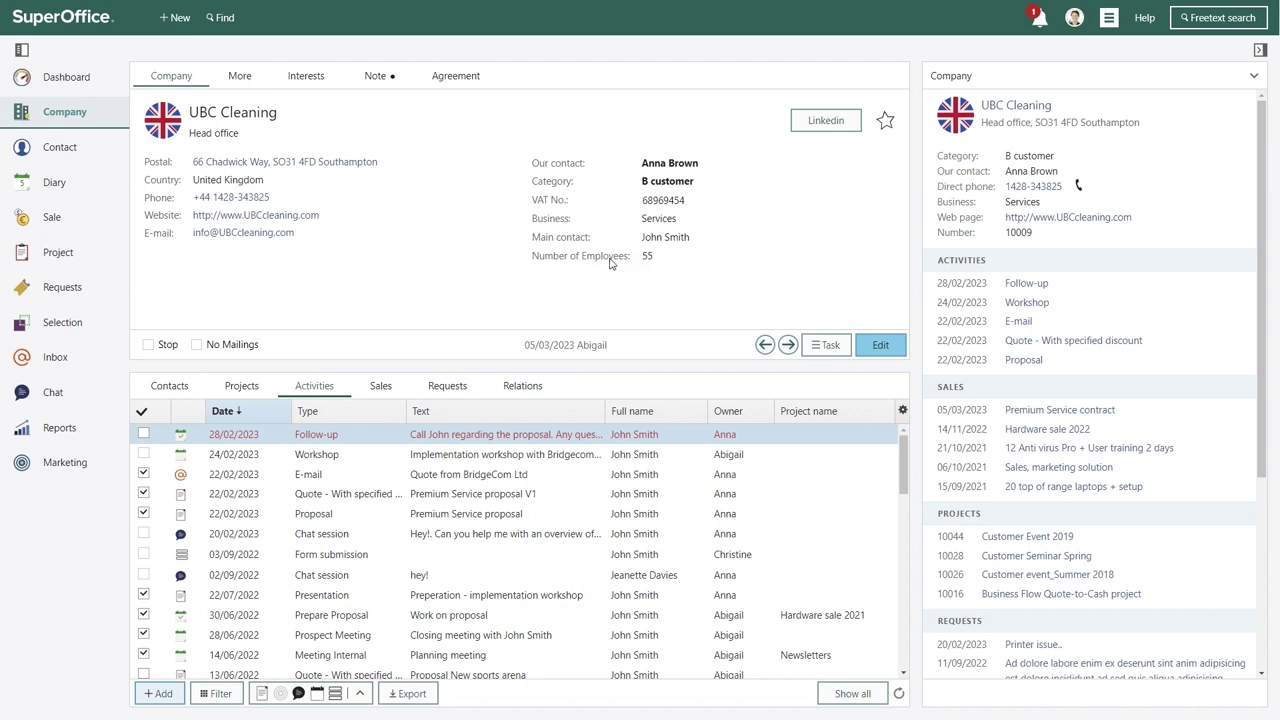
# Step: Check the additional details of UBC Cleaning and open the company field setup in Settings and maintenance
pyautogui.click(257, 84)
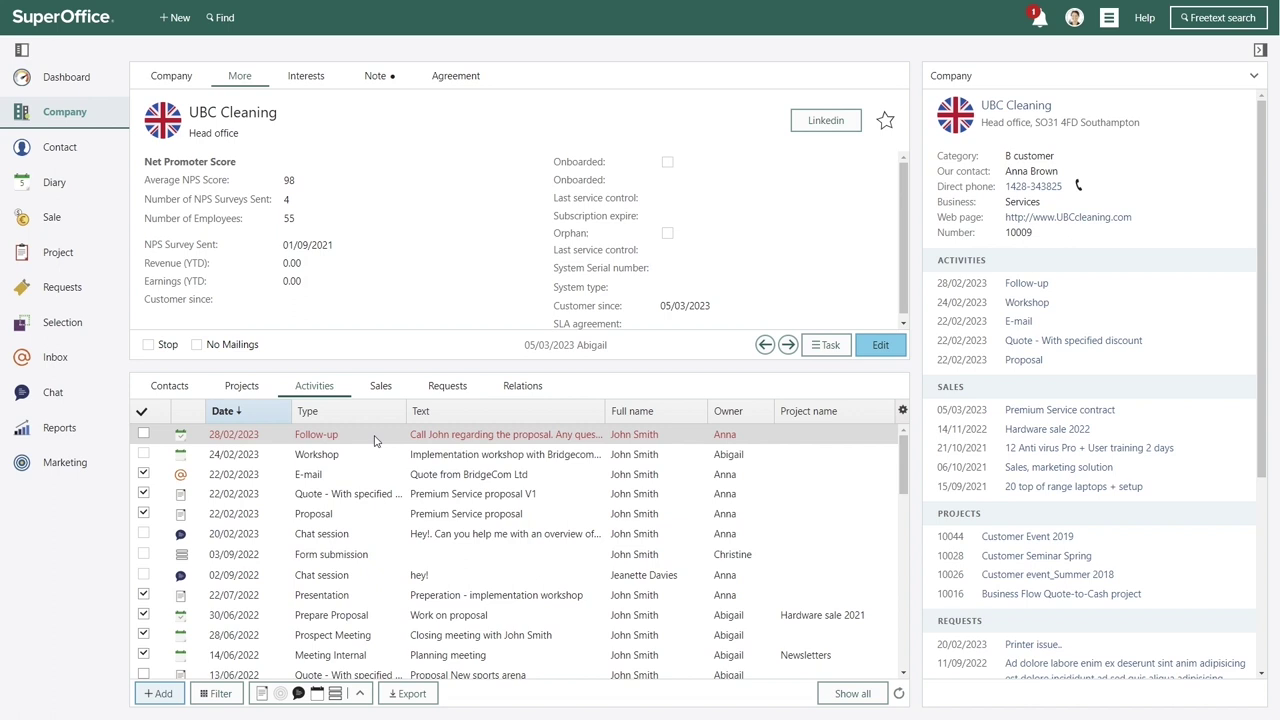
pyautogui.click(375, 440)
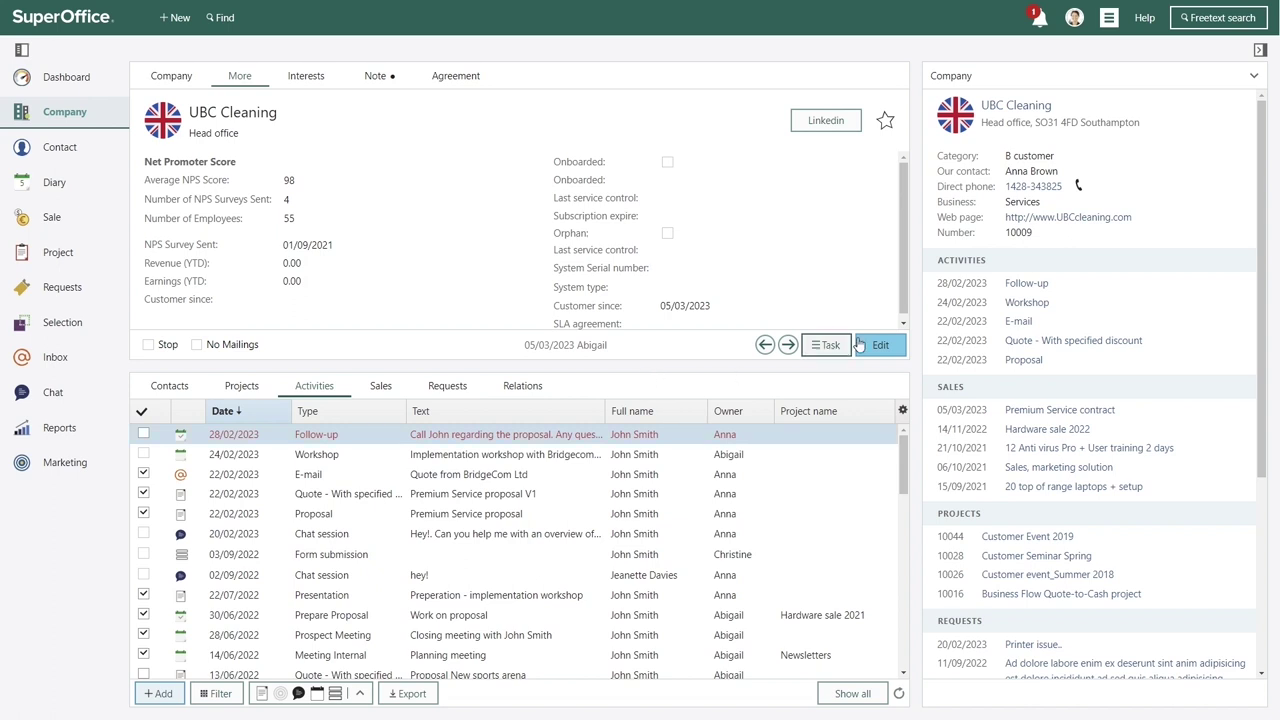
pyautogui.click(1108, 18)
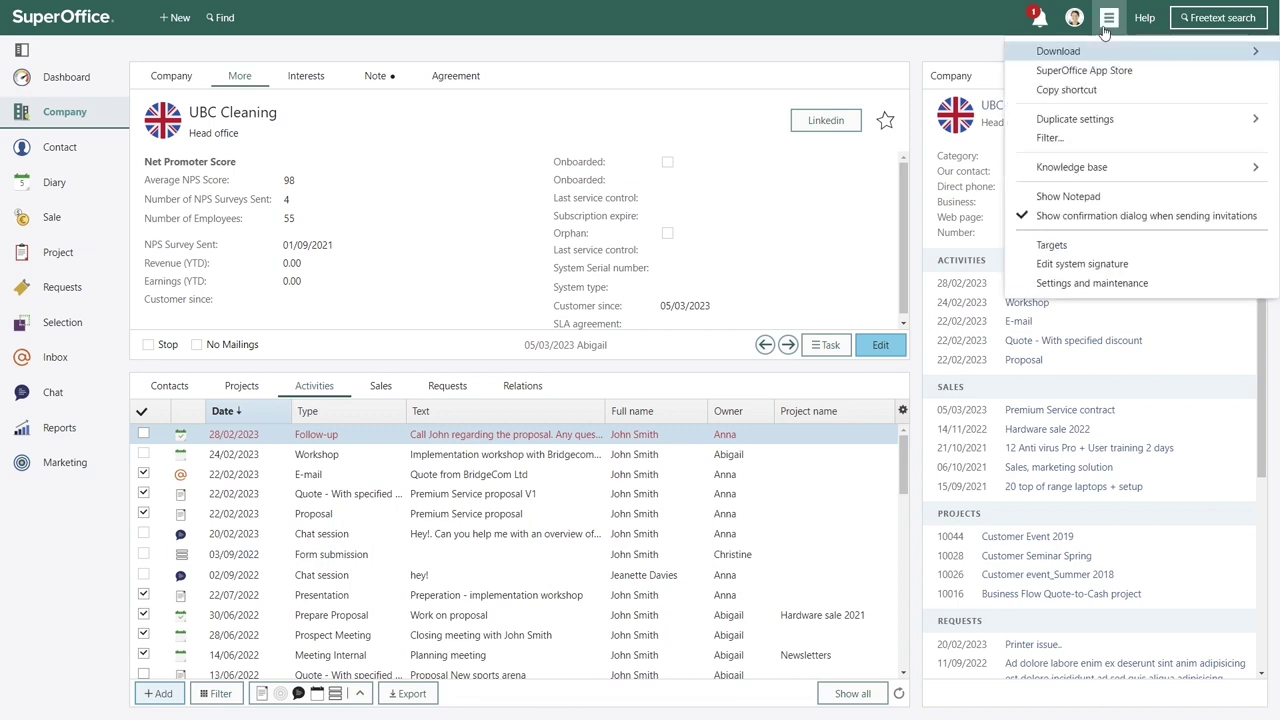
pyautogui.click(1068, 284)
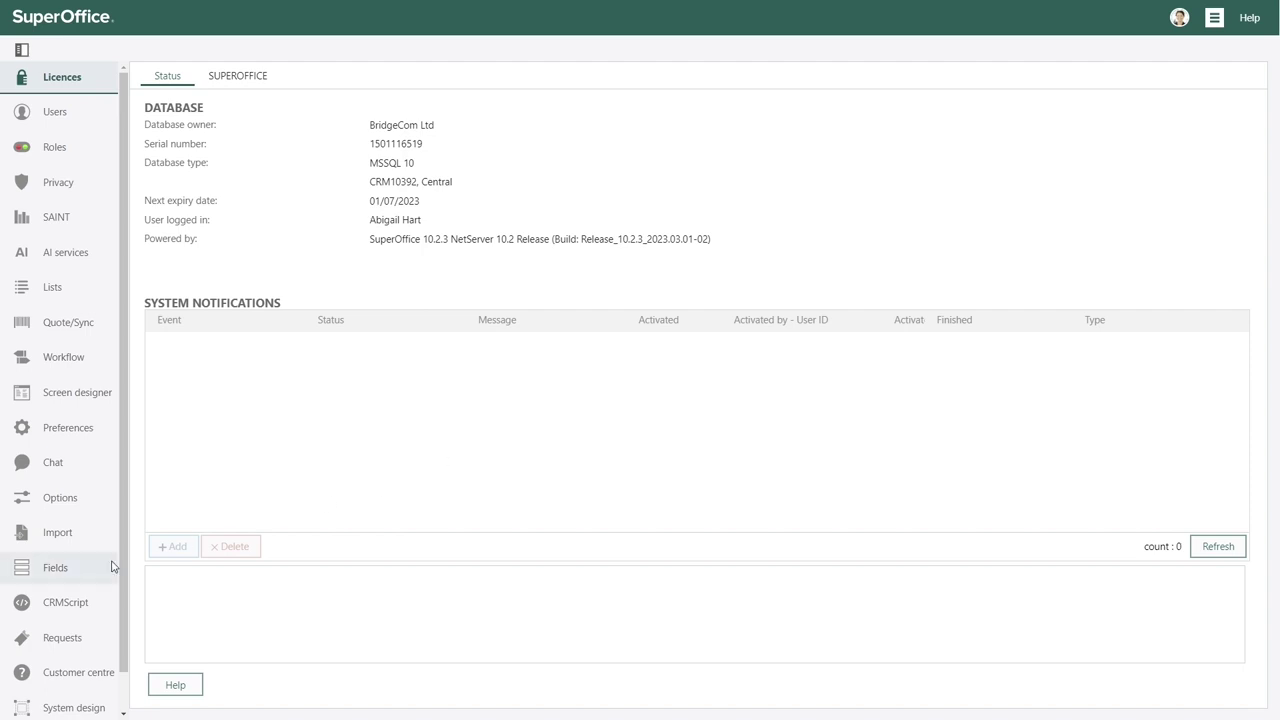
pyautogui.click(62, 578)
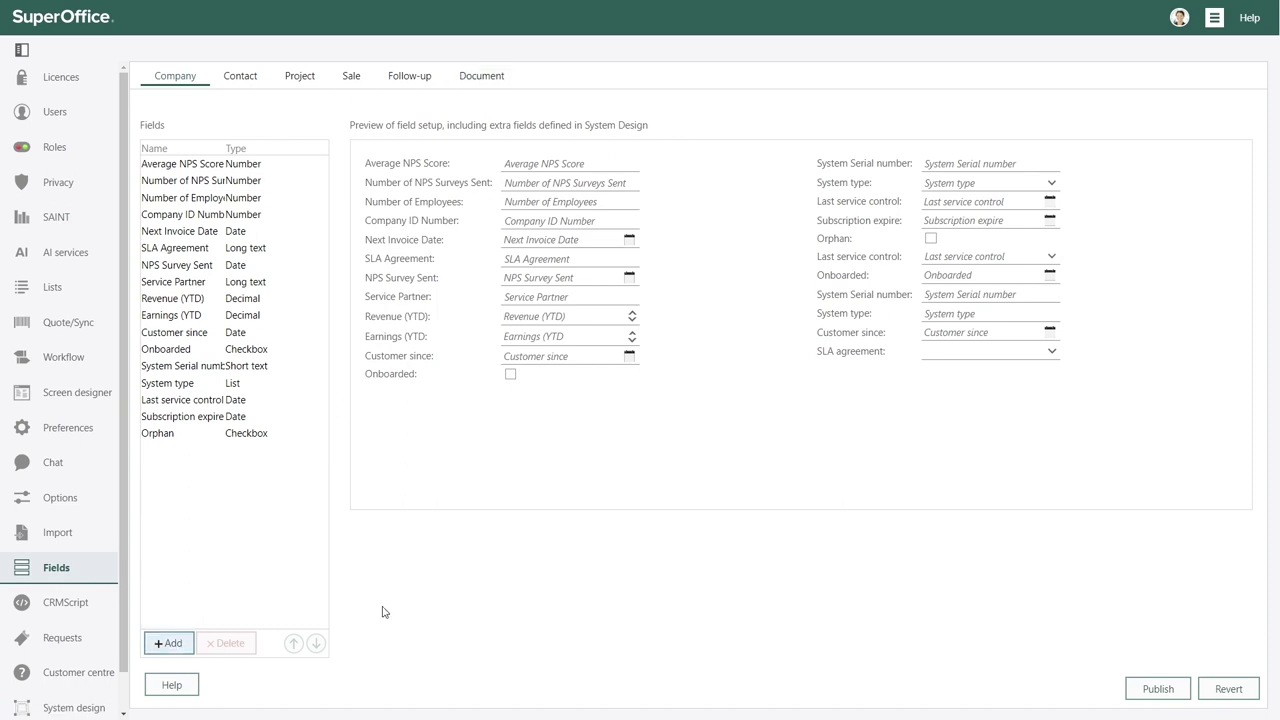
# Step: Add a company field named Discount with the type Number and save it
pyautogui.click(172, 644)
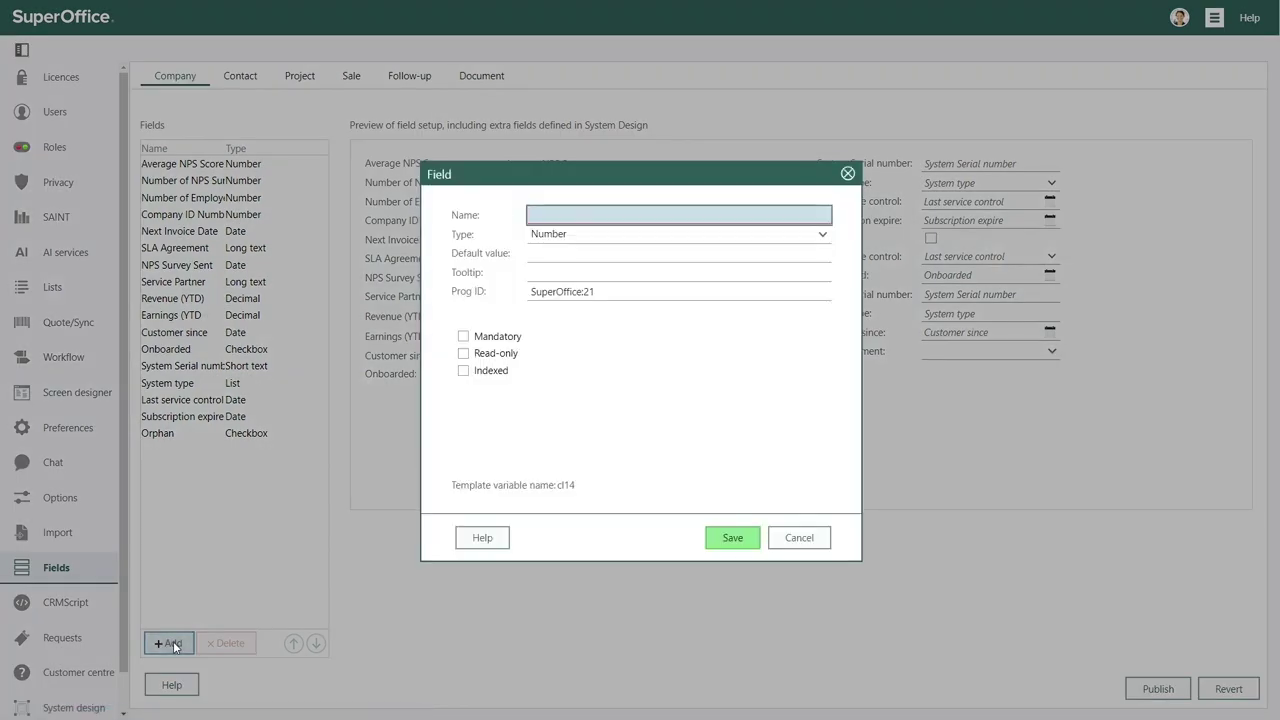
pyautogui.write('Discount')
pyautogui.click(571, 234)
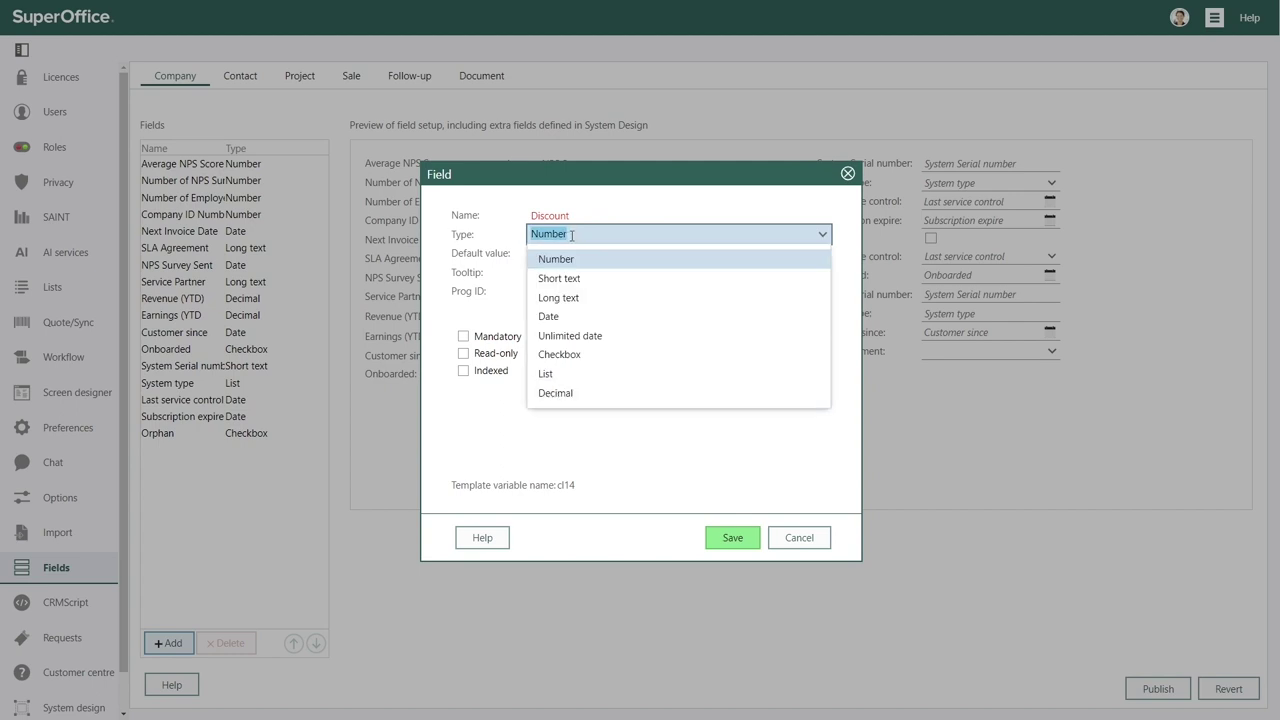
pyautogui.click(620, 203)
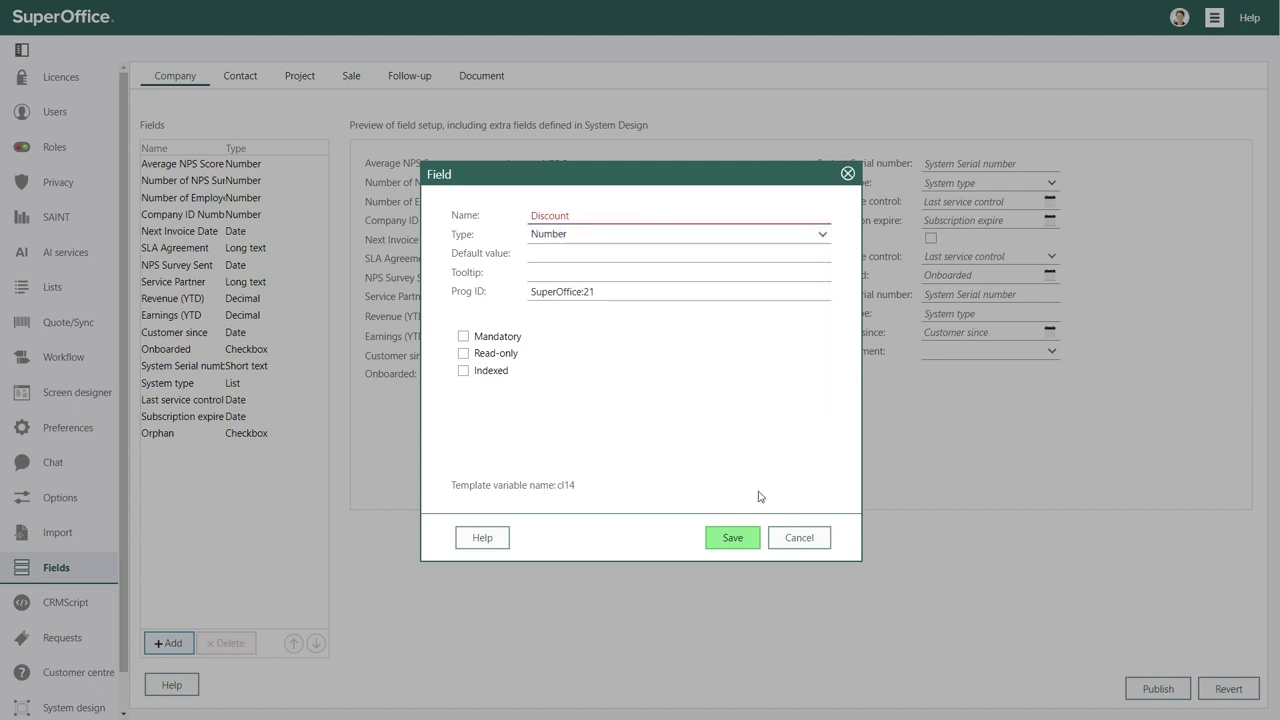
pyautogui.click(726, 537)
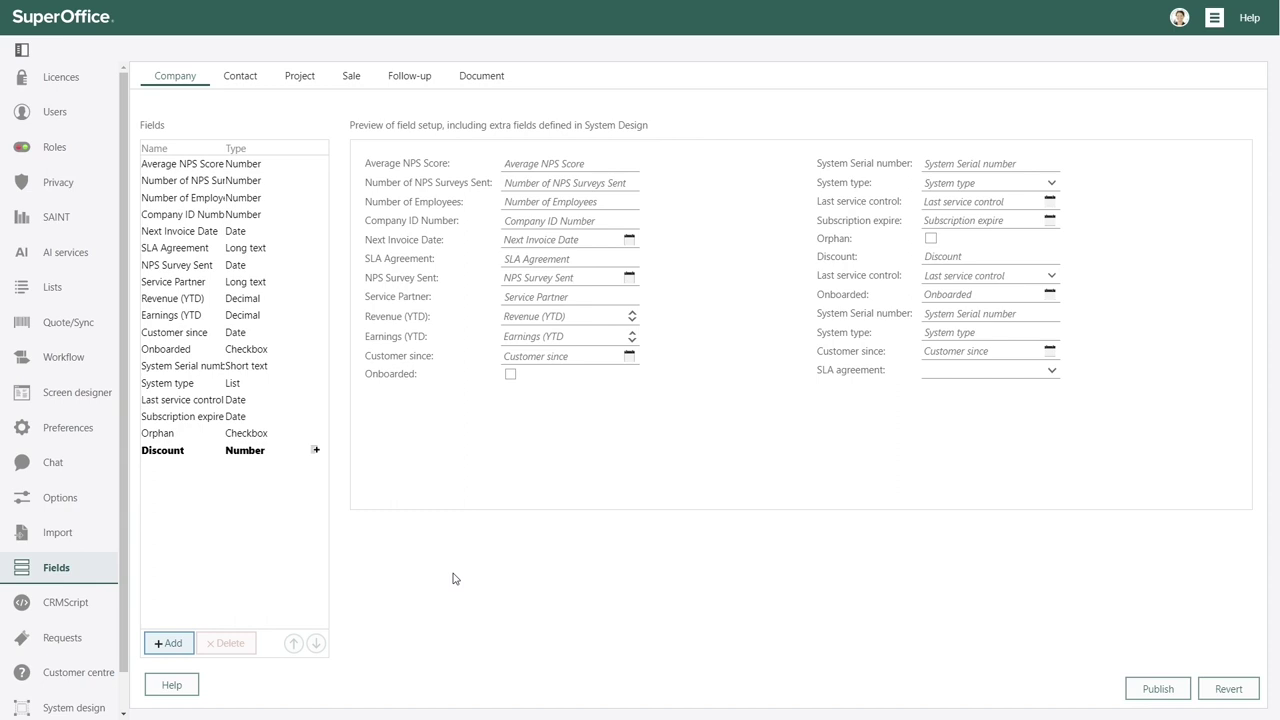
# Step: Add a company field named VIP customer since with the type Date and save it
pyautogui.click(168, 643)
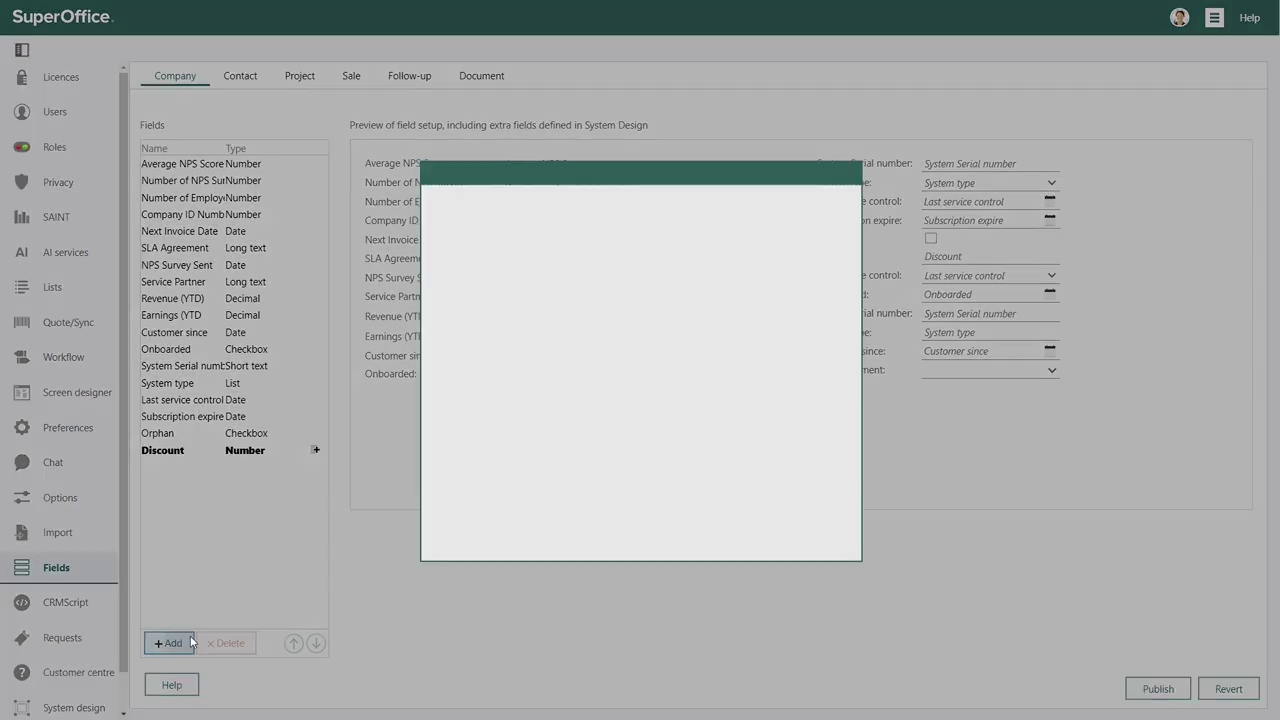
pyautogui.write('VIP customer since')
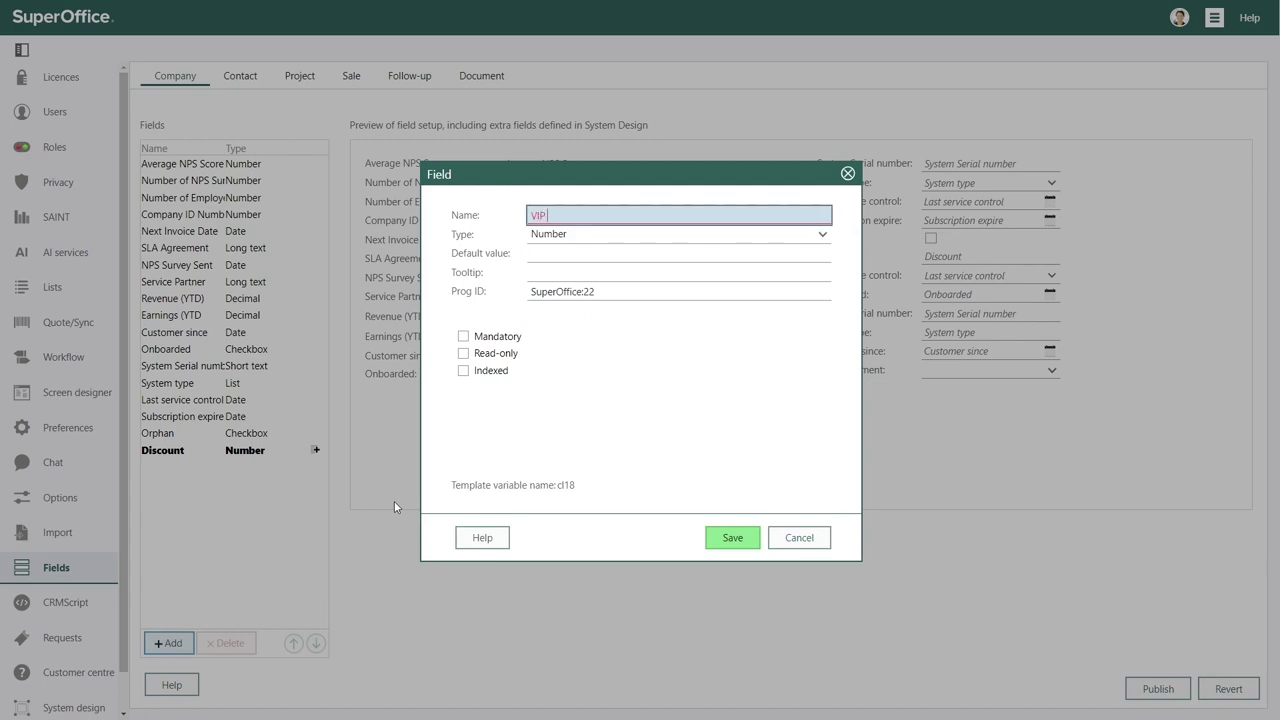
pyautogui.click(552, 236)
pyautogui.click(553, 318)
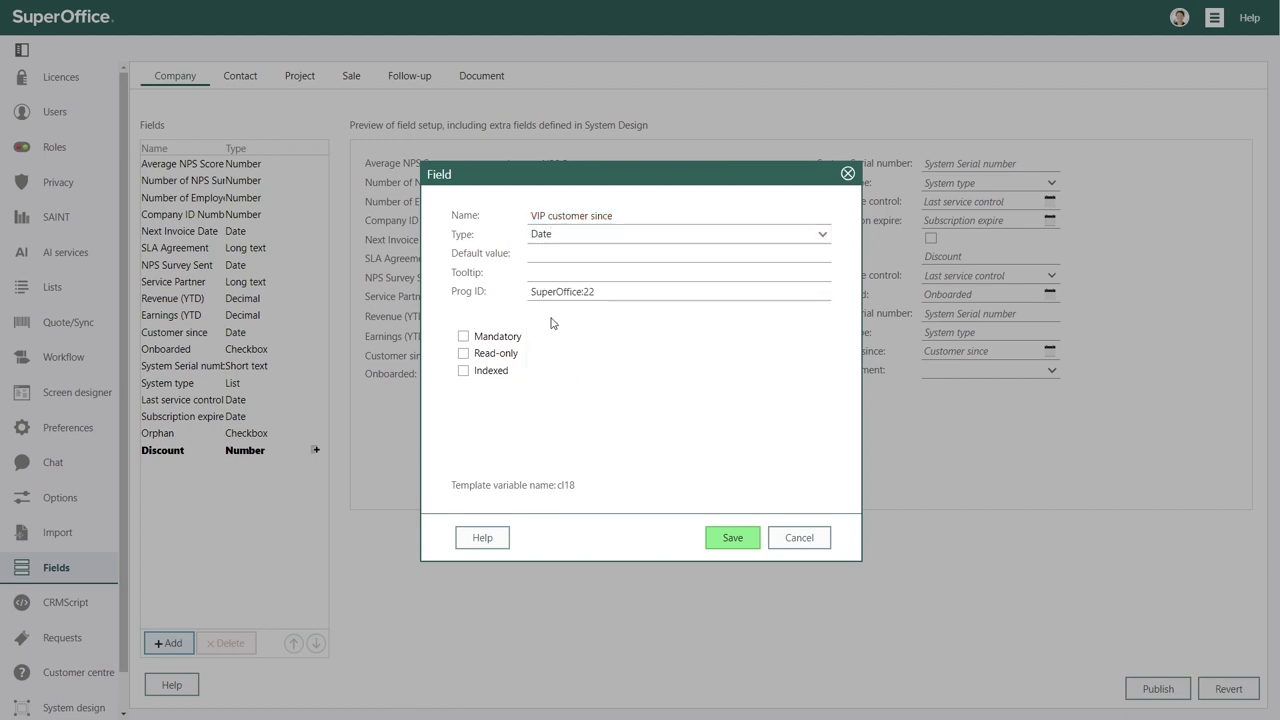
pyautogui.click(740, 539)
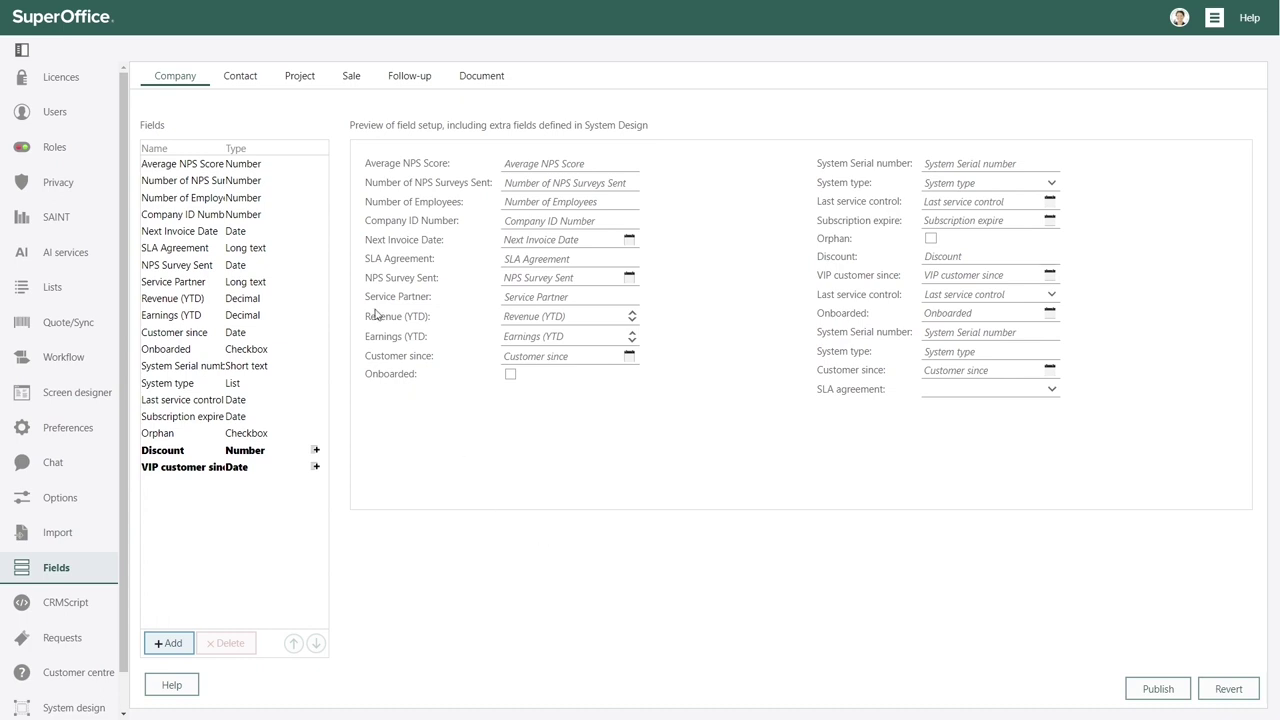
# Step: Add a field named Discount with the type Number to the sale fields and save it
pyautogui.click(352, 80)
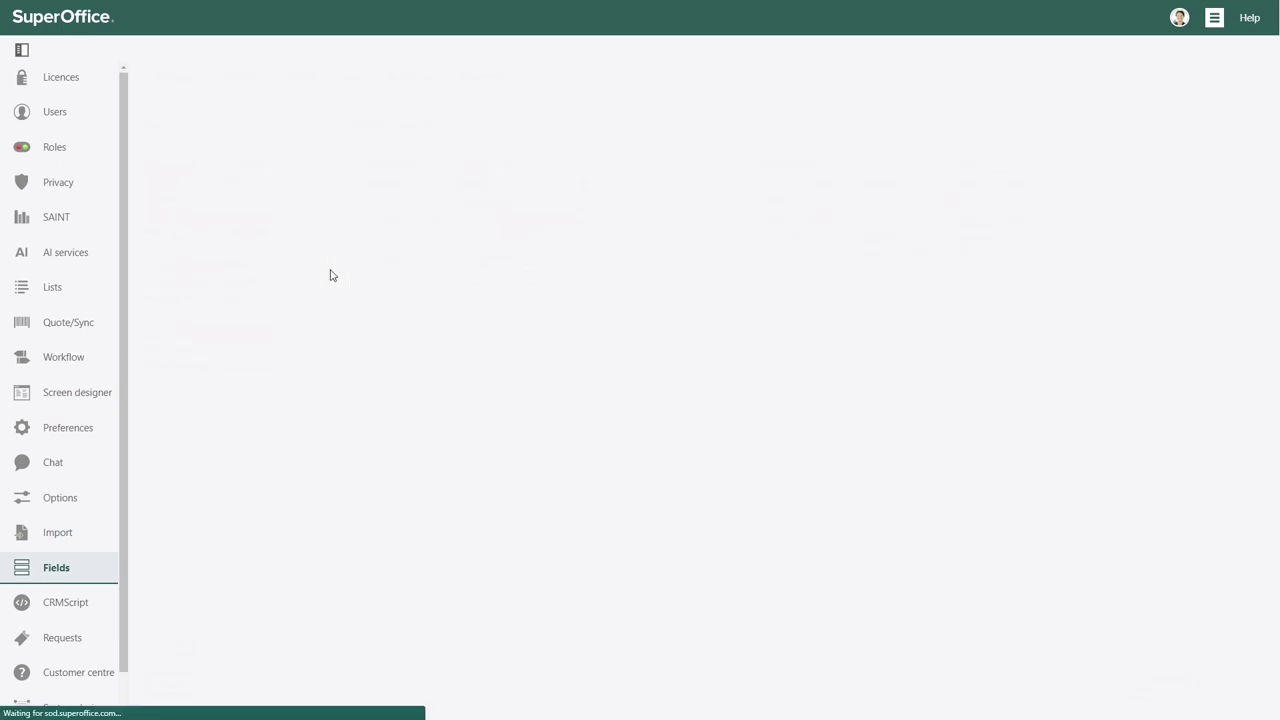
pyautogui.click(166, 643)
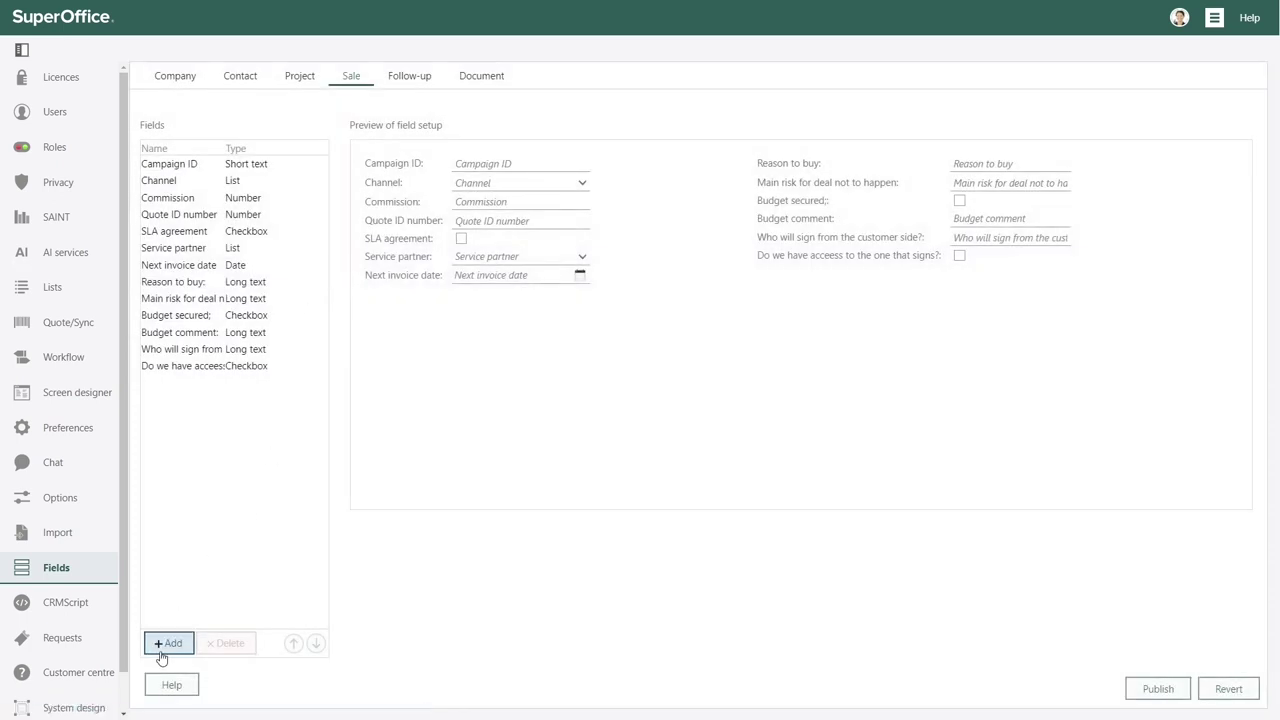
pyautogui.write('Discount')
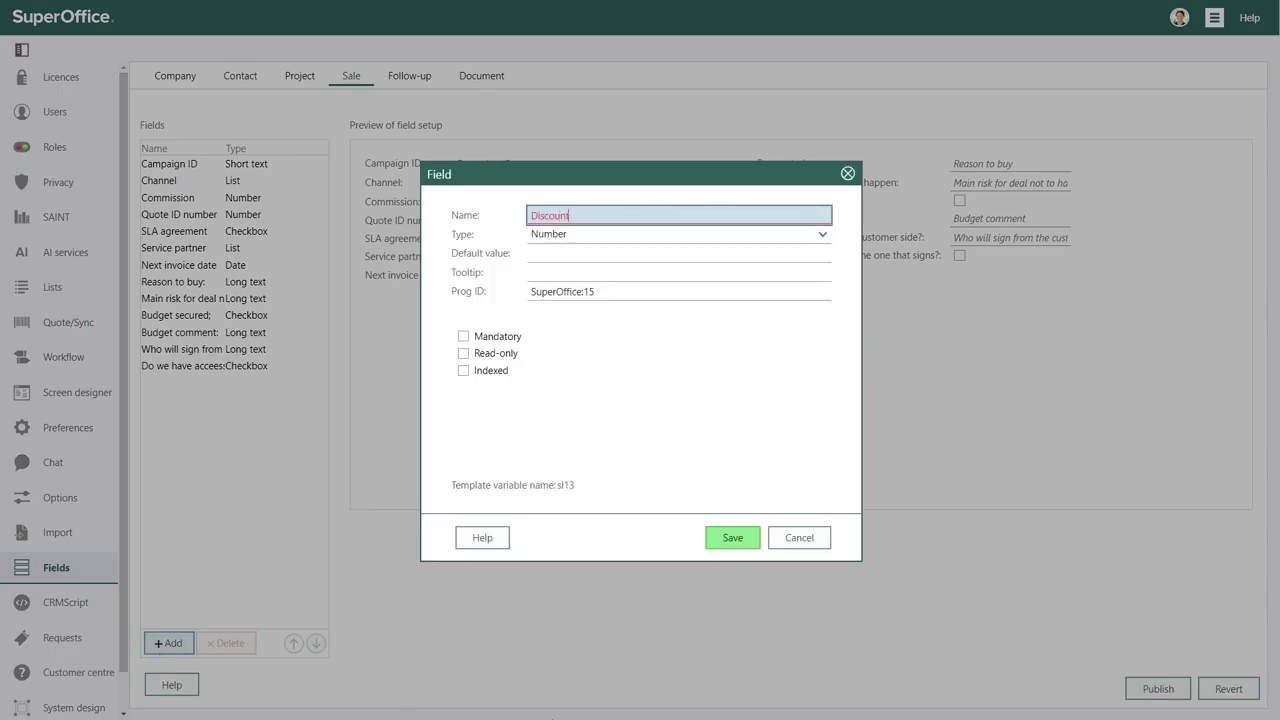
pyautogui.click(726, 545)
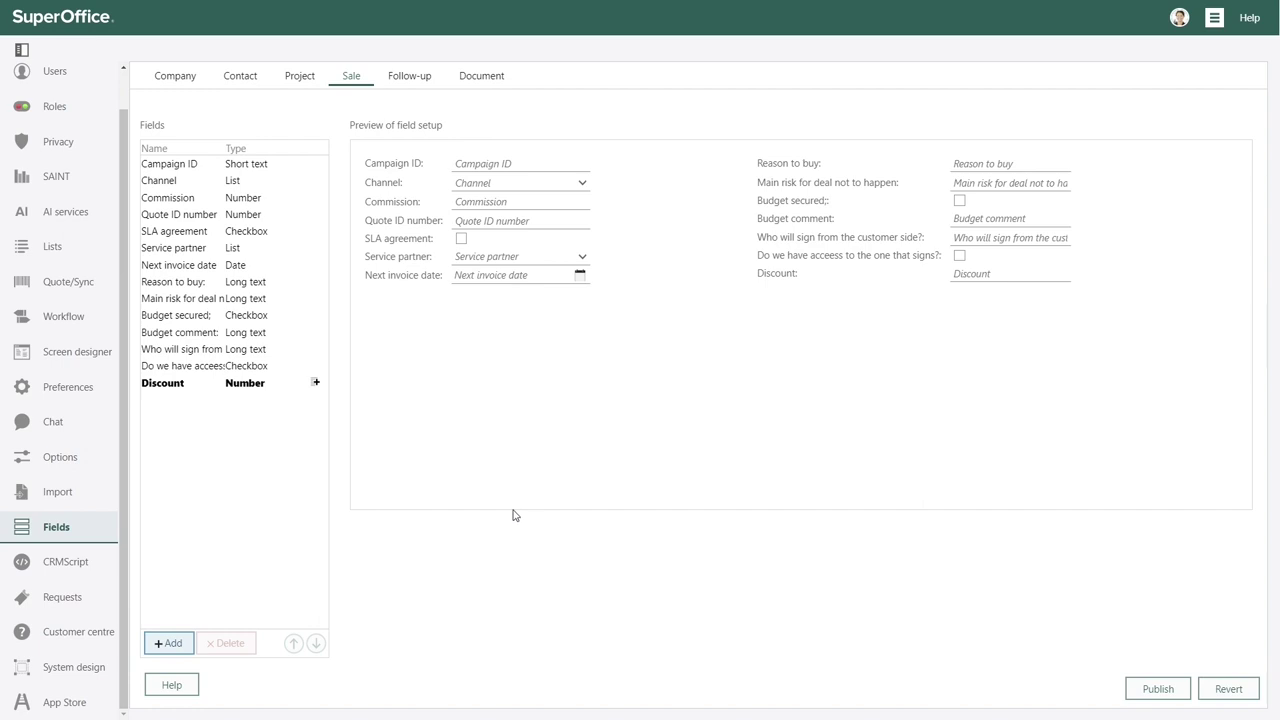
# Step: Start a new template named Signed Premium contract in the Document - Template list
pyautogui.moveTo(82, 251)
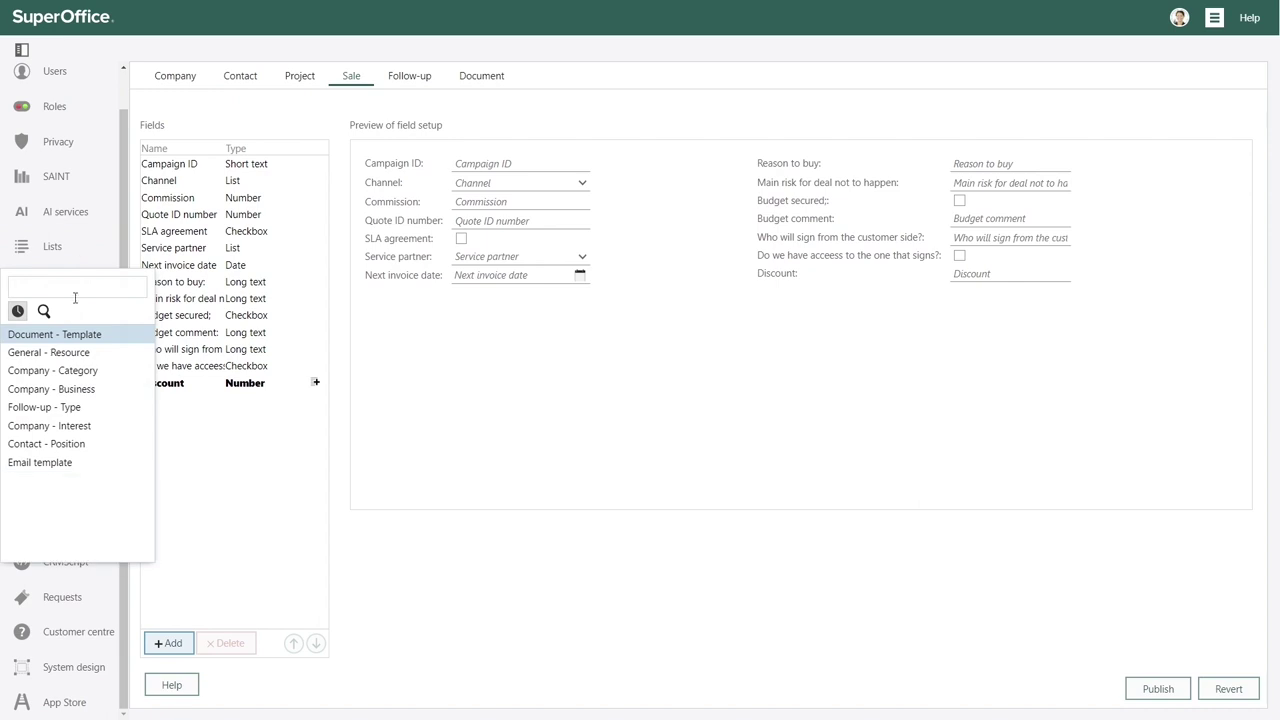
pyautogui.click(50, 334)
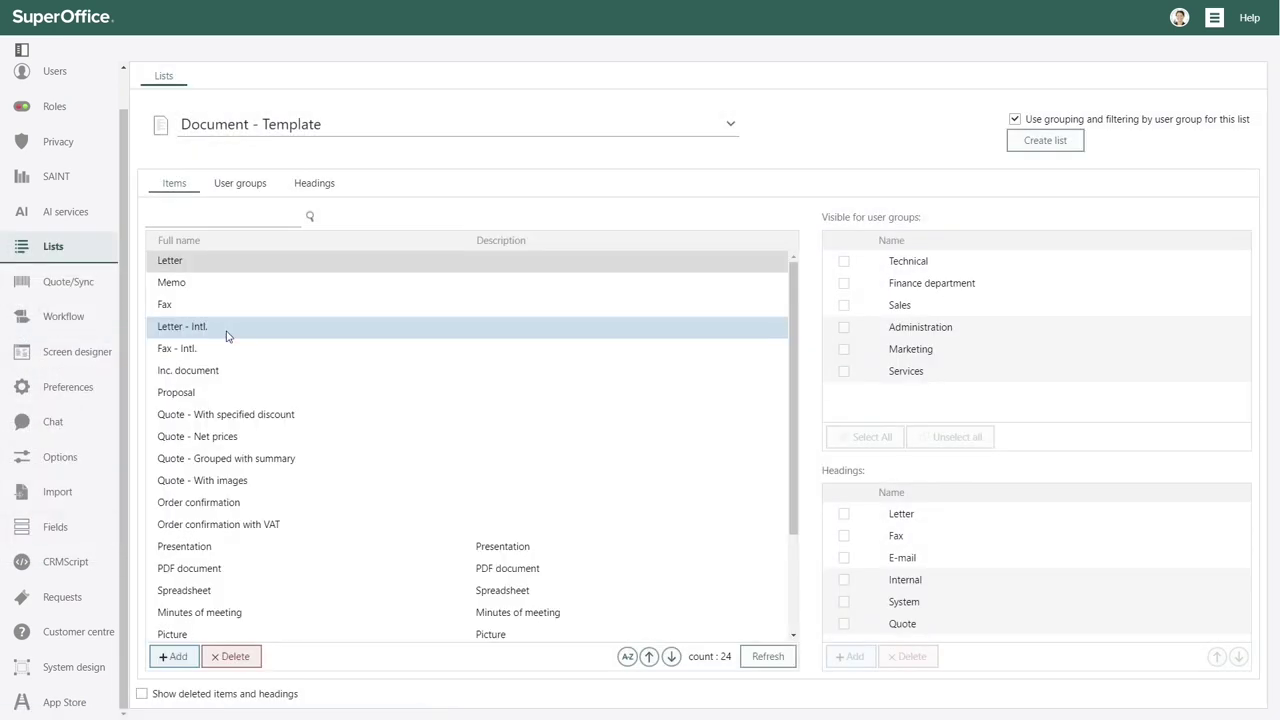
pyautogui.scroll(-3, 228, 334)
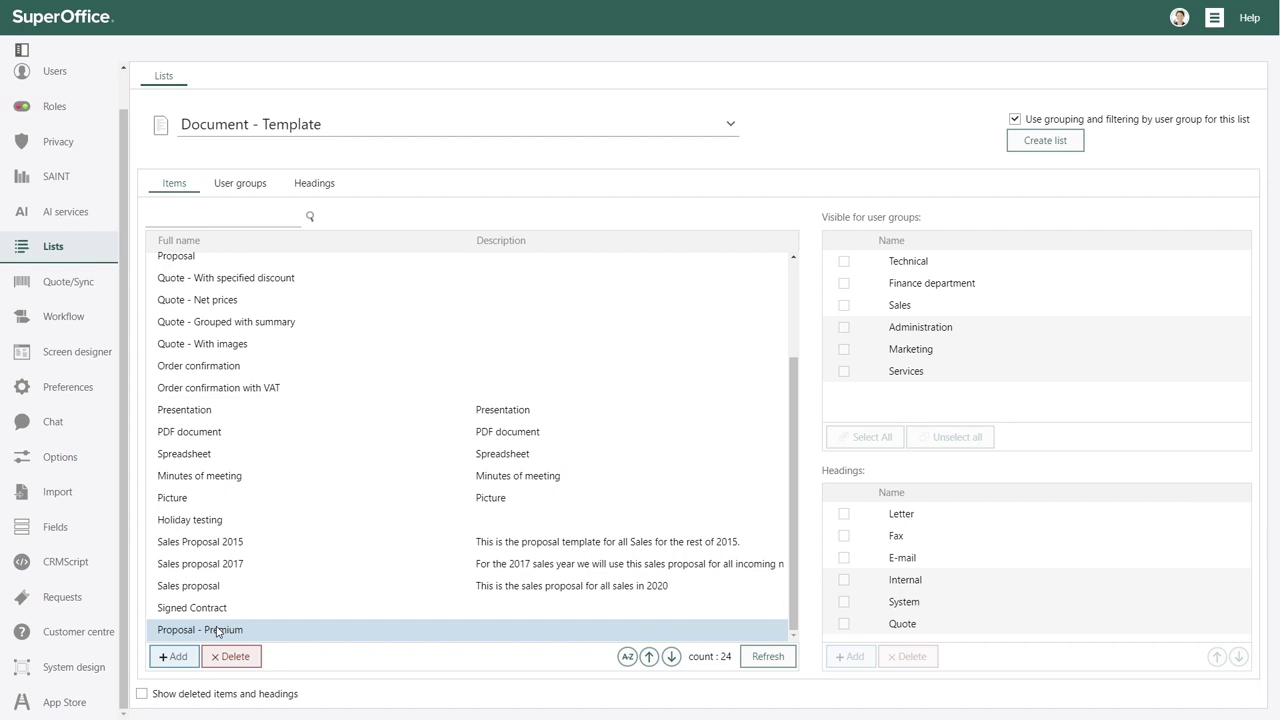
pyautogui.click(172, 657)
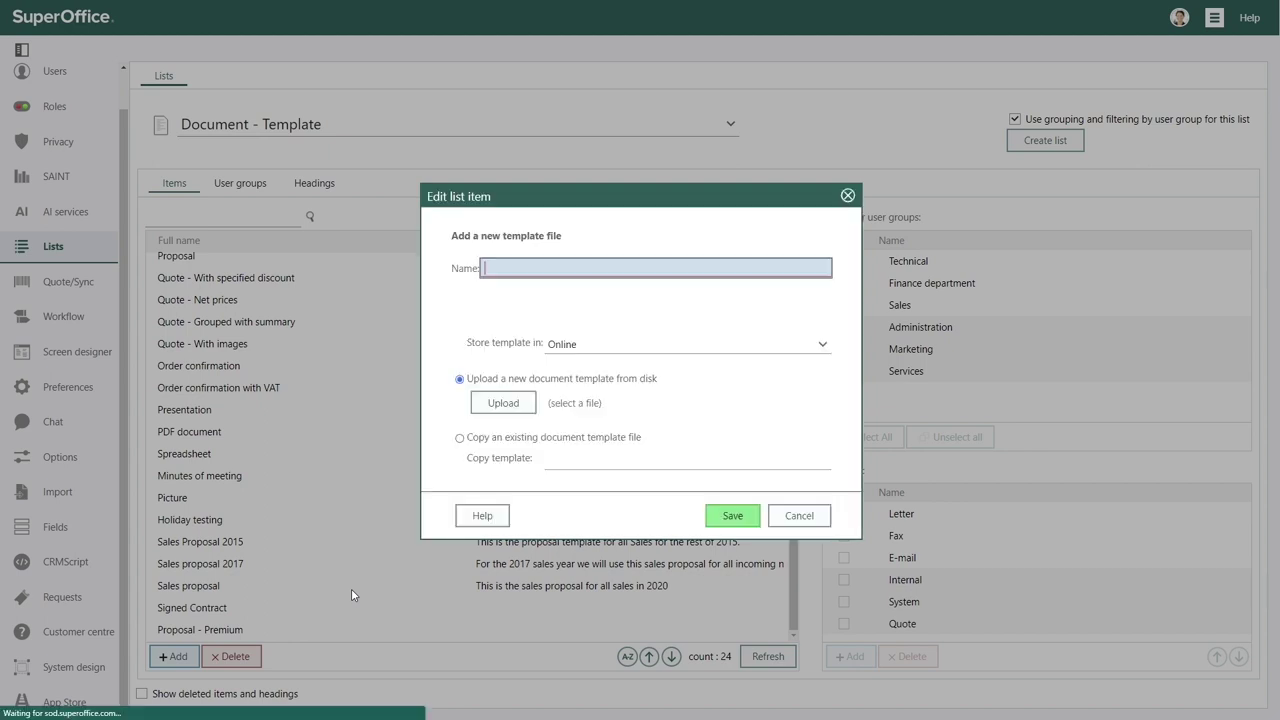
pyautogui.write('Si')
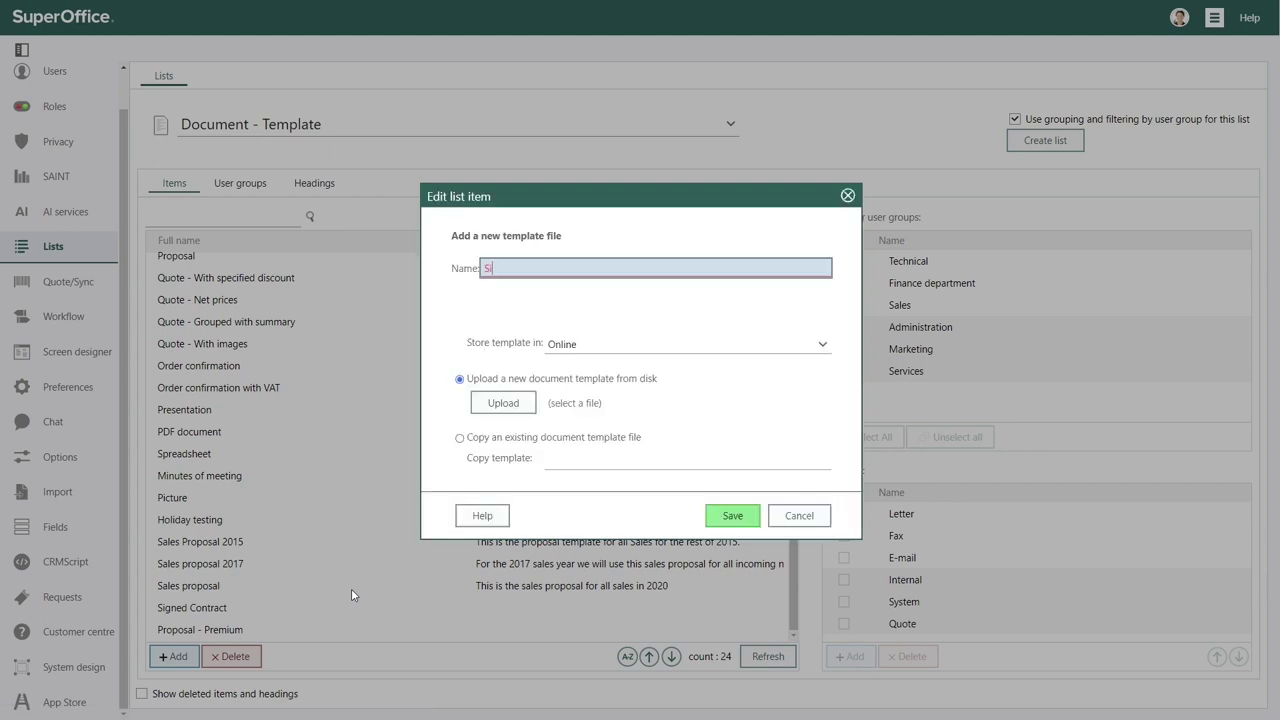
pyautogui.write('gned Premium contract')
# Step: Base the new template on a copy of the existing Signed Contract template from the Letter group and save it
pyautogui.click(459, 437)
pyautogui.click(575, 462)
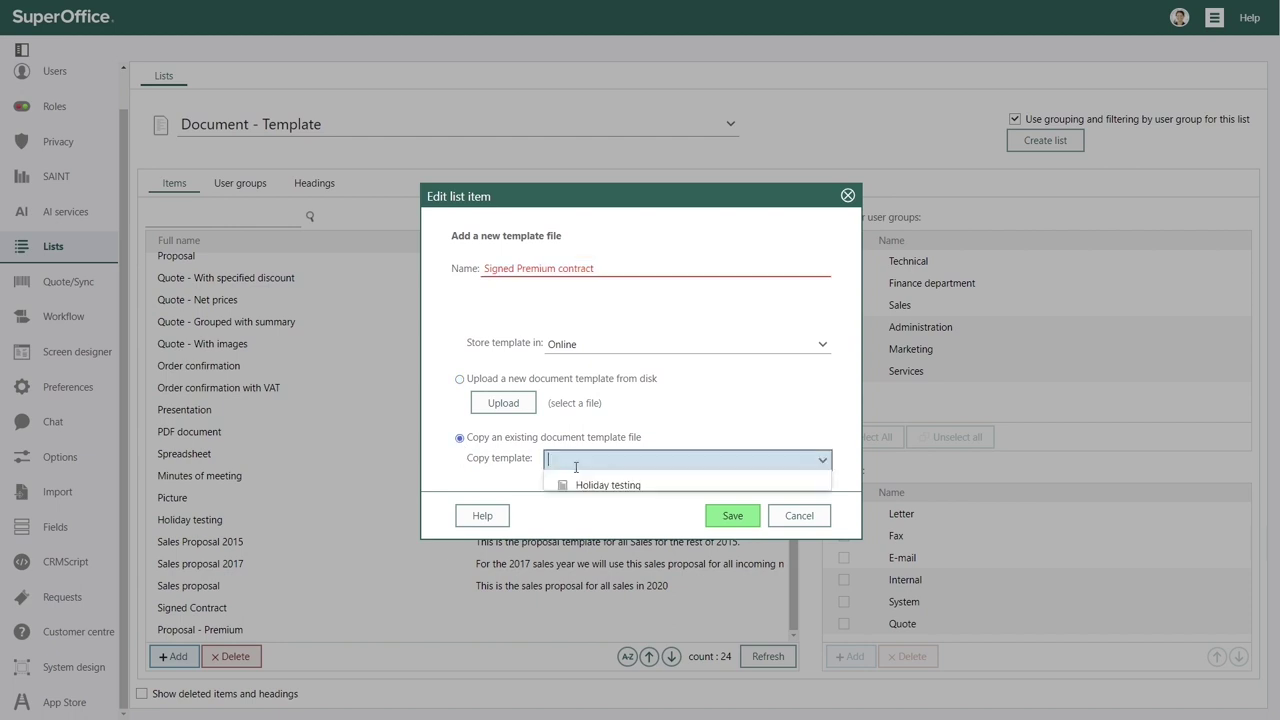
pyautogui.scroll(-5, 632, 507)
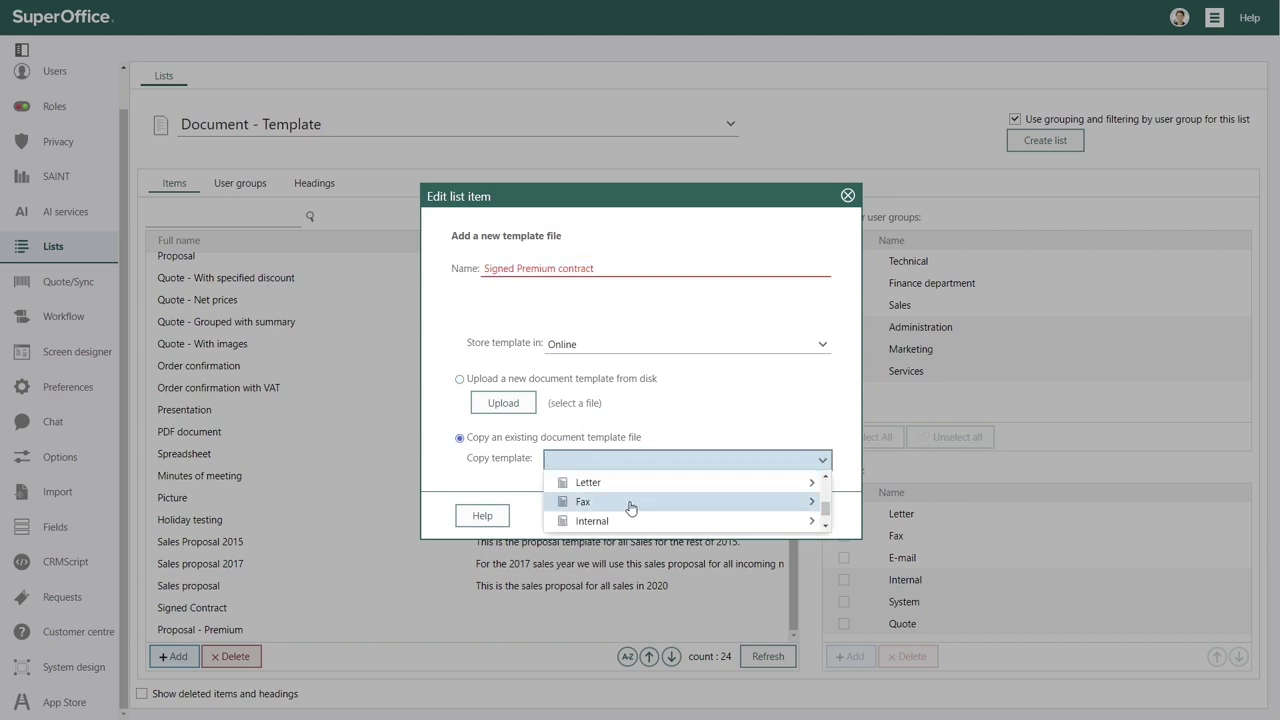
pyautogui.moveTo(625, 495)
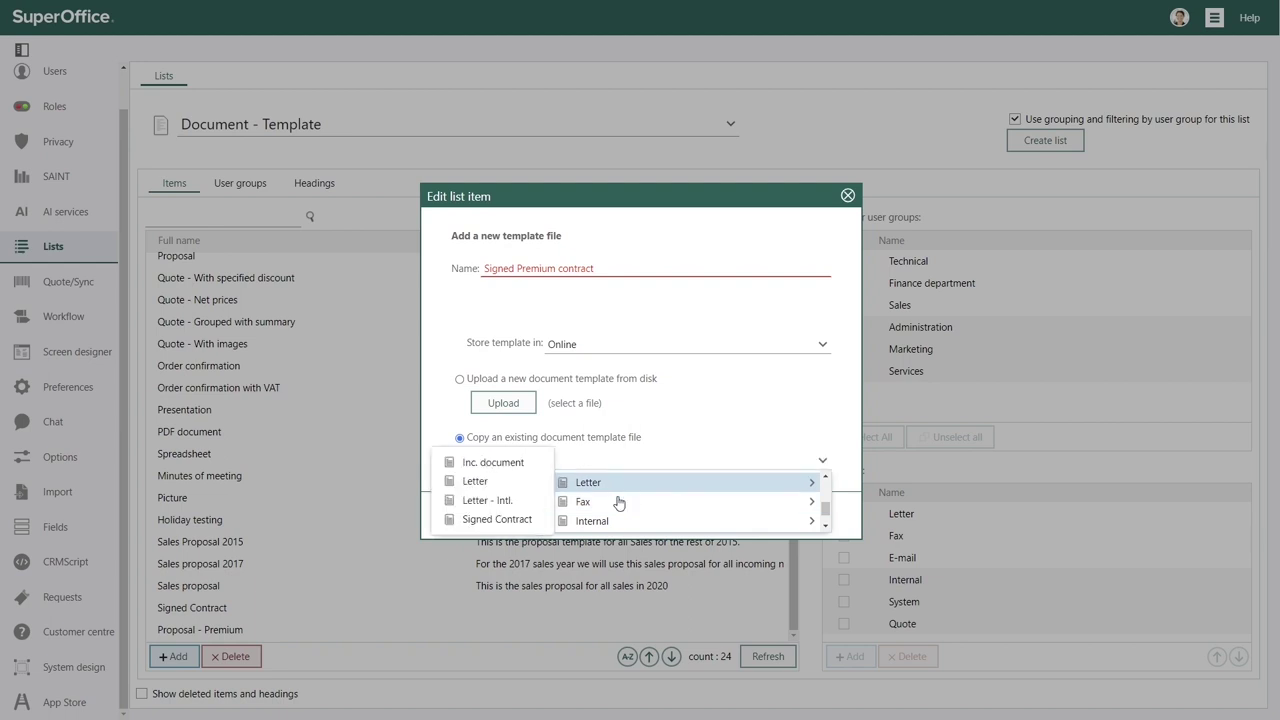
pyautogui.click(497, 519)
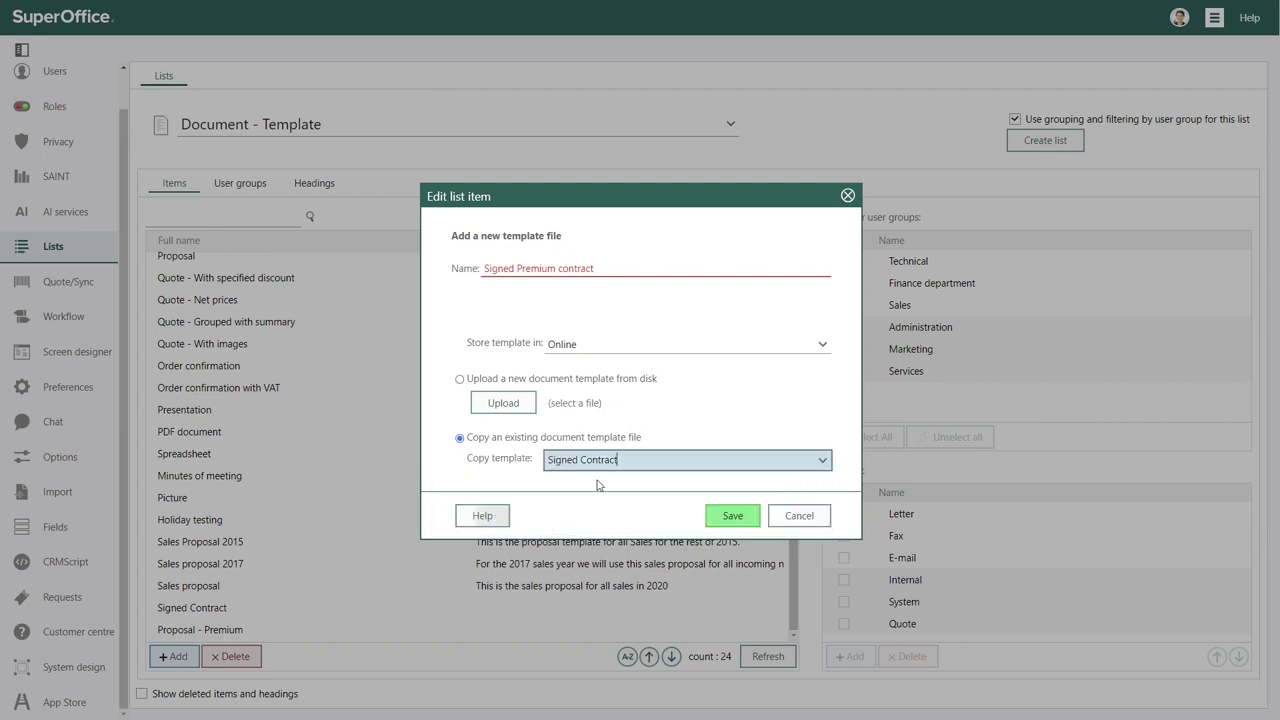
pyautogui.click(733, 527)
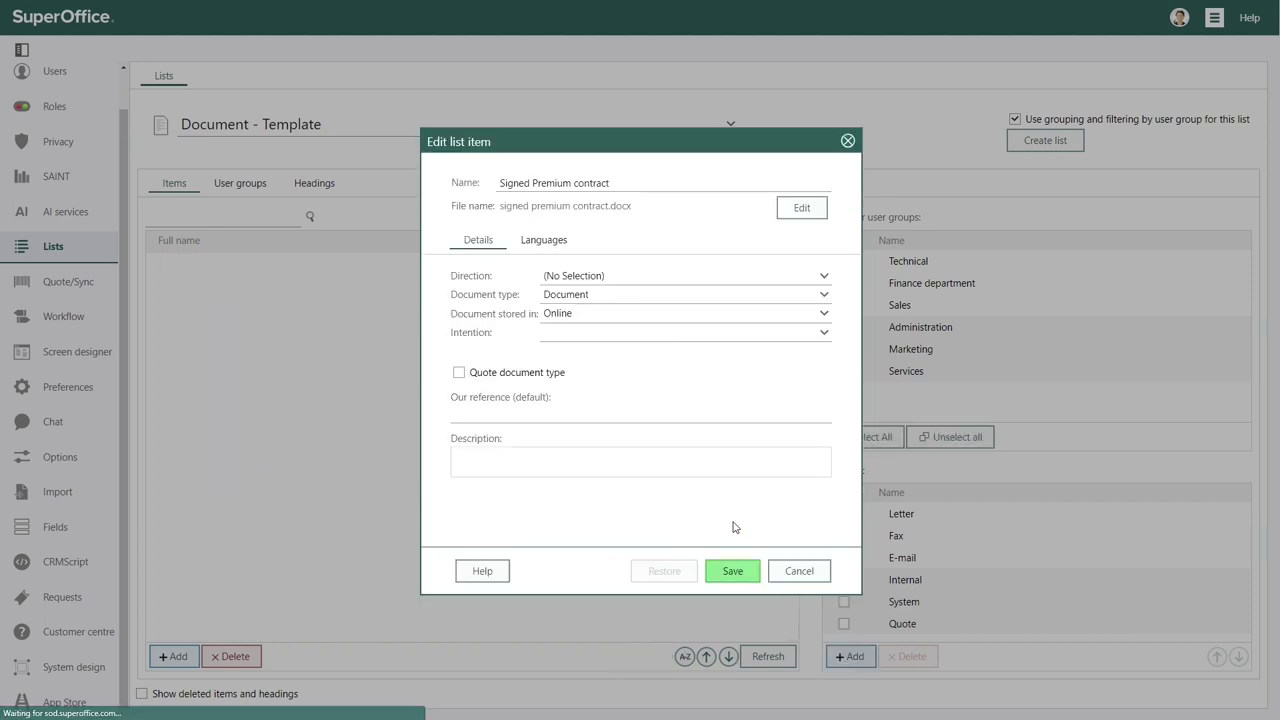
pyautogui.click(742, 574)
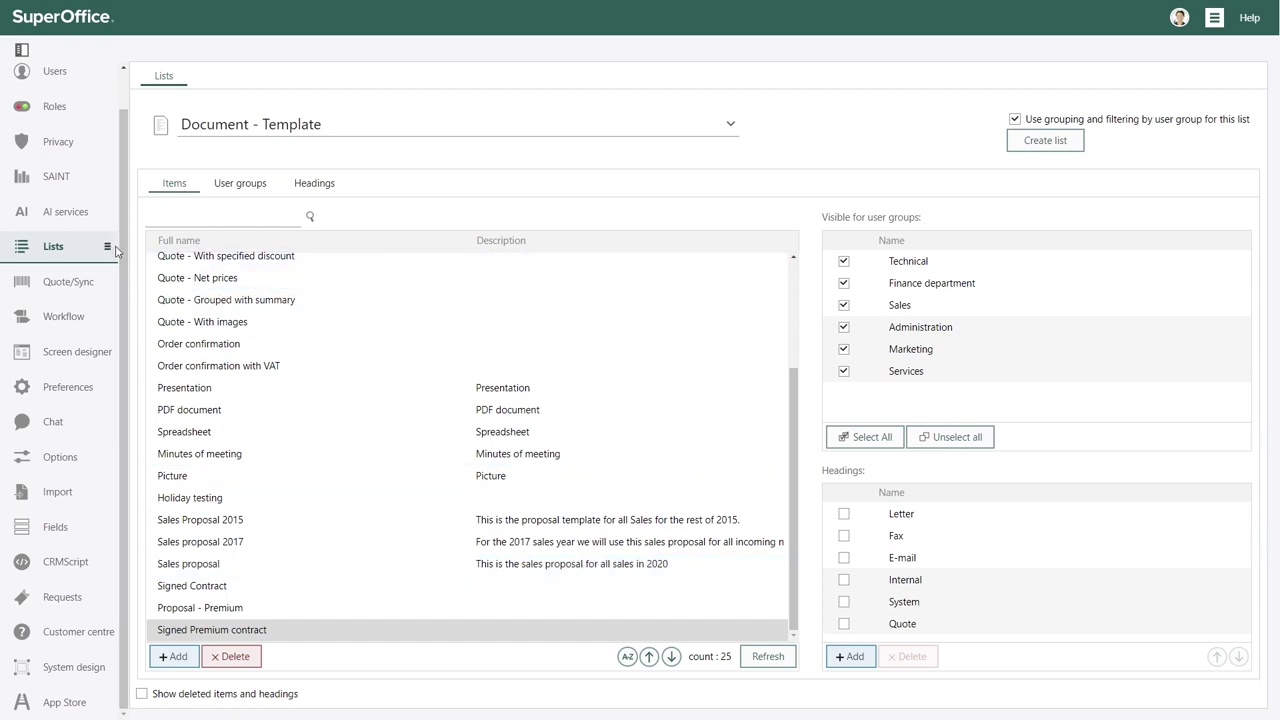
# Step: Add an appointment type named VIP onboarding to the Follow-up - Type list and save it
pyautogui.click(198, 126)
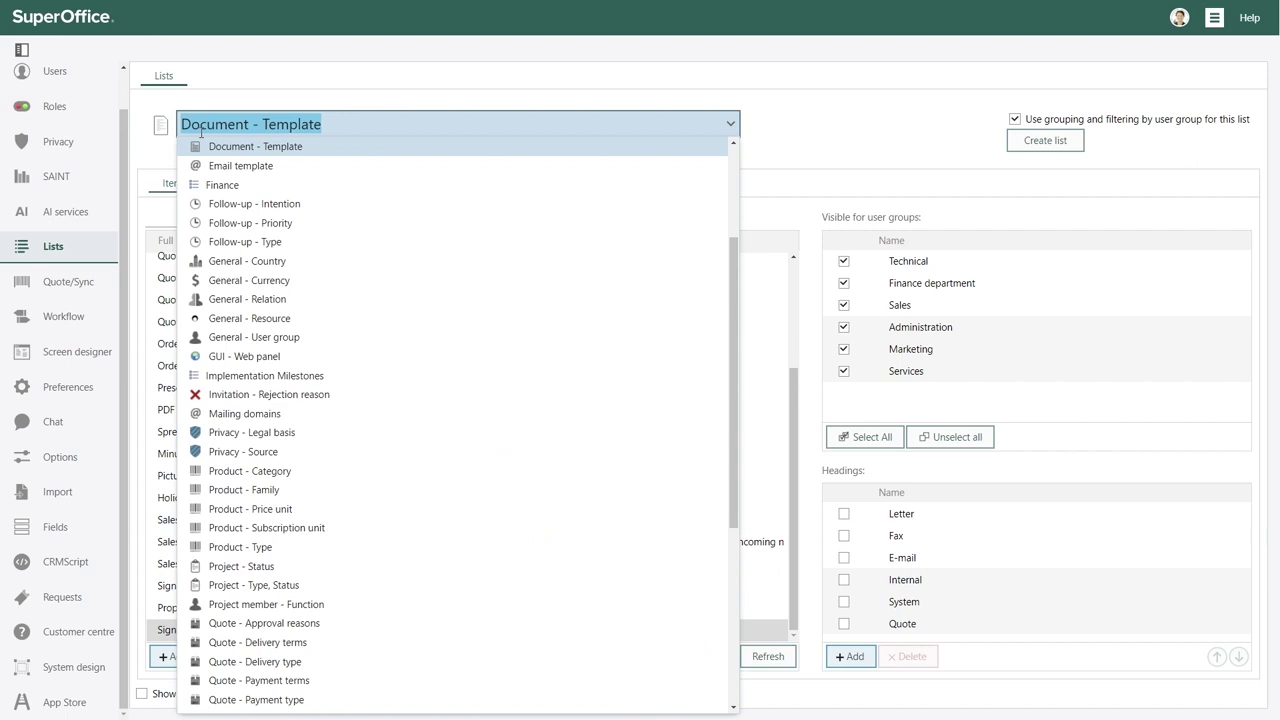
pyautogui.click(283, 243)
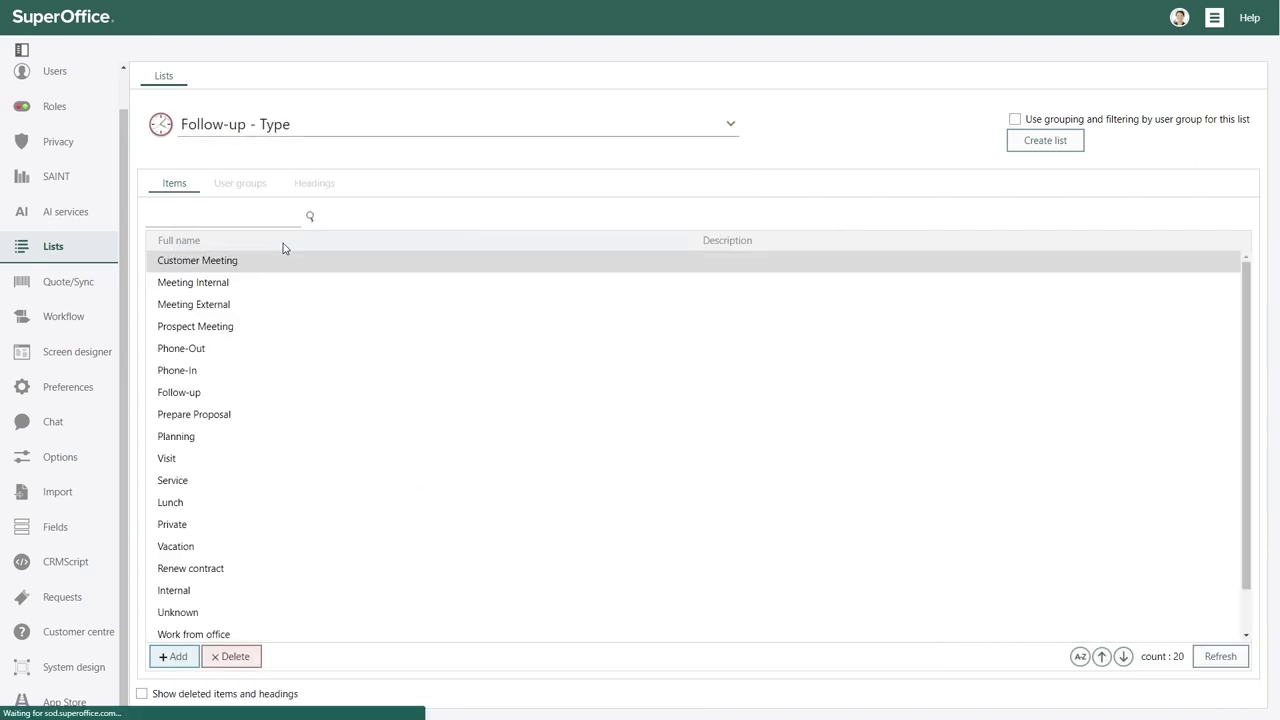
pyautogui.doubleClick(286, 282)
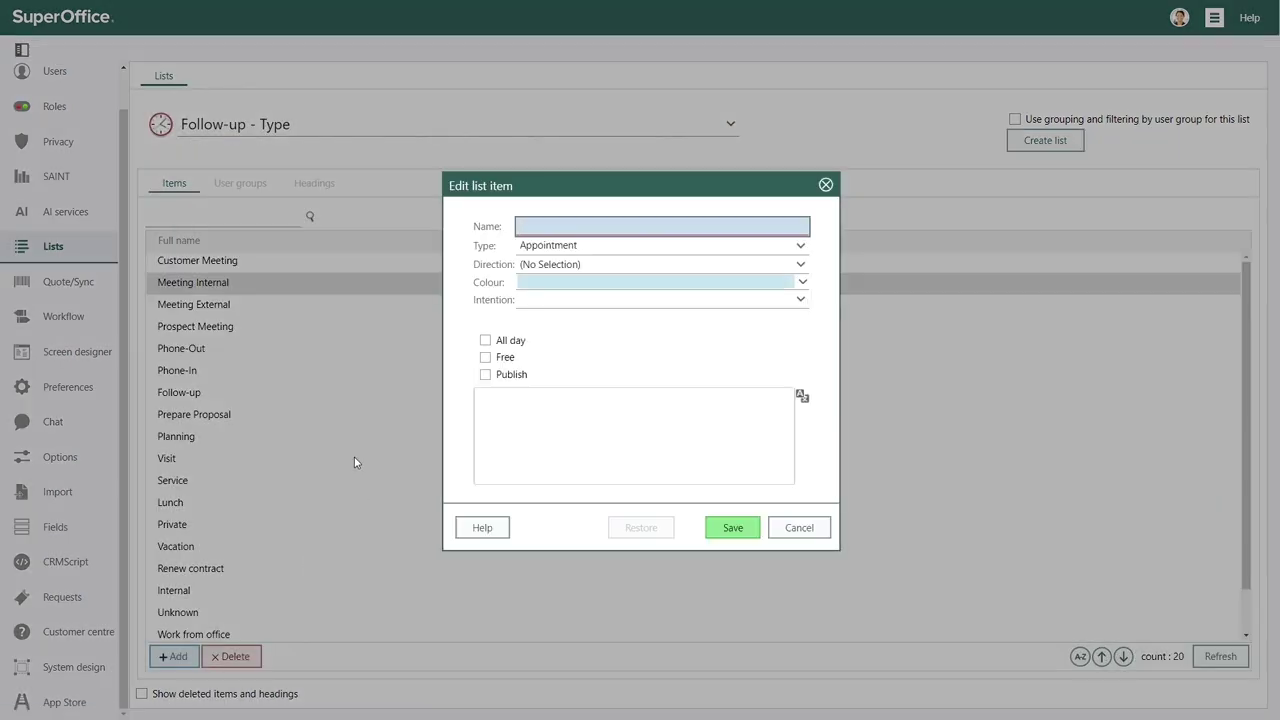
pyautogui.write('VIP onboarding')
pyautogui.click(743, 541)
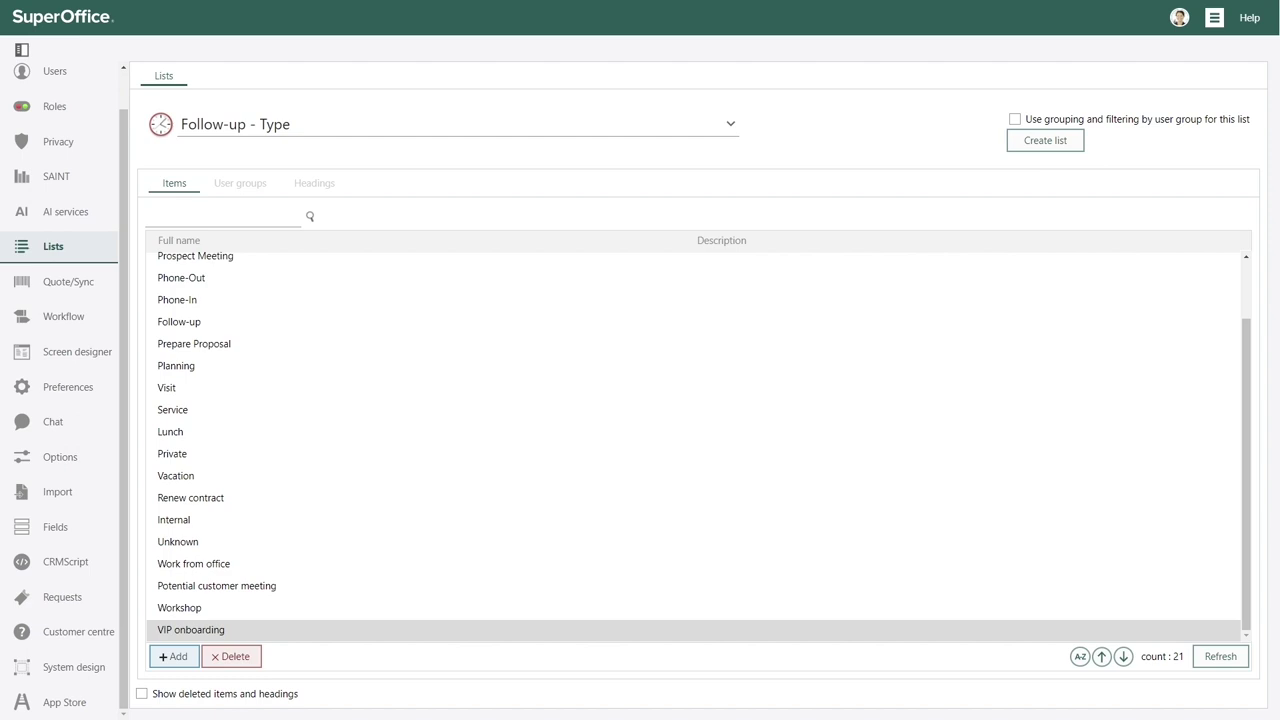
# Step: Open the screen designer, preview the Customer Service company layout and select the Sales layout
pyautogui.click(71, 351)
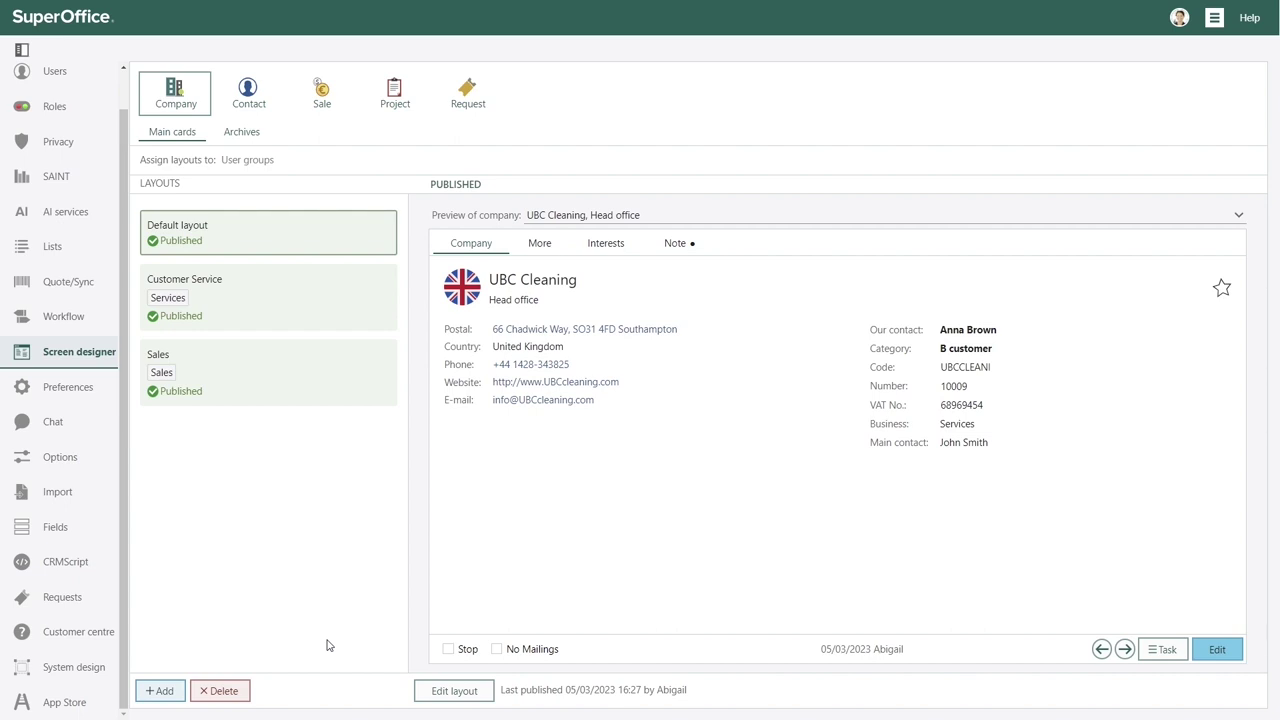
pyautogui.click(320, 293)
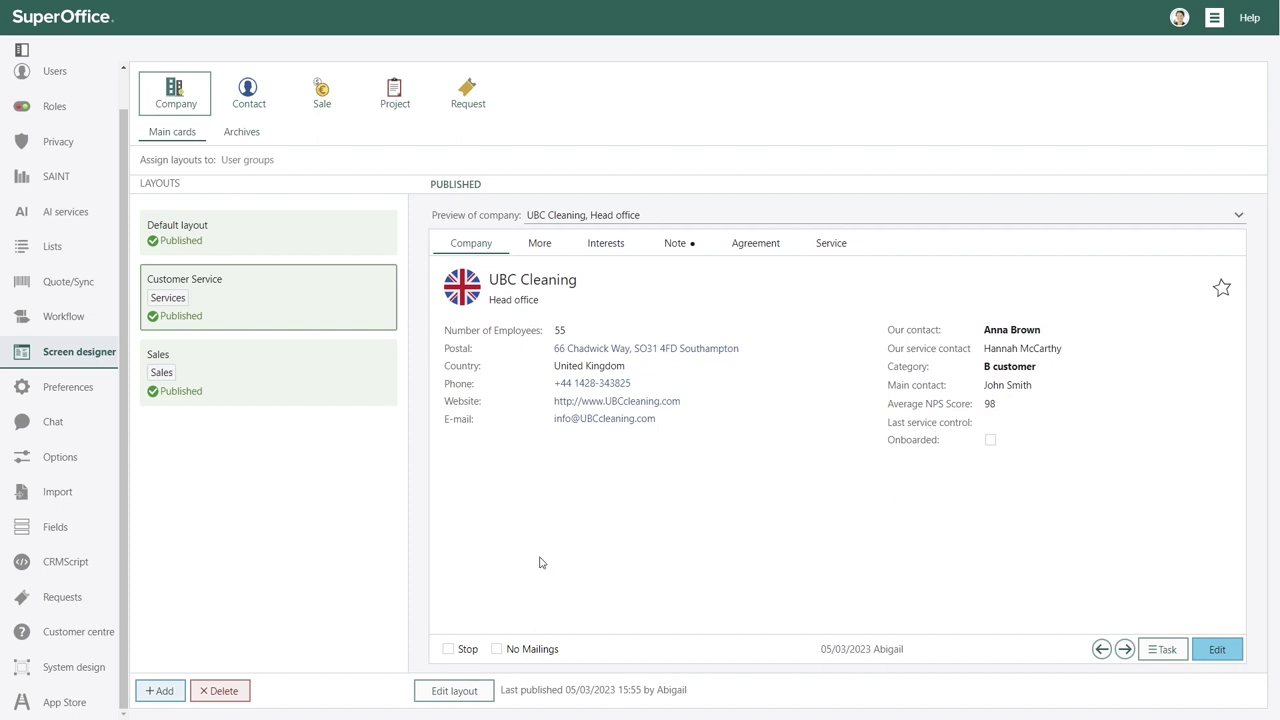
pyautogui.click(280, 383)
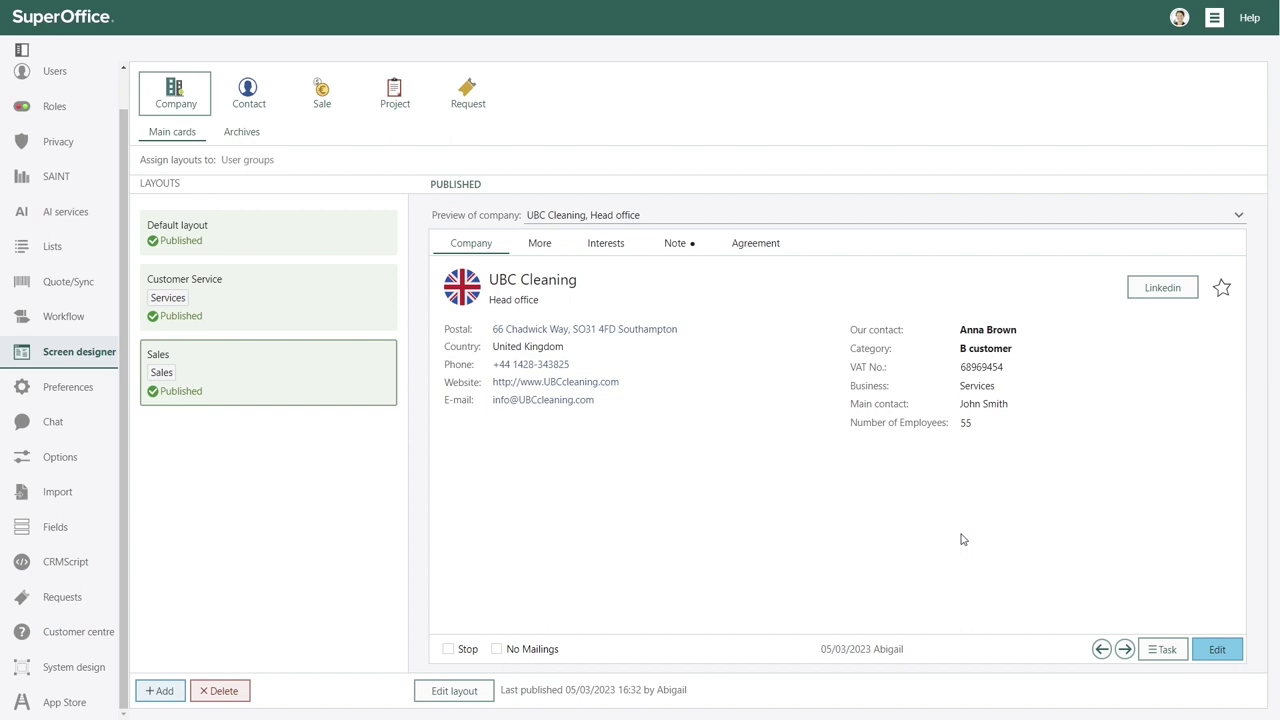
# Step: Add the Discount field above Main contact and the VIP customer since field to the More tab of the Sales layout, and publish it
pyautogui.click(455, 691)
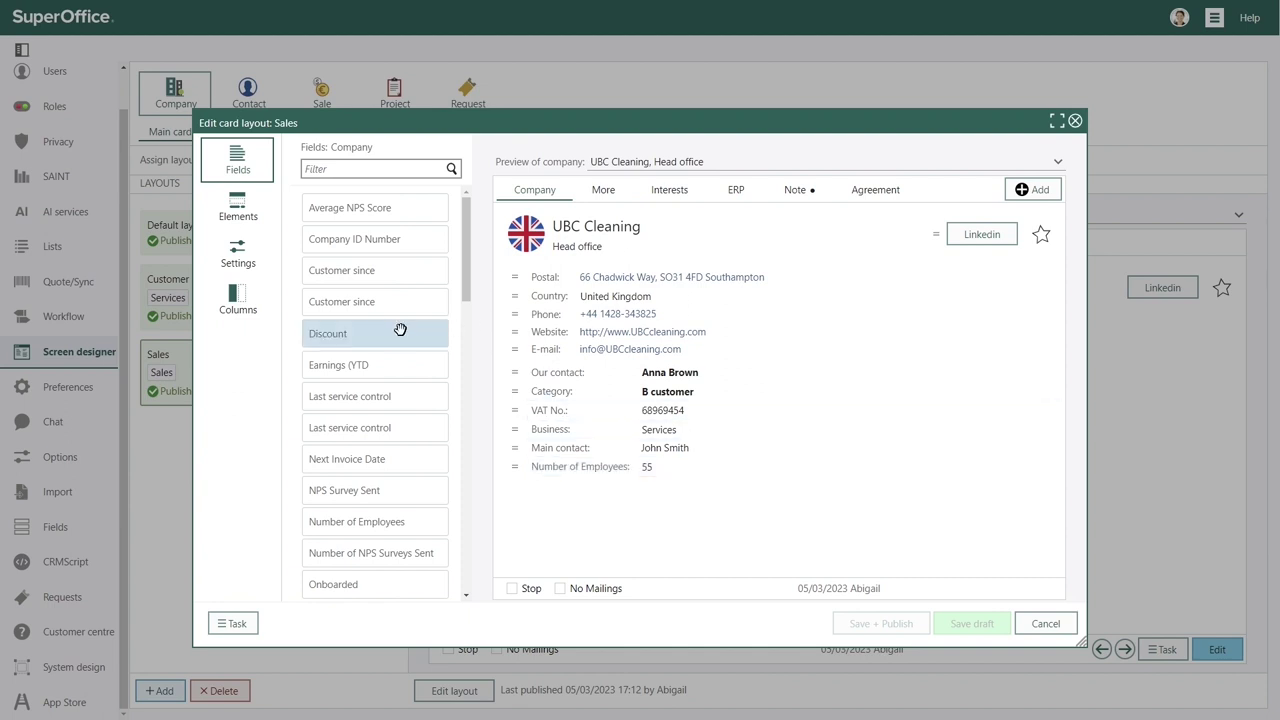
pyautogui.moveTo(400, 333); pyautogui.dragTo(592, 470)
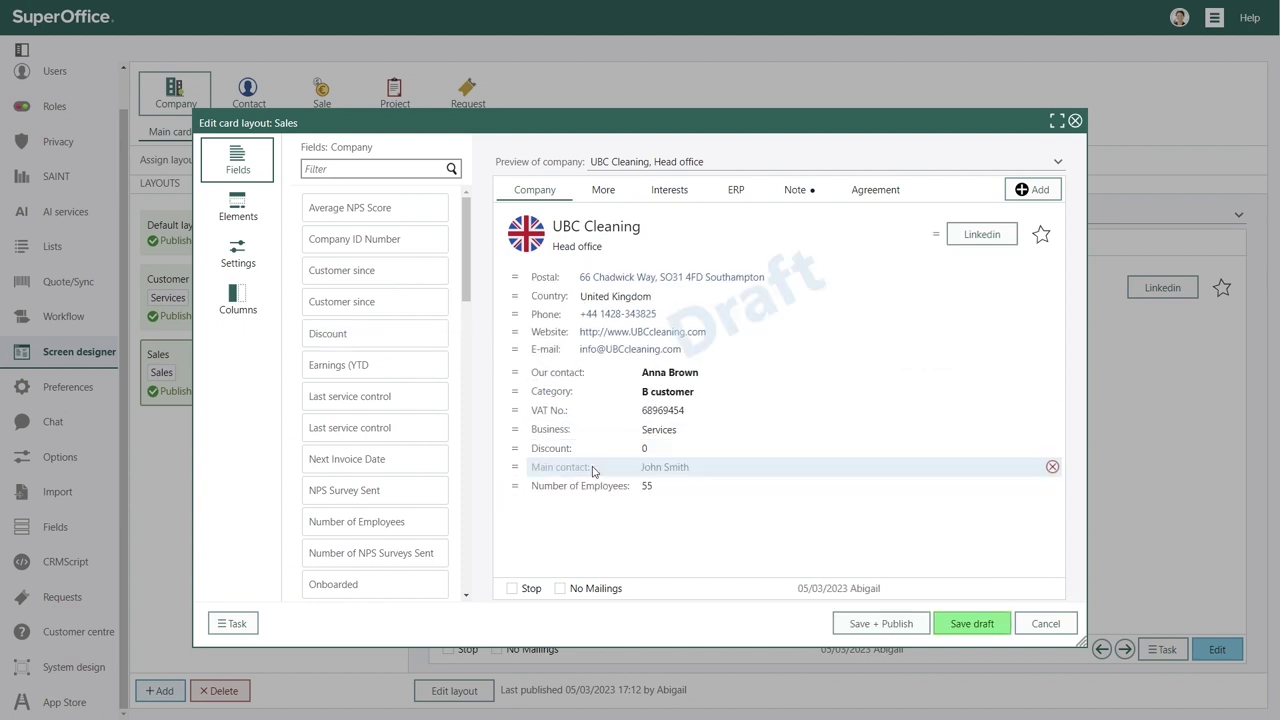
pyautogui.click(387, 171)
pyautogui.write('vip')
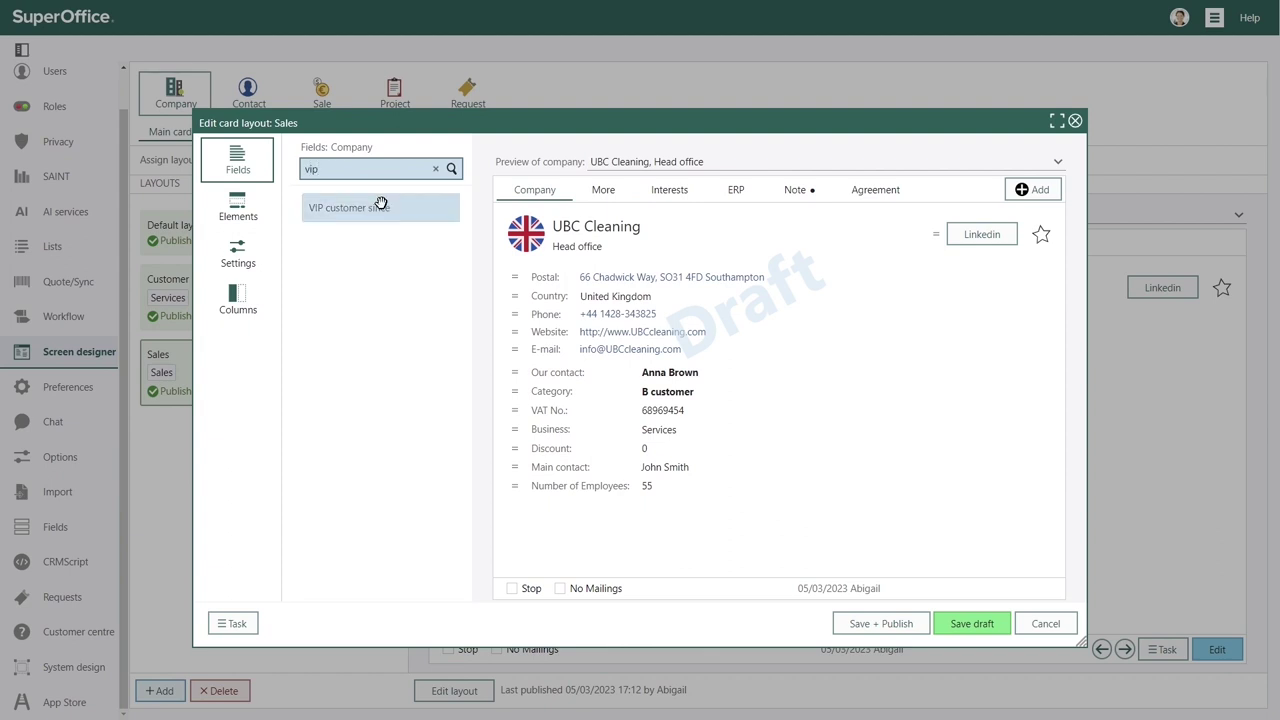
pyautogui.moveTo(381, 205); pyautogui.dragTo(557, 580)
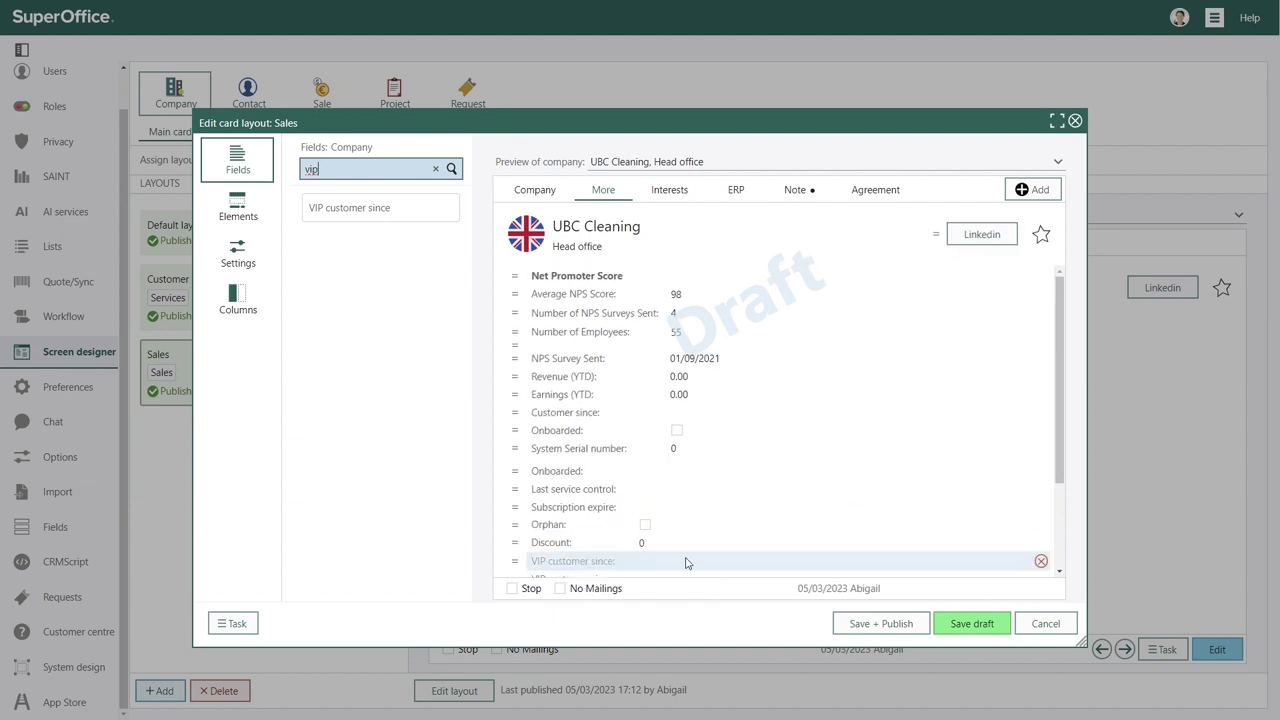
pyautogui.click(889, 626)
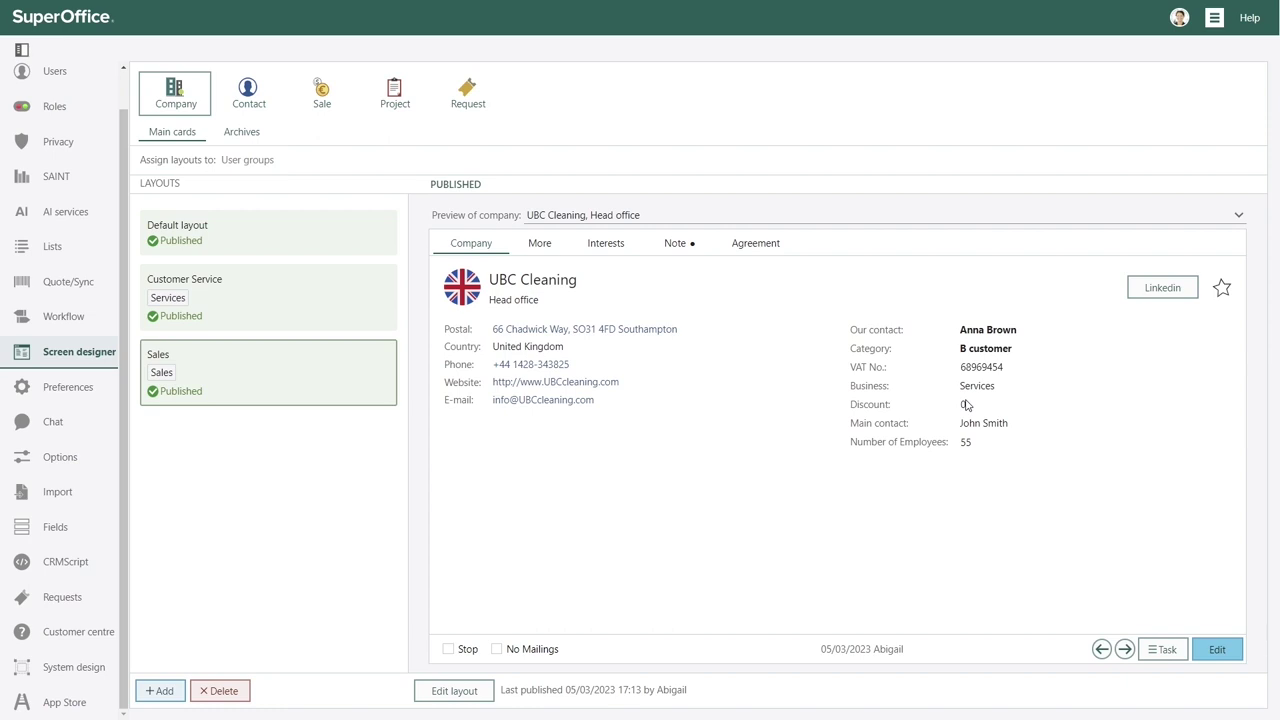
# Step: Preview the Customer Service company layout for comparison and return to the Sales layout
pyautogui.click(295, 300)
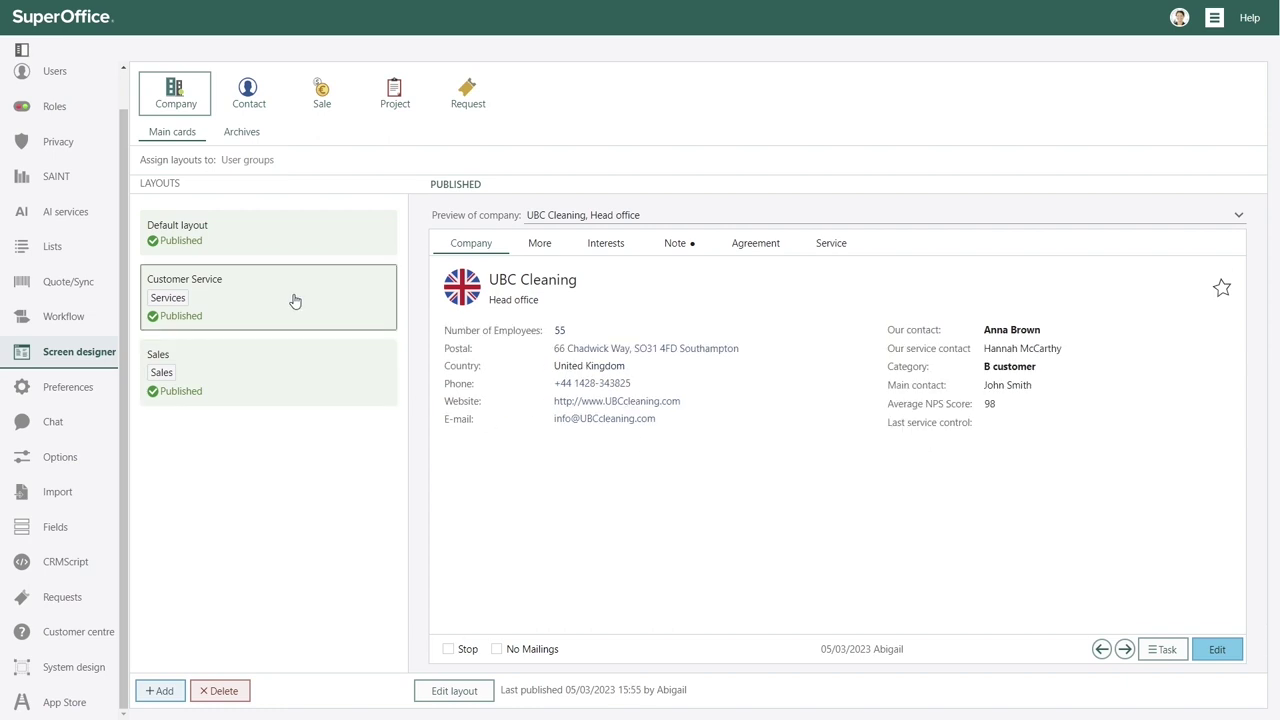
pyautogui.click(306, 375)
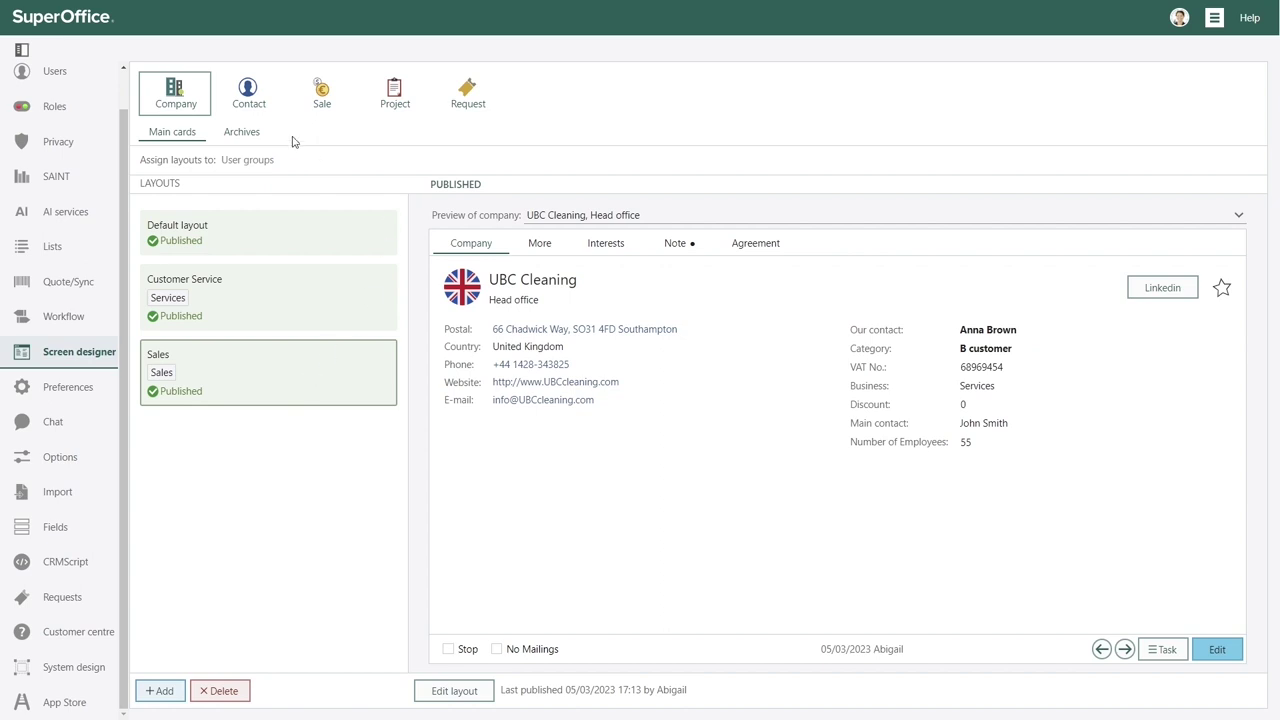
# Step: Start a new company archive layout based on SuperOffice factory settings and name it Sales documents
pyautogui.click(240, 134)
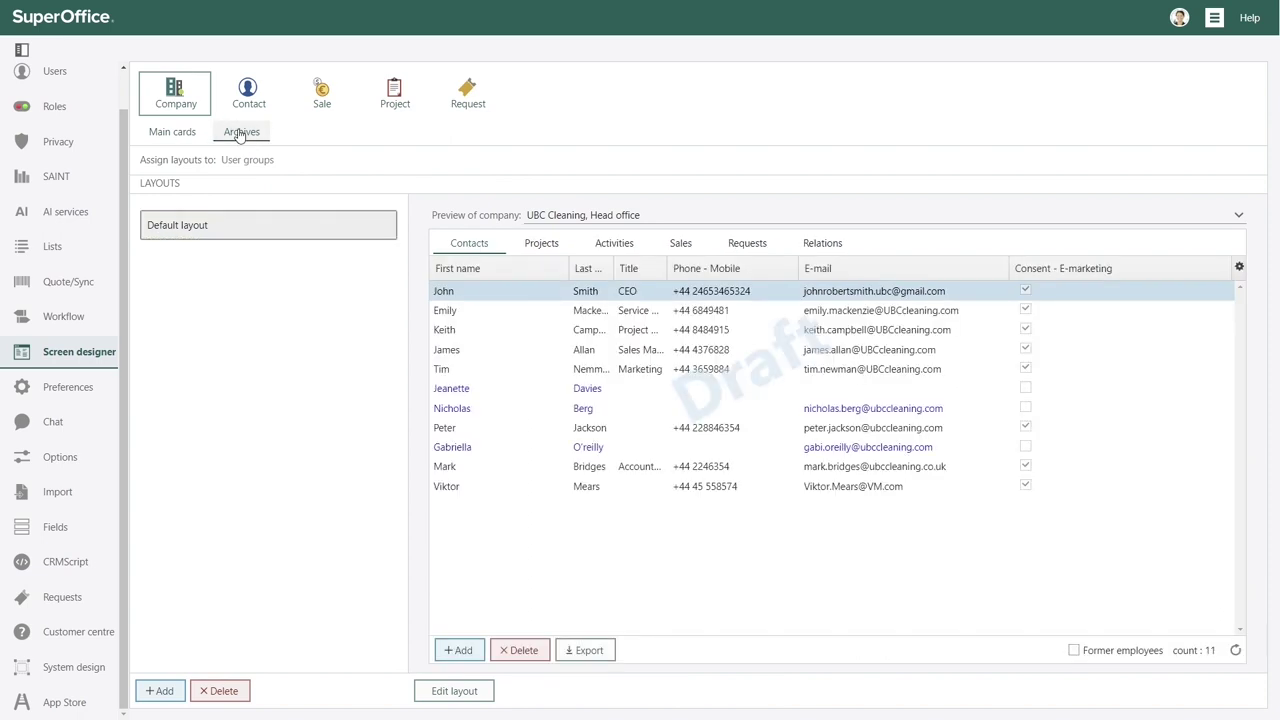
pyautogui.click(162, 691)
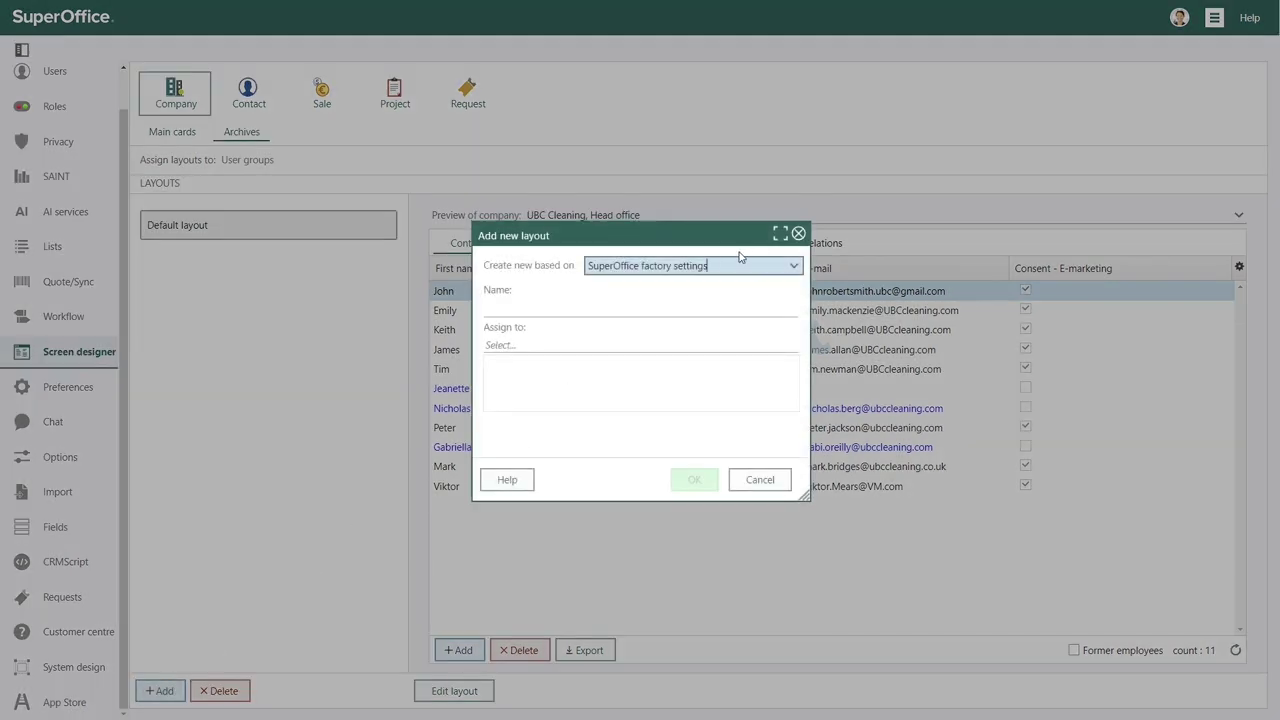
pyautogui.click(660, 311)
pyautogui.write('Sales')
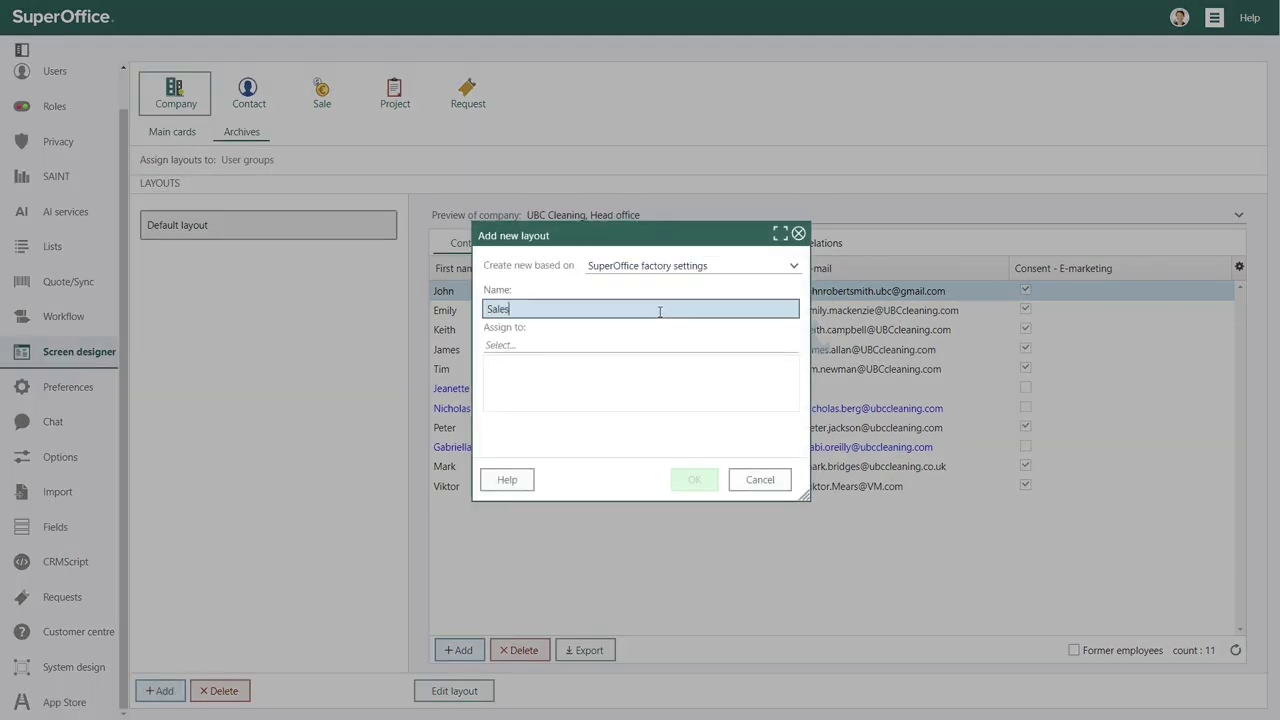
pyautogui.write(' documents')
# Step: Assign the new layout to the Sales, Finance department and Administration user groups and create it
pyautogui.click(593, 343)
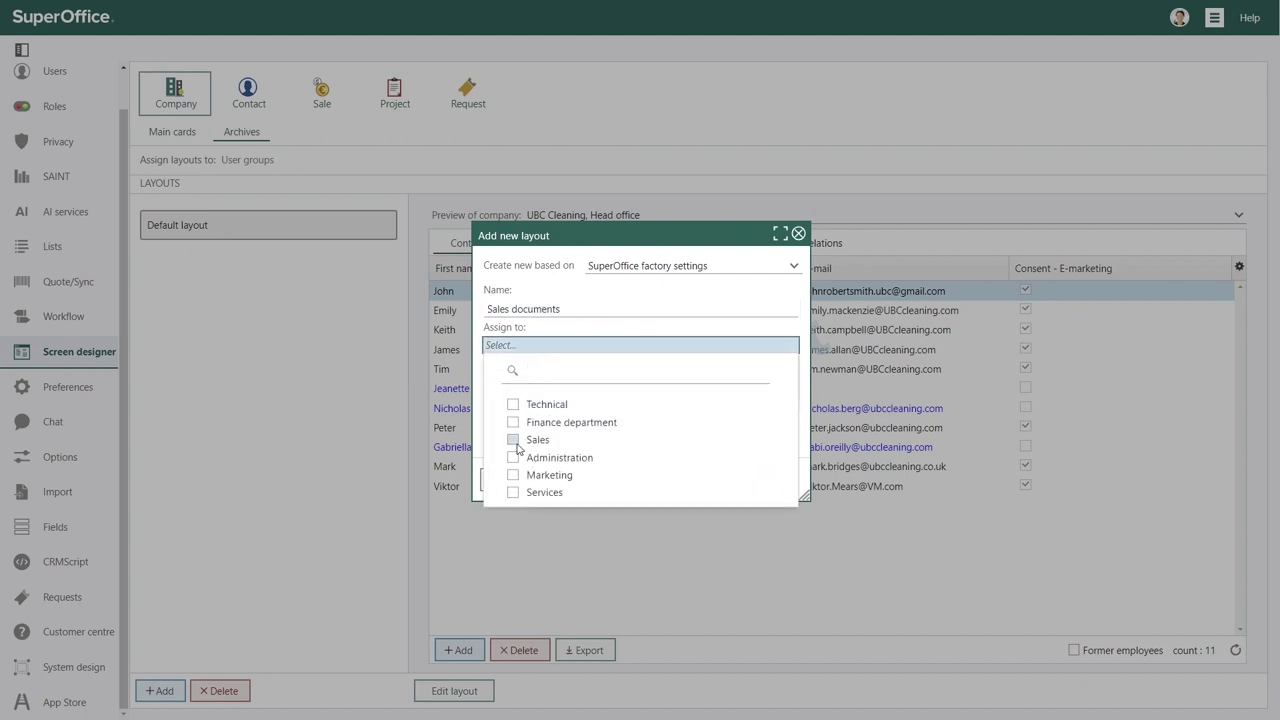
pyautogui.click(514, 446)
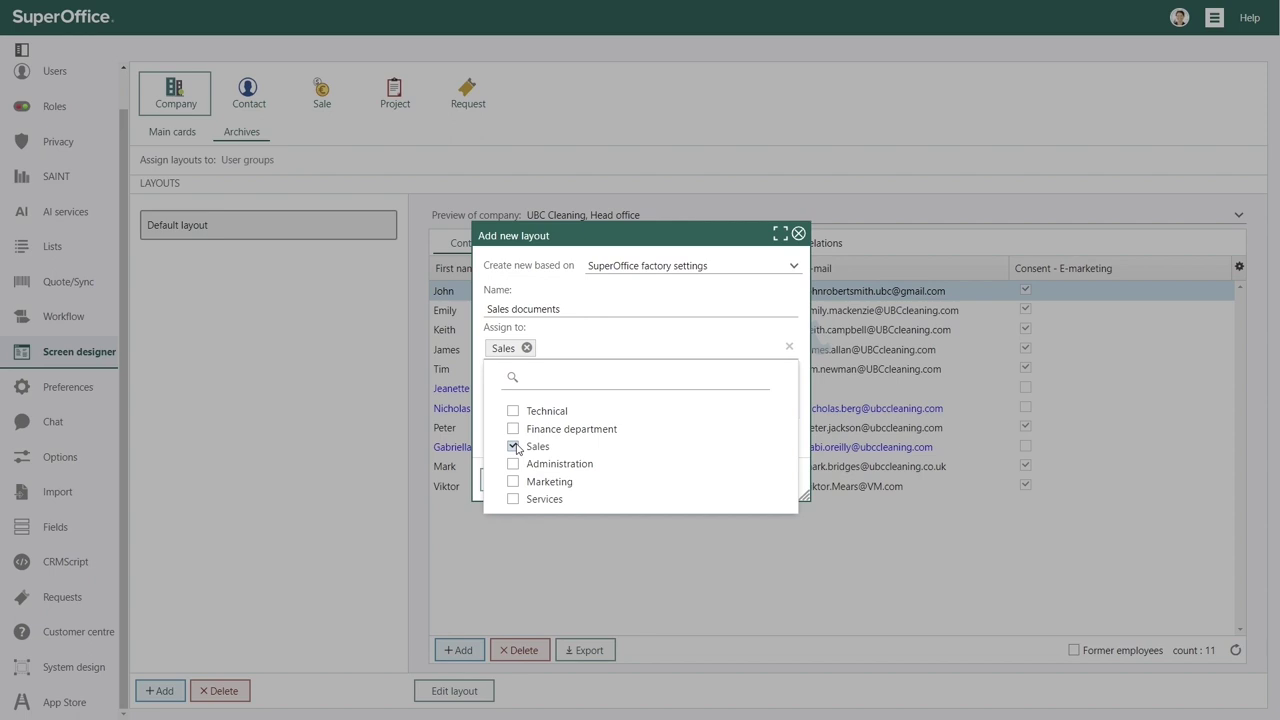
pyautogui.click(513, 429)
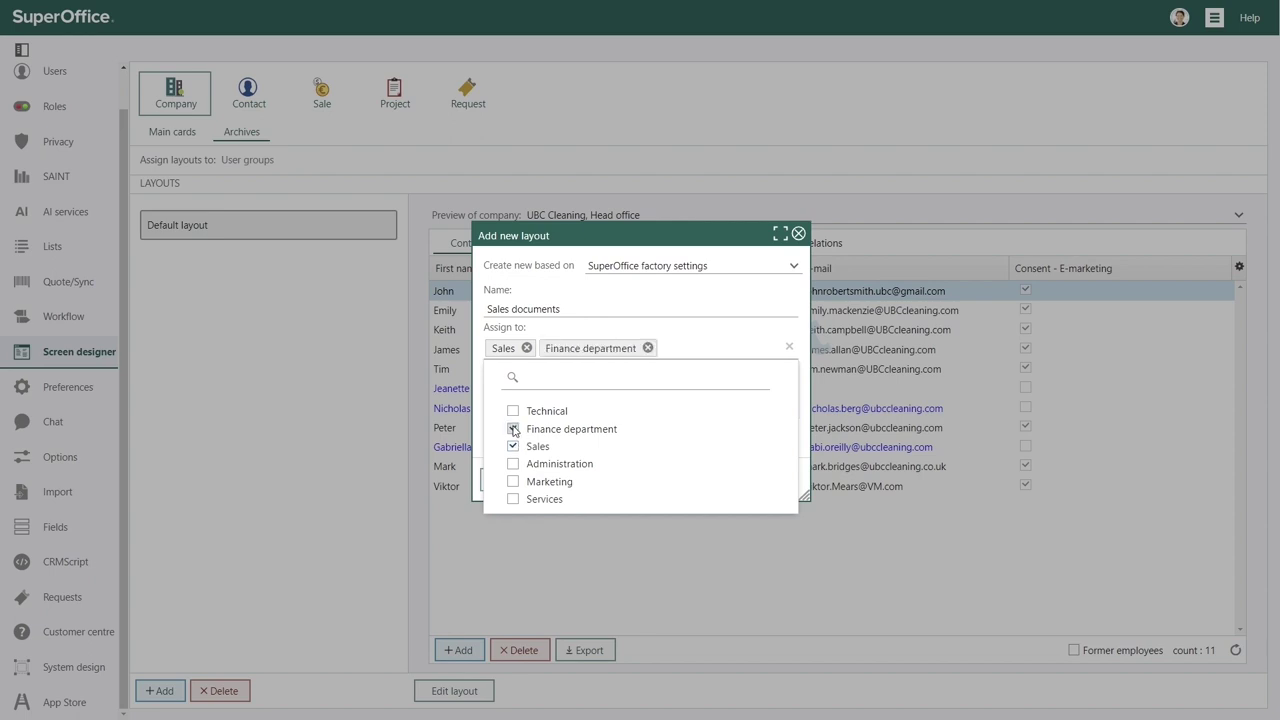
pyautogui.click(514, 466)
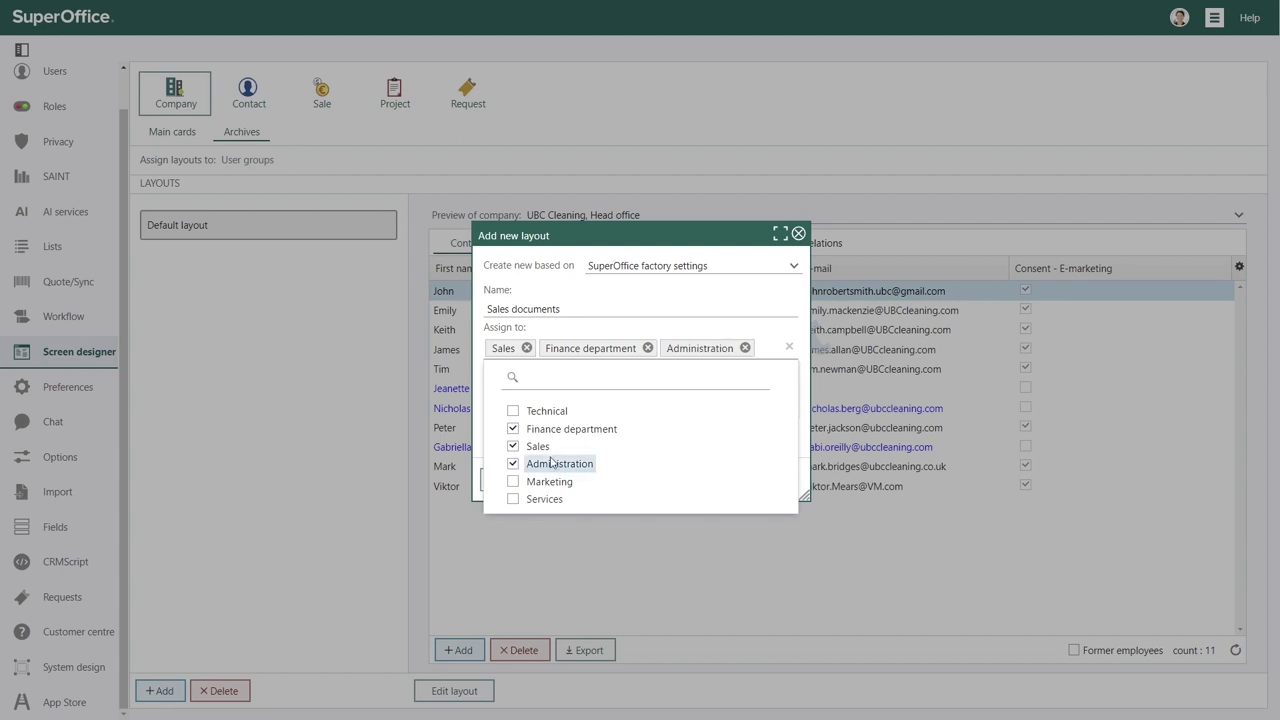
pyautogui.click(651, 308)
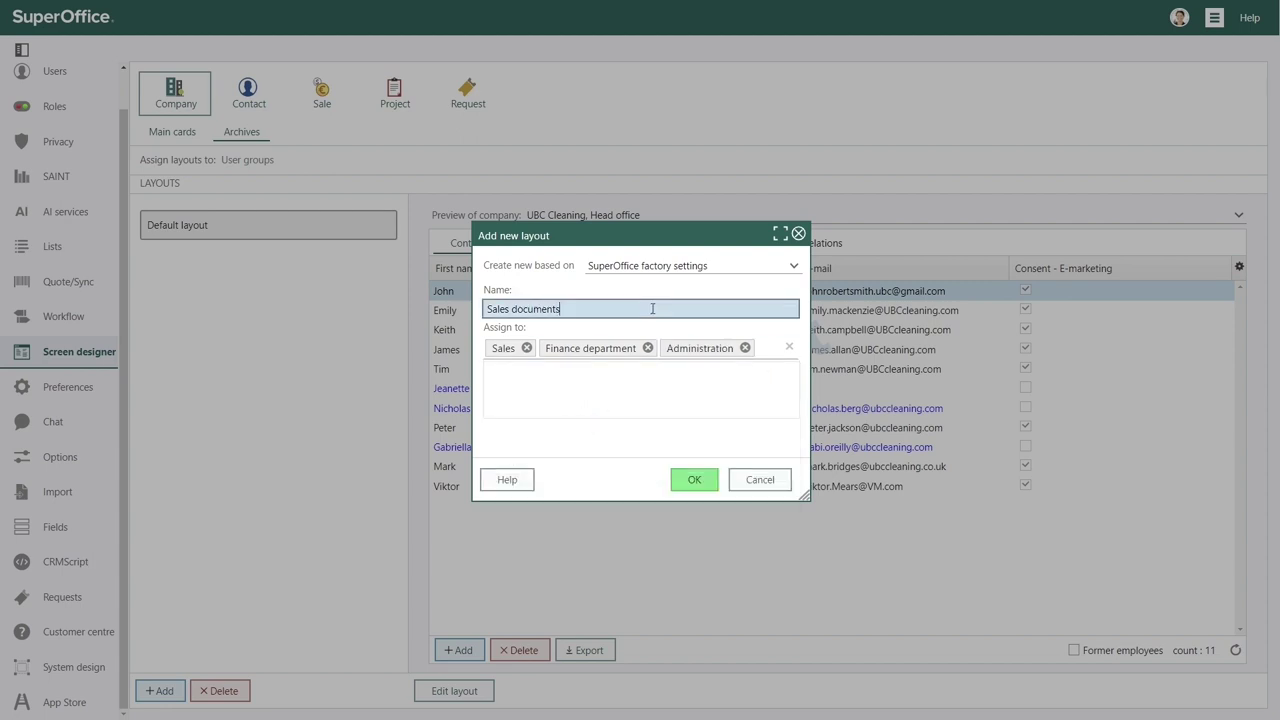
pyautogui.click(692, 479)
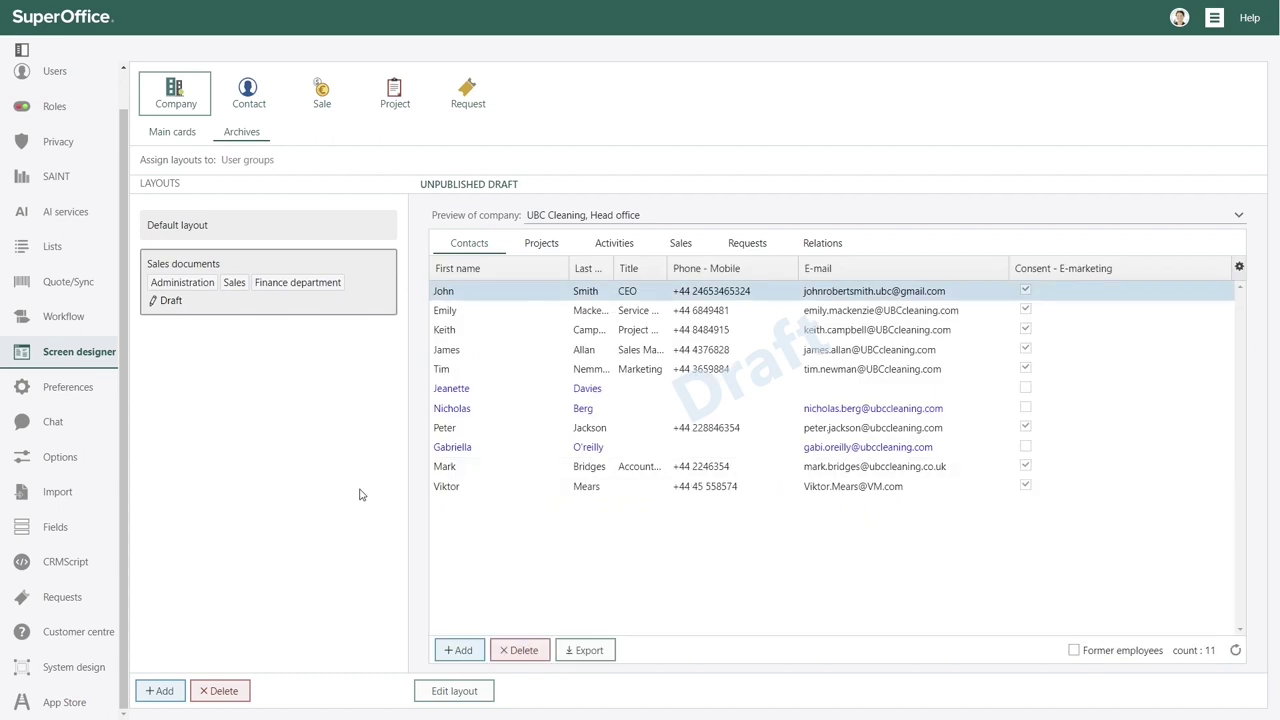
# Step: Open the Sales documents layout for editing and add a section tab named Sales documents
pyautogui.click(437, 691)
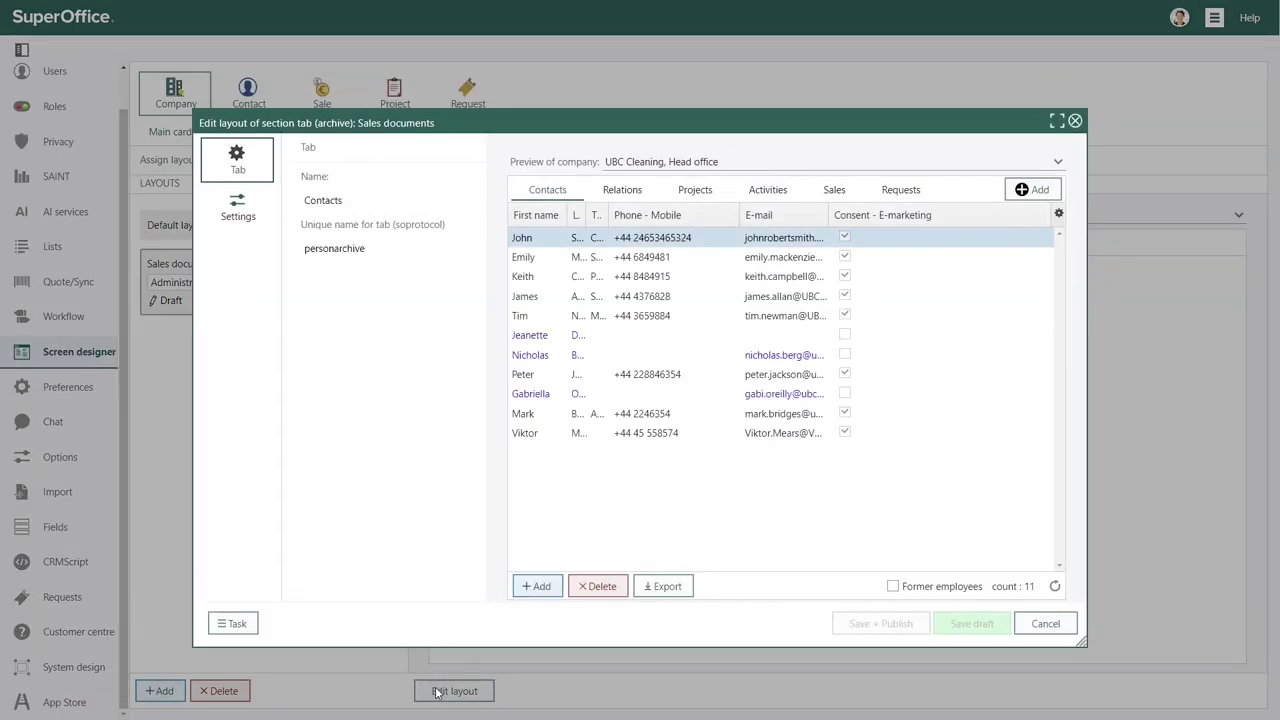
pyautogui.click(1023, 191)
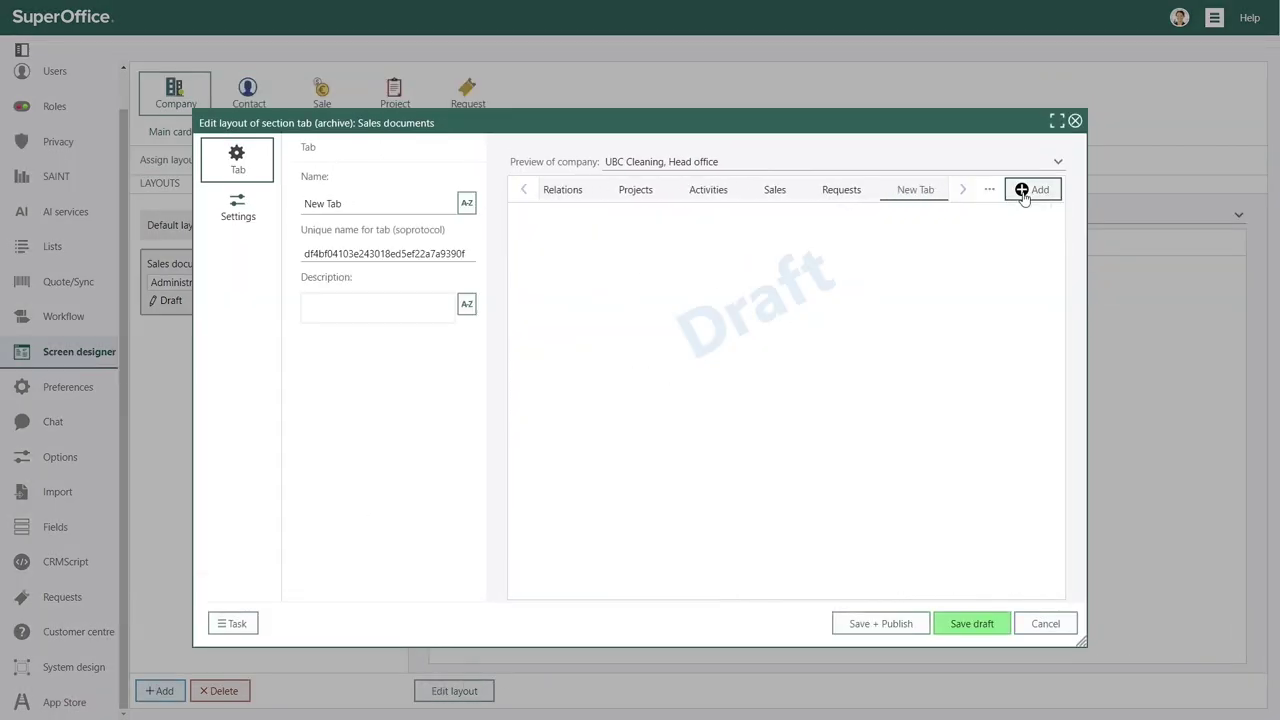
pyautogui.click(420, 203)
pyautogui.hotkey('ctrl', 'a')
pyautogui.write('Sales documents')
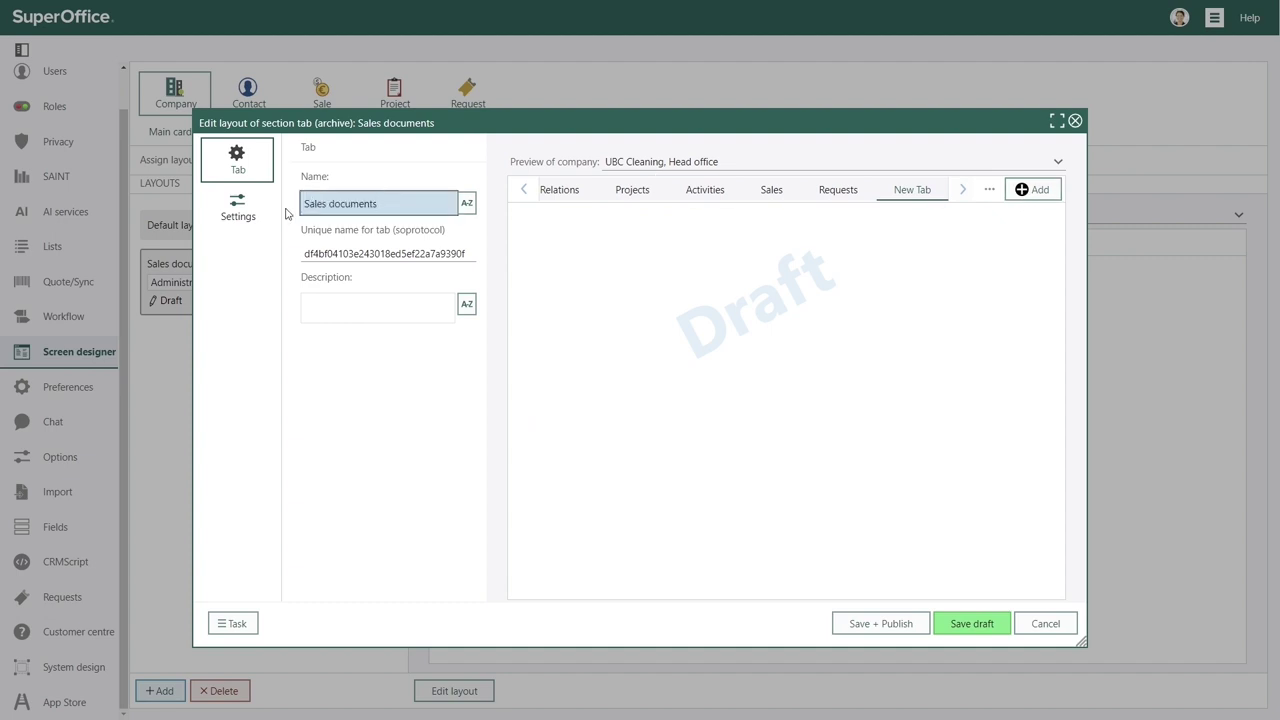
# Step: Set the new tab's content to Document and base its filter on the document field Type, updating the preview
pyautogui.click(236, 210)
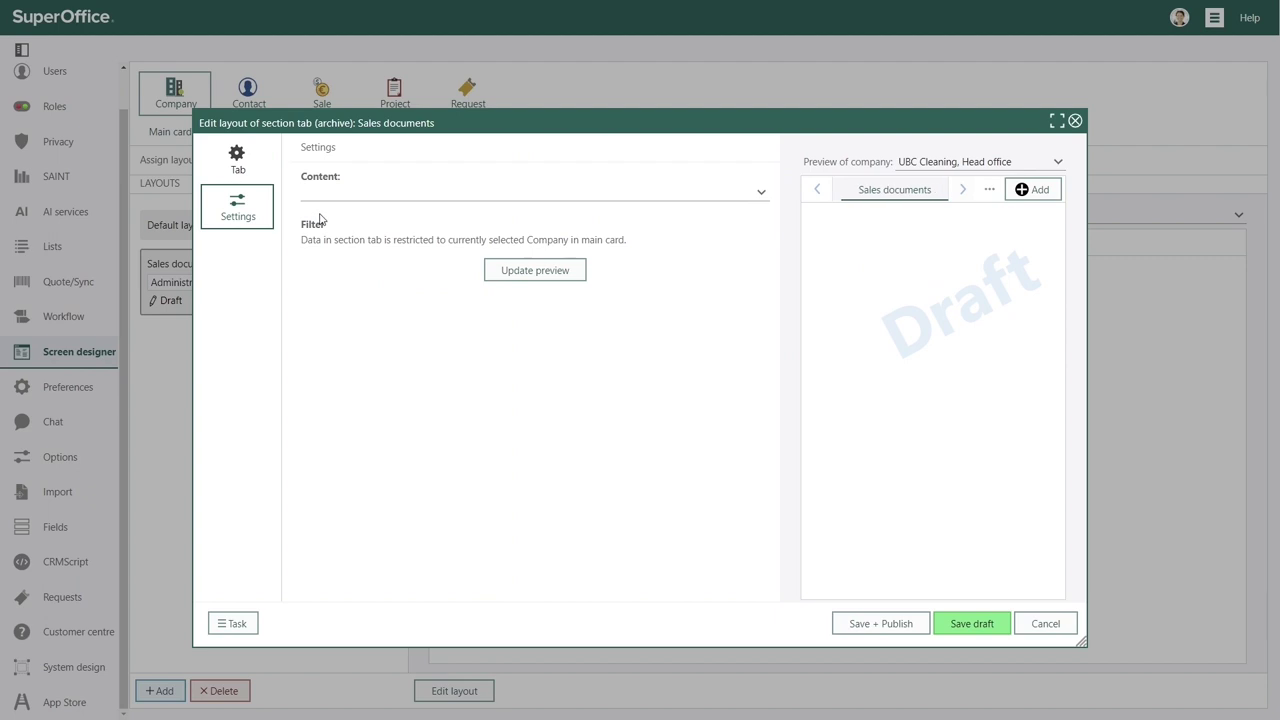
pyautogui.click(378, 193)
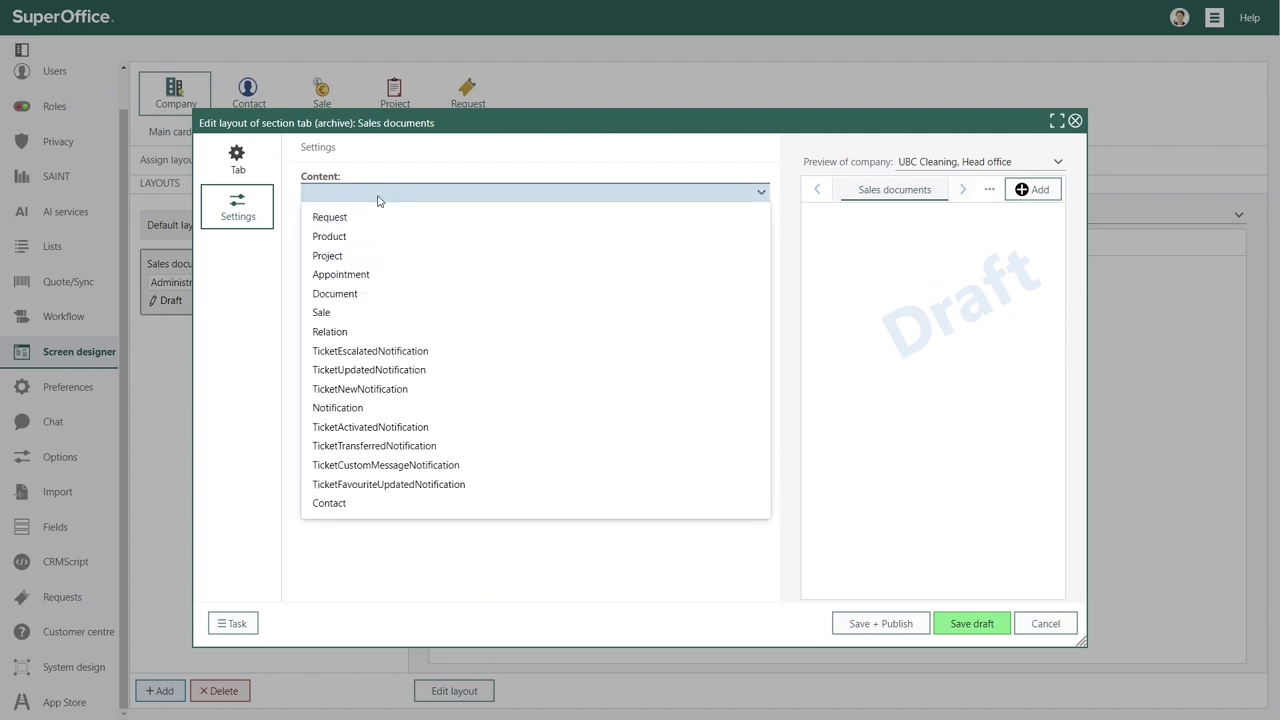
pyautogui.click(378, 295)
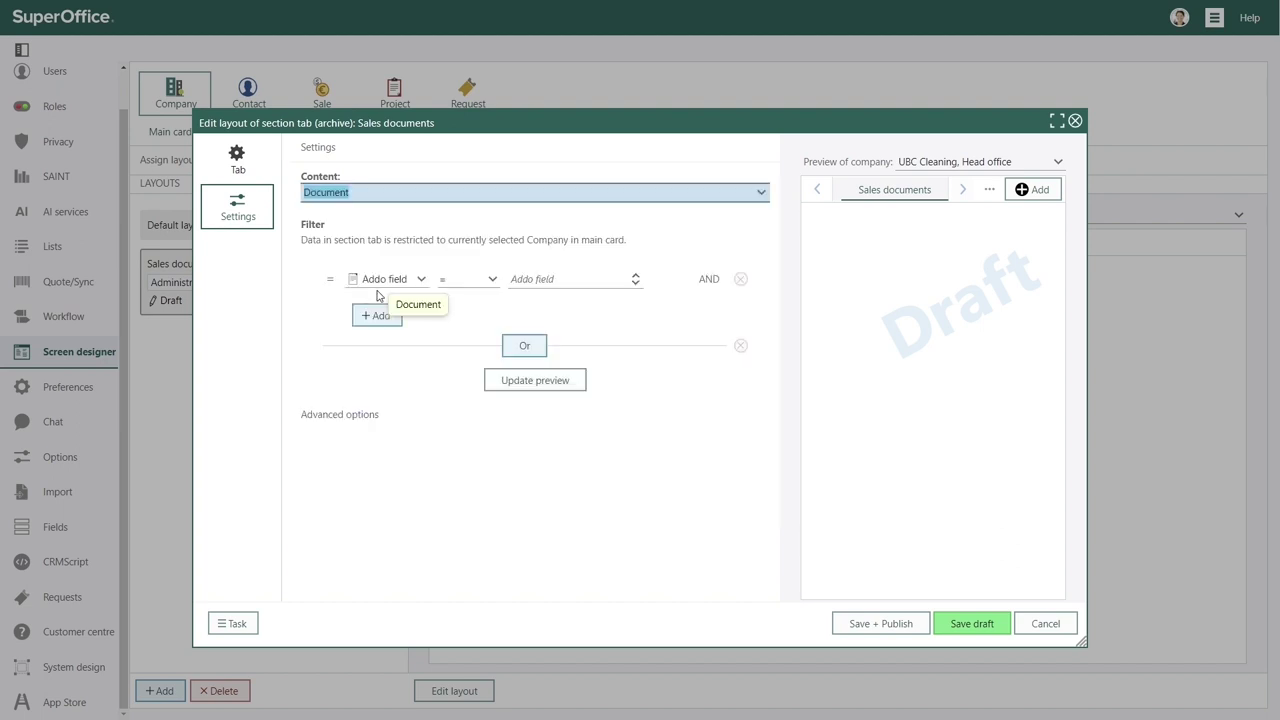
pyautogui.click(402, 282)
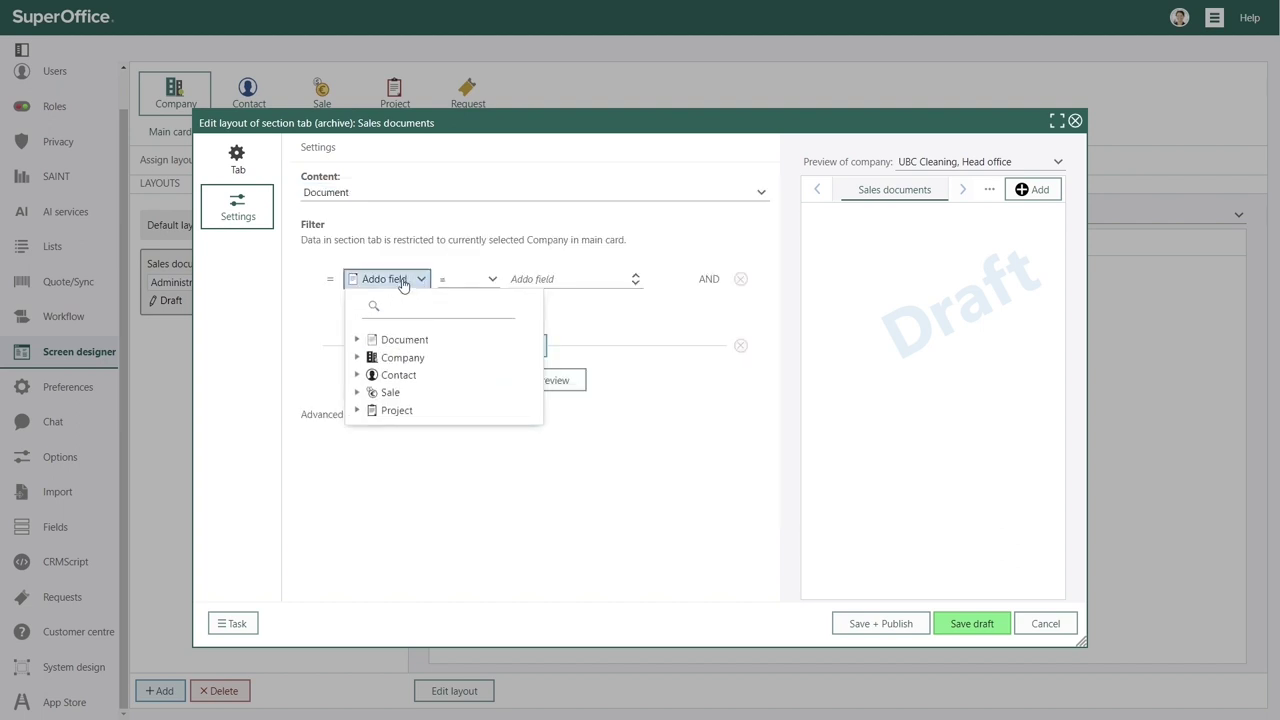
pyautogui.click(359, 342)
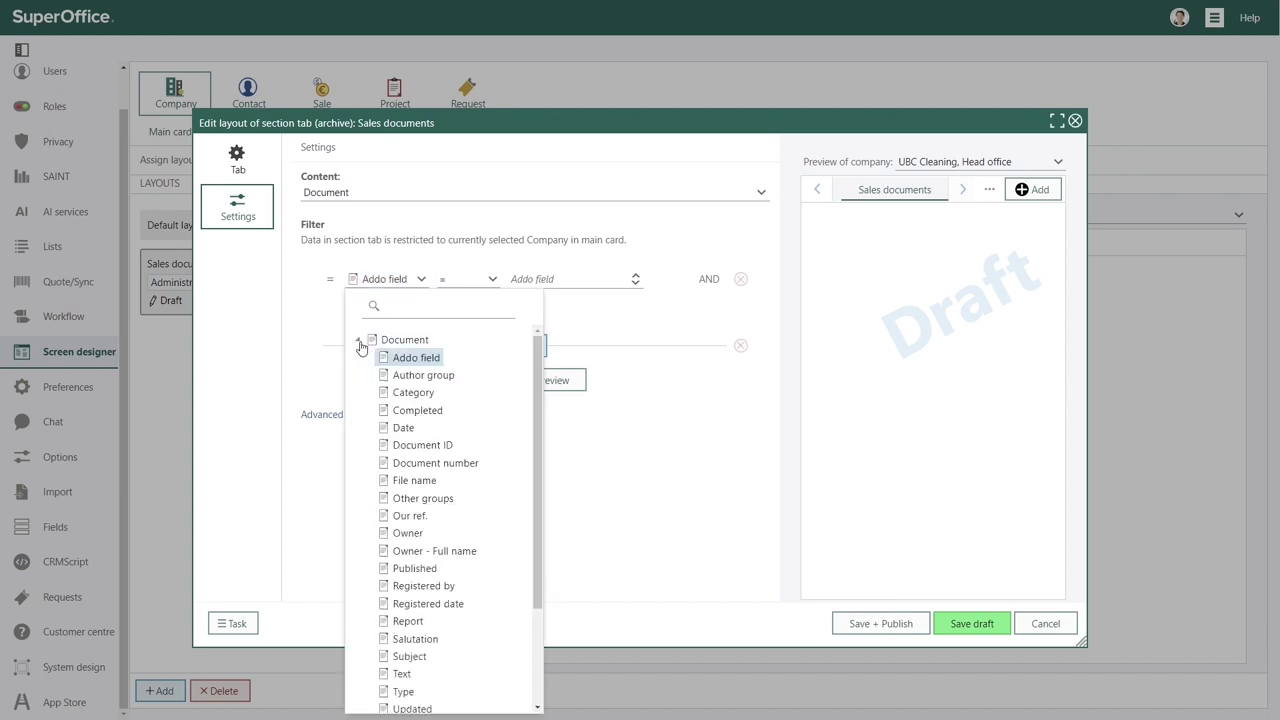
pyautogui.scroll(-3, 420, 447)
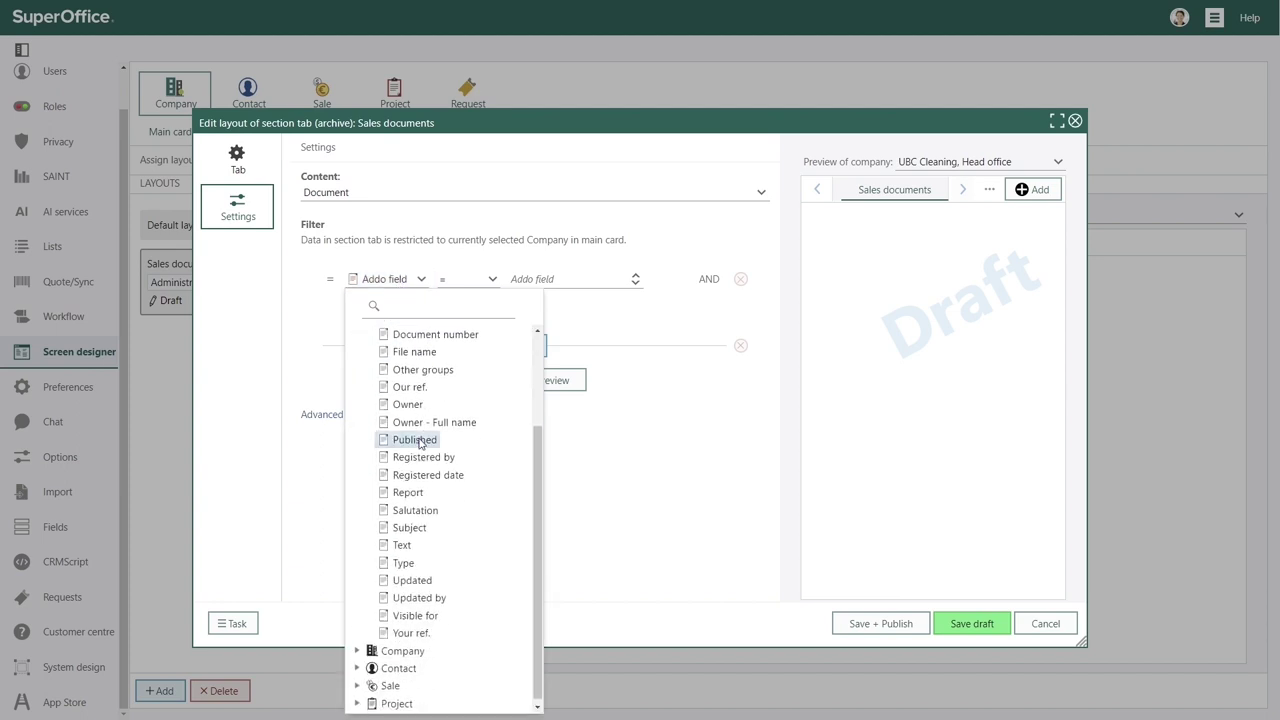
pyautogui.click(403, 563)
pyautogui.click(527, 384)
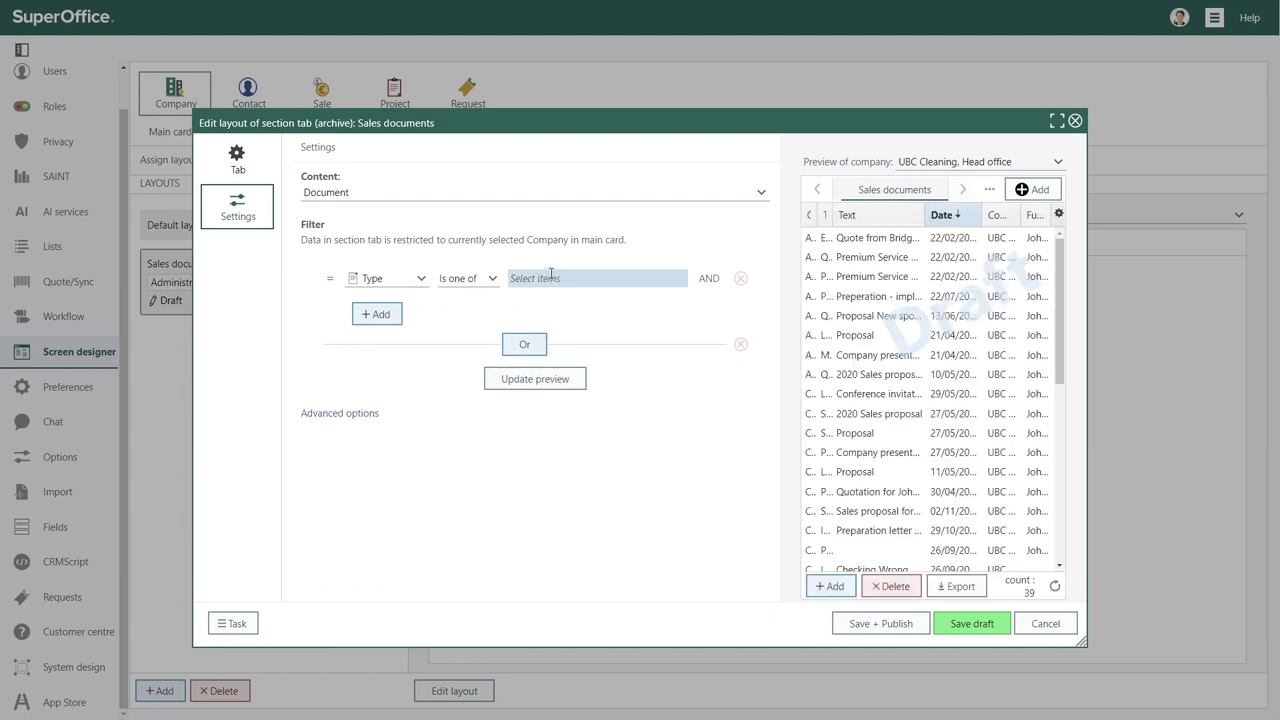
# Step: Limit the types to Proposal - Premium, Proposal, Signed Contract, Quote - With specified discount, Sales proposal and Signed Premium contract, and publish the layout
pyautogui.click(550, 278)
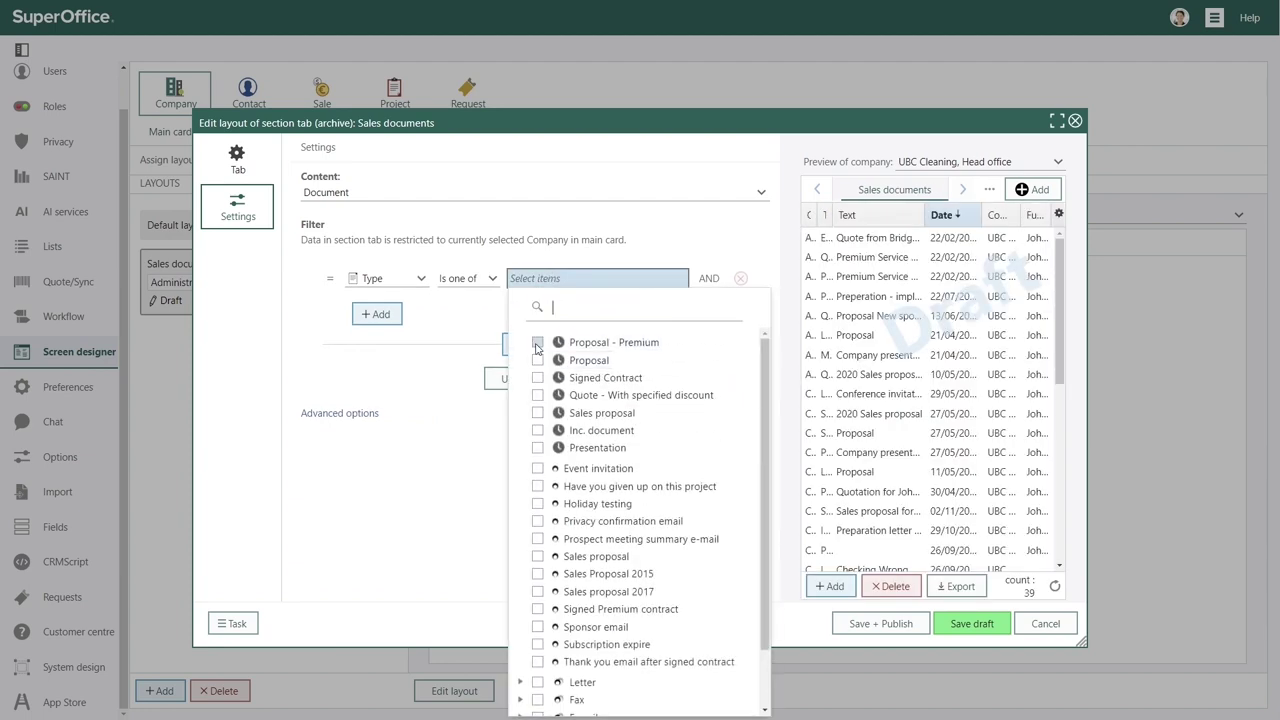
pyautogui.click(538, 342)
pyautogui.click(538, 360)
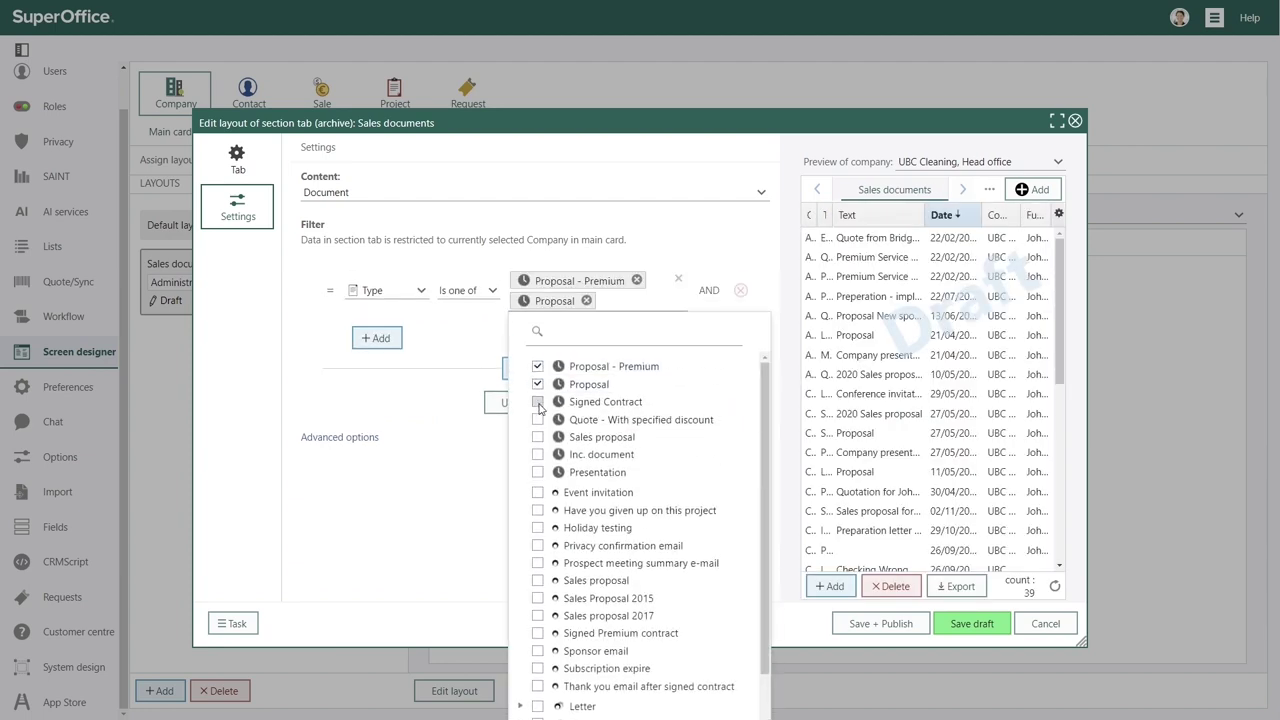
pyautogui.click(538, 401)
pyautogui.click(538, 440)
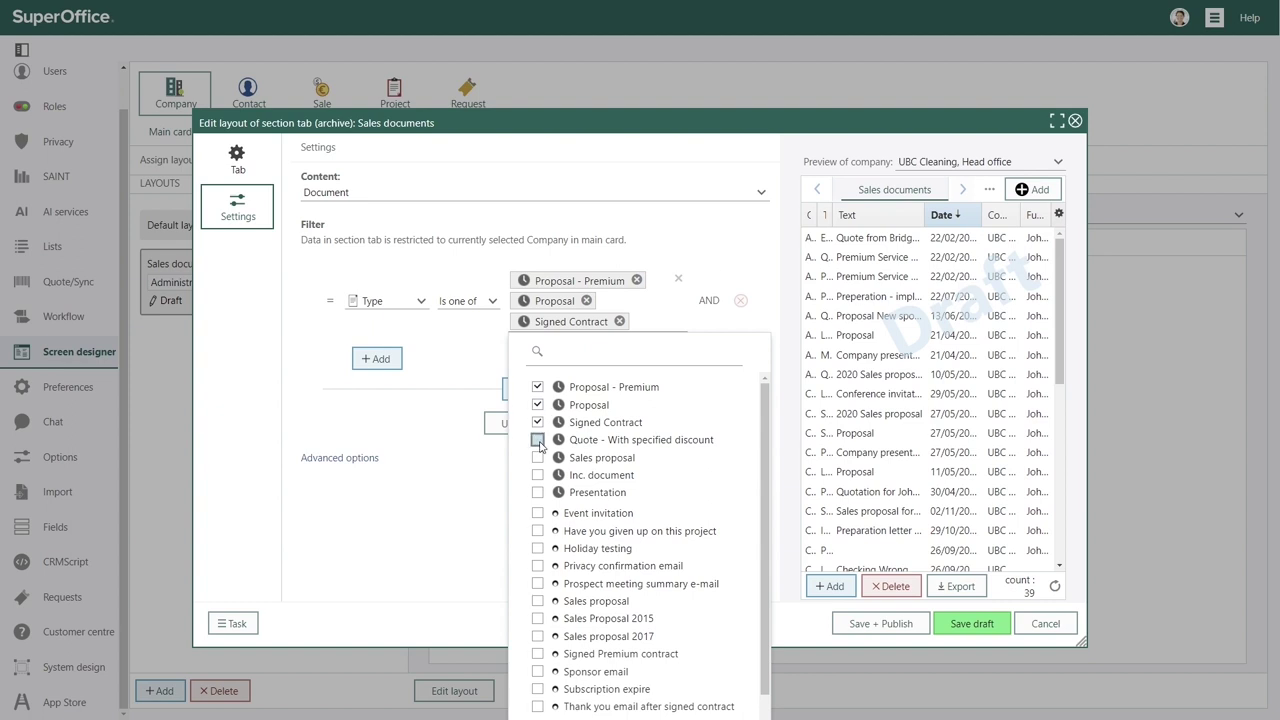
pyautogui.click(538, 466)
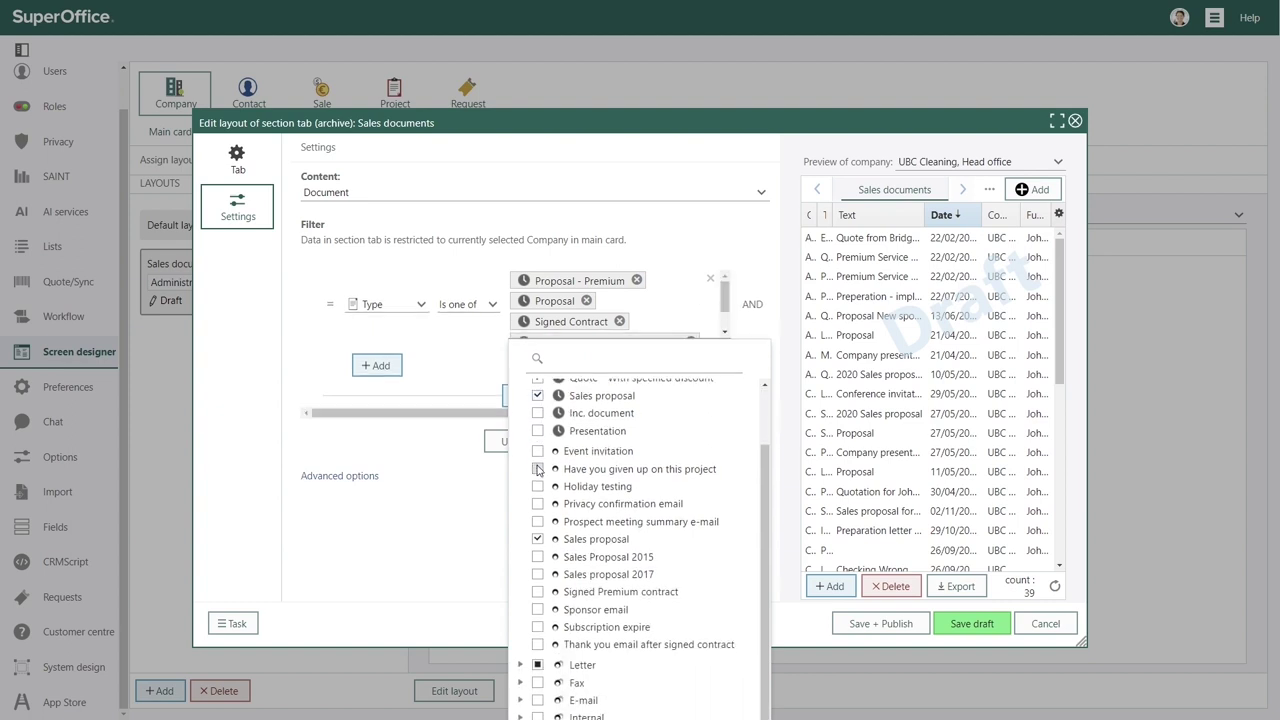
pyautogui.click(538, 593)
pyautogui.click(427, 546)
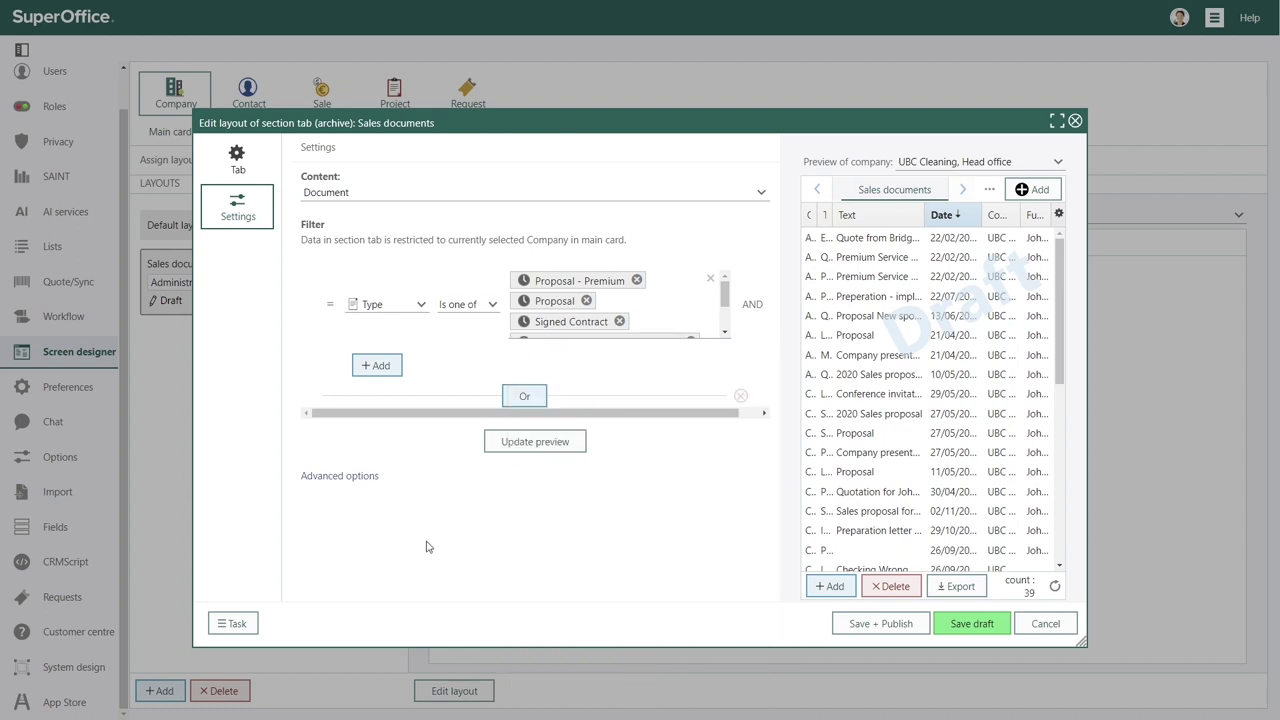
pyautogui.click(960, 624)
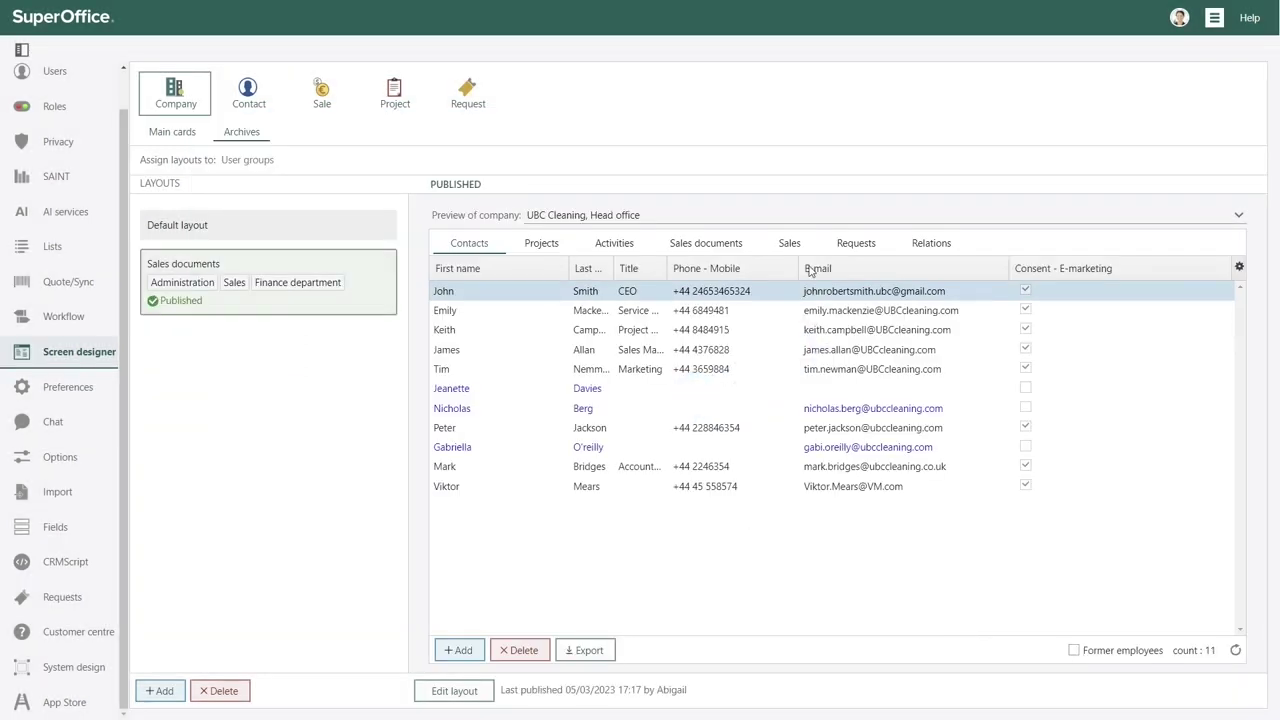
# Step: Preview the published Sales documents section tab and open the main card layouts for Sale
pyautogui.click(705, 246)
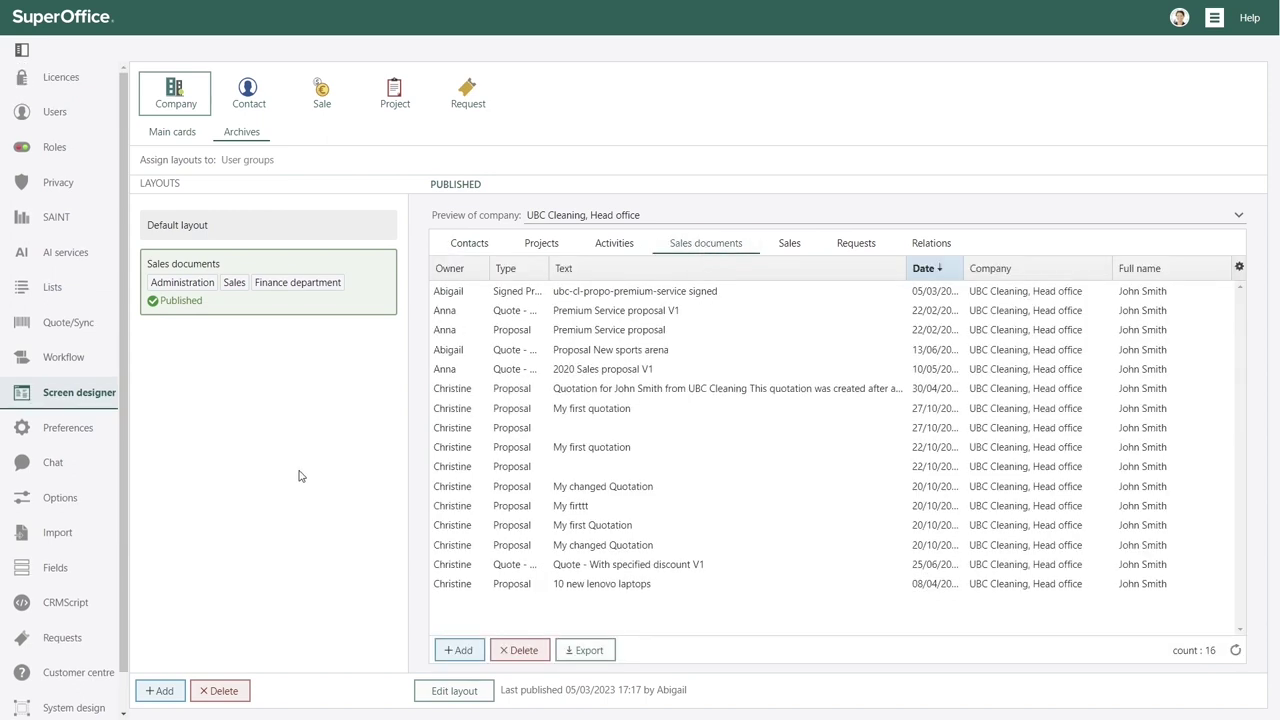
pyautogui.click(326, 97)
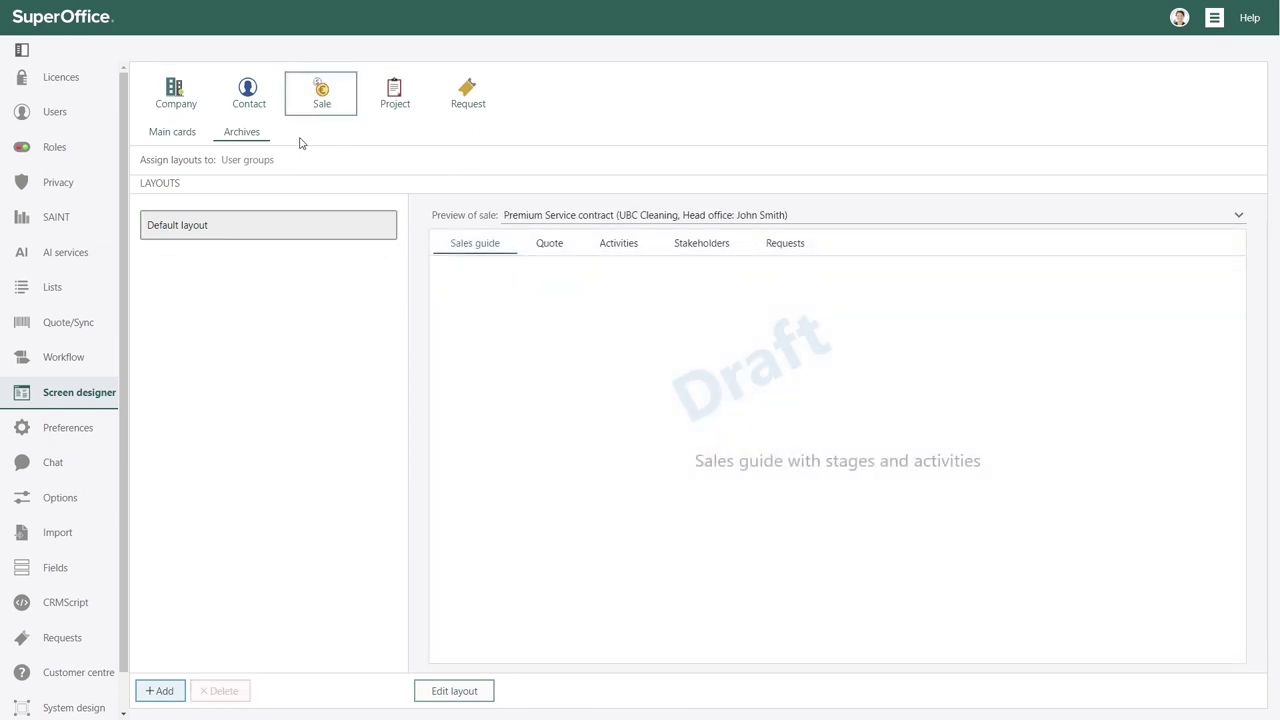
pyautogui.click(173, 140)
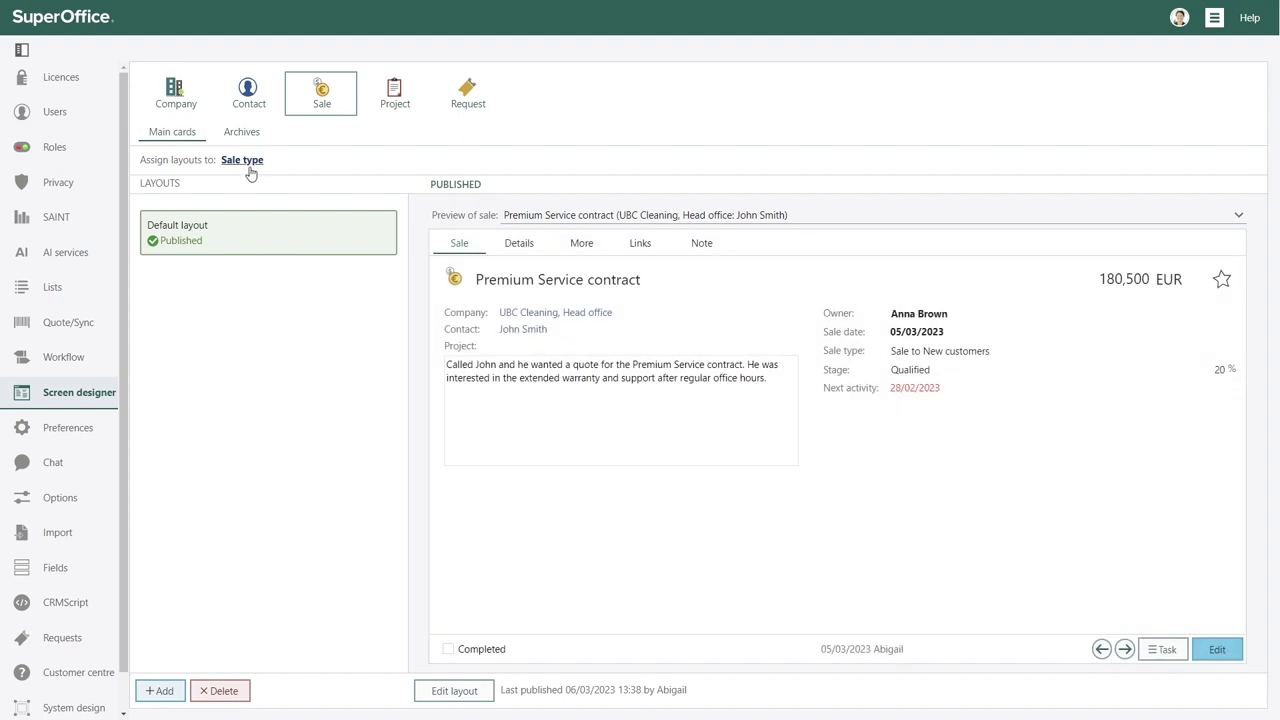
# Step: Keep layouts assigned by sale type and add a NewBiz layout based on SuperOffice factory settings, assigned to Sale to New customers
pyautogui.click(250, 165)
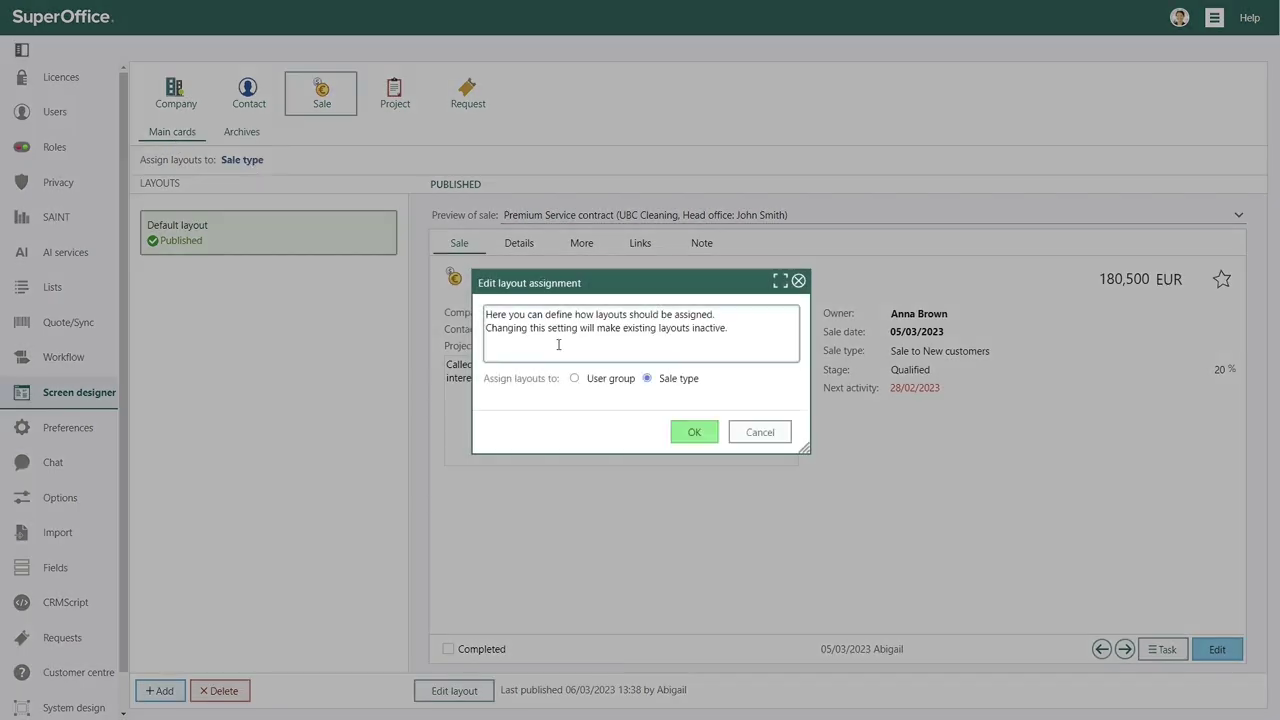
pyautogui.click(694, 434)
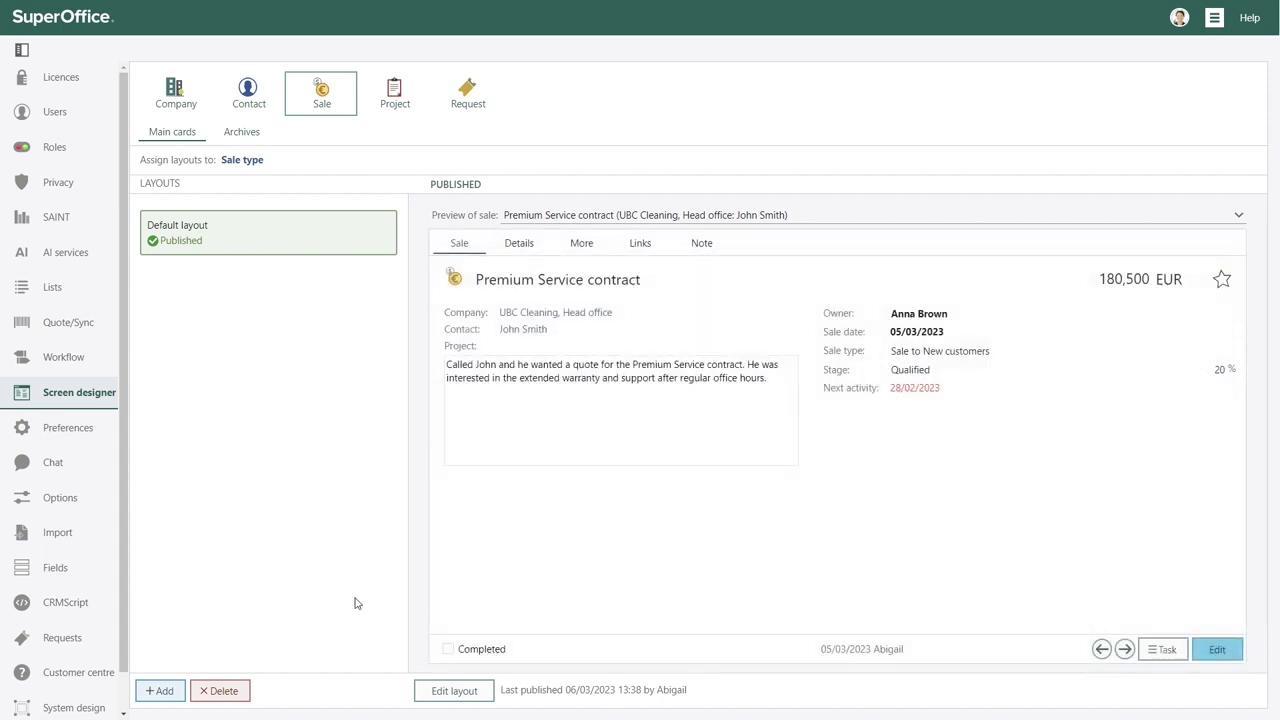
pyautogui.click(160, 690)
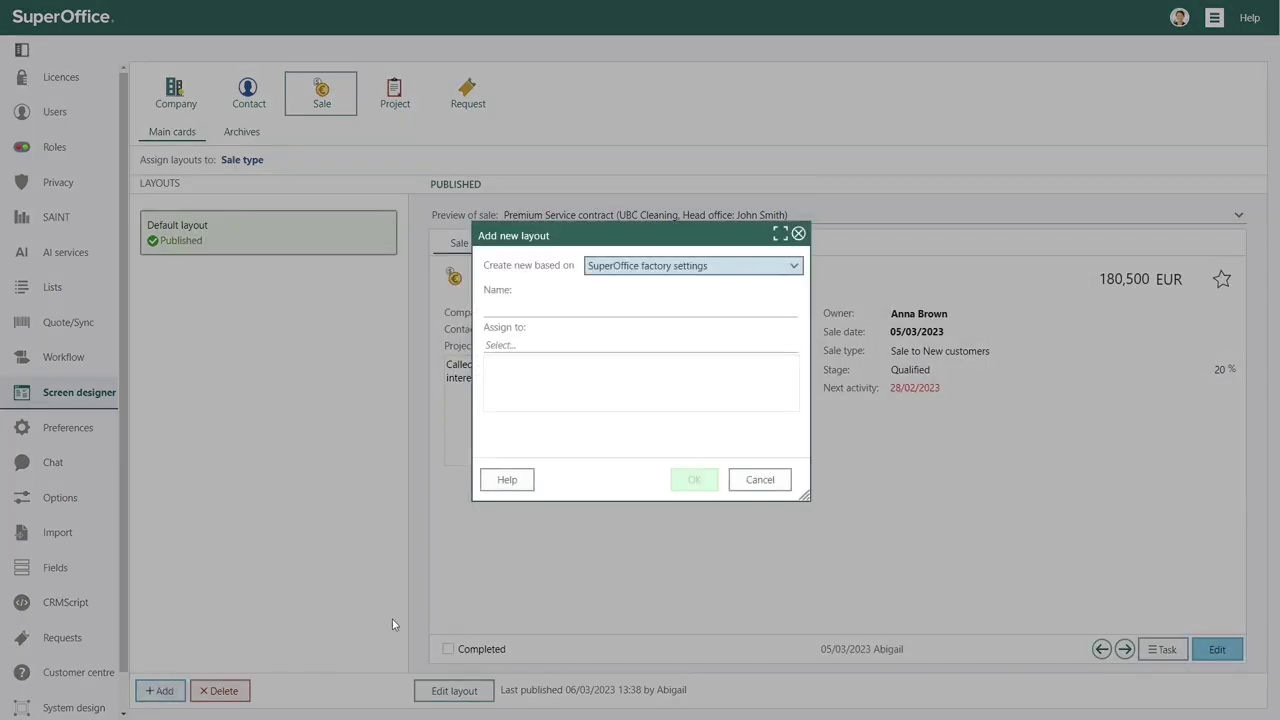
pyautogui.click(518, 309)
pyautogui.write('N')
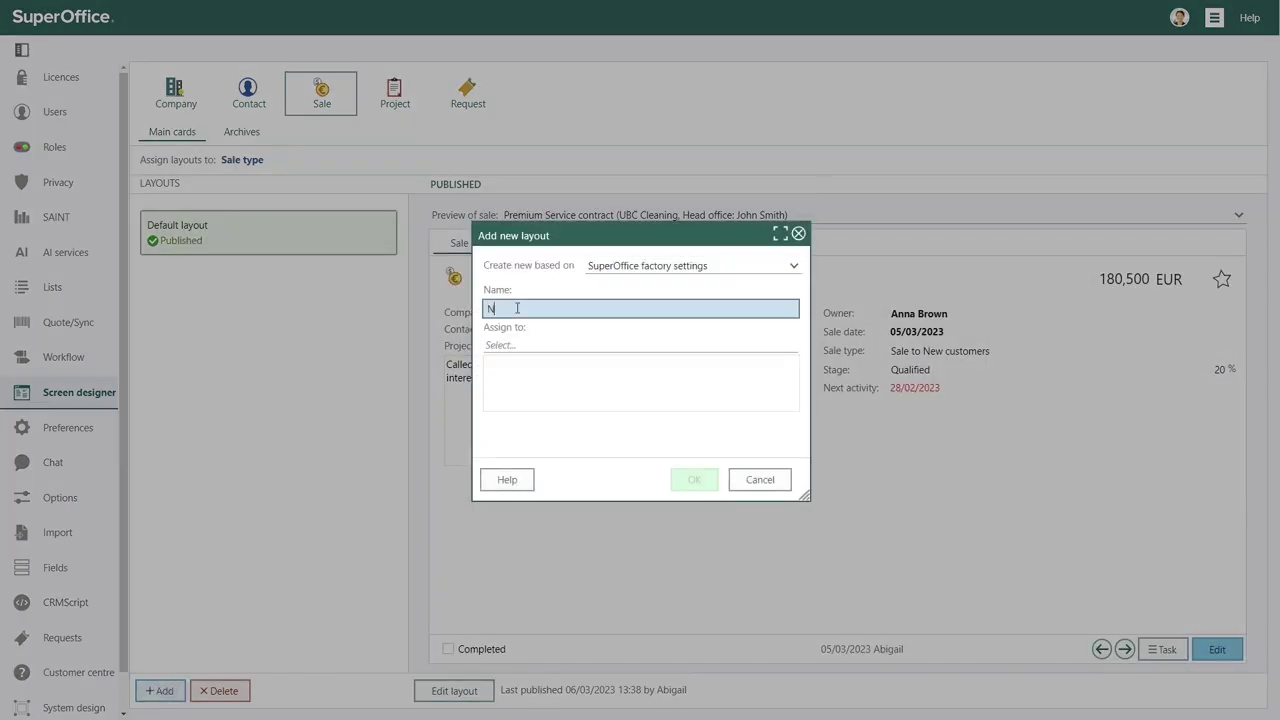
pyautogui.write('ewBiz')
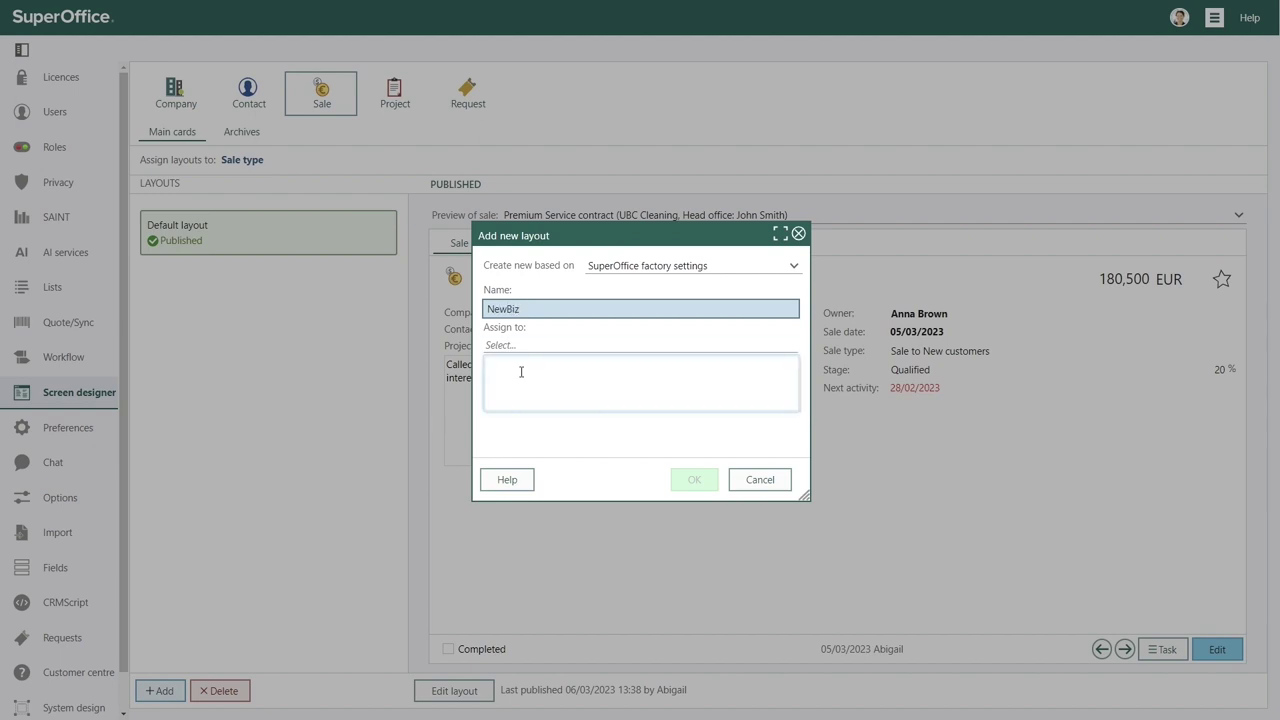
pyautogui.click(520, 371)
pyautogui.click(516, 348)
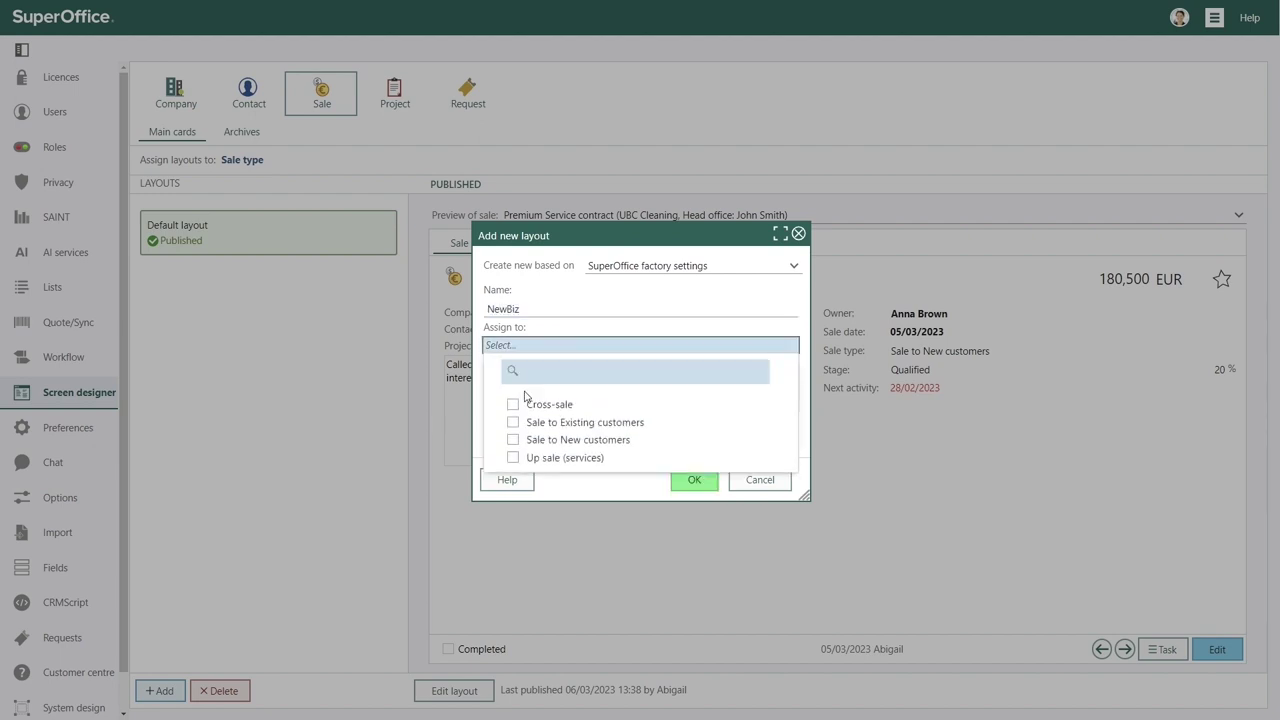
pyautogui.click(513, 446)
pyautogui.click(617, 497)
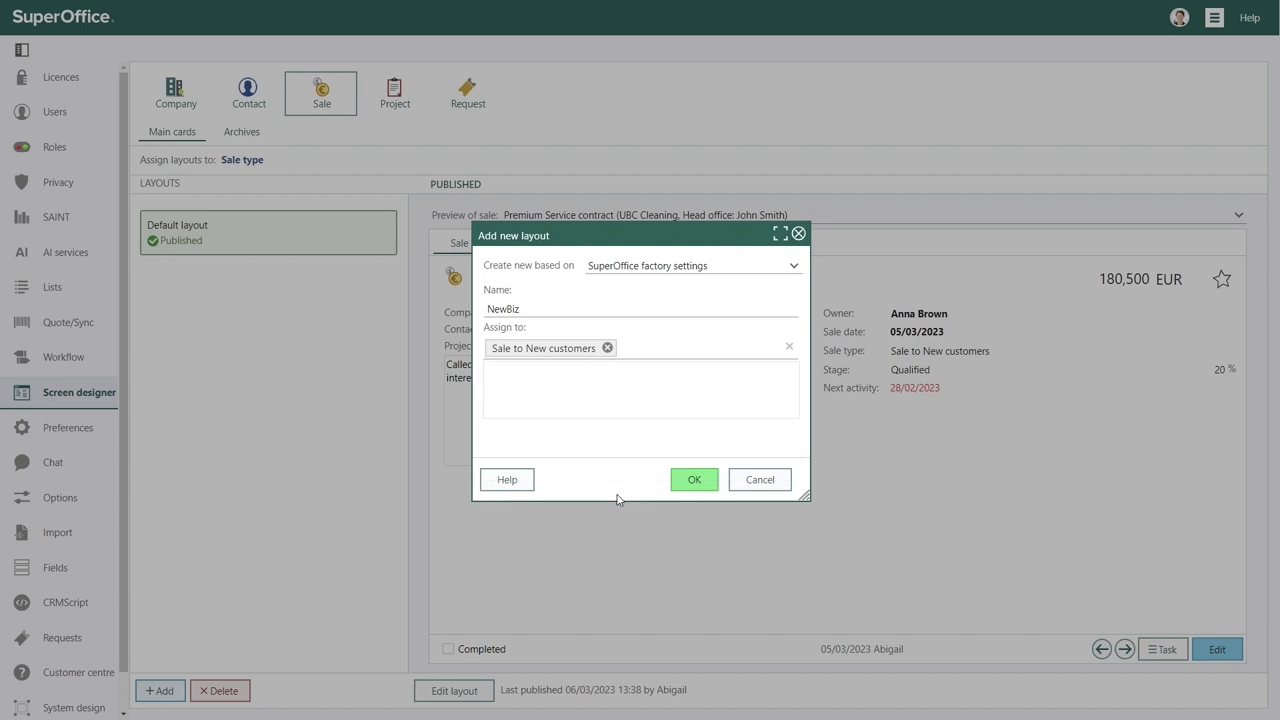
pyautogui.click(693, 480)
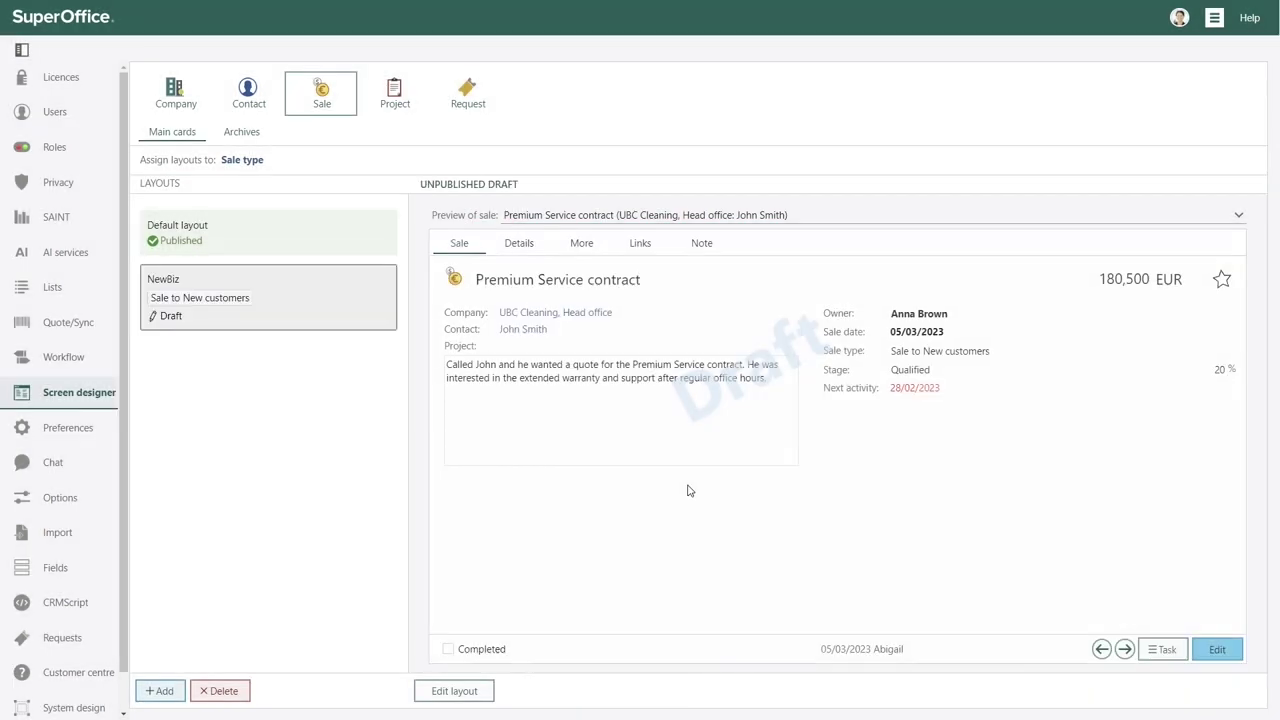
# Step: Open the NewBiz card layout for editing and add a tab titled Close plan
pyautogui.click(472, 694)
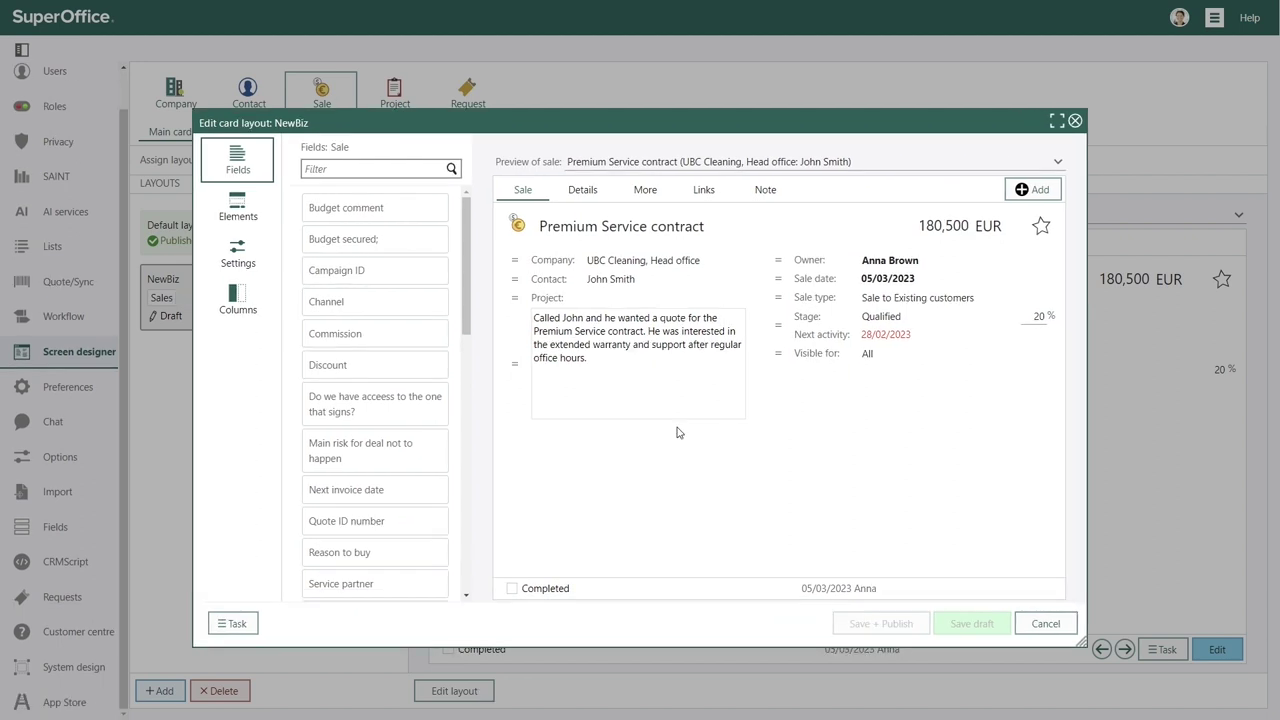
pyautogui.click(1012, 196)
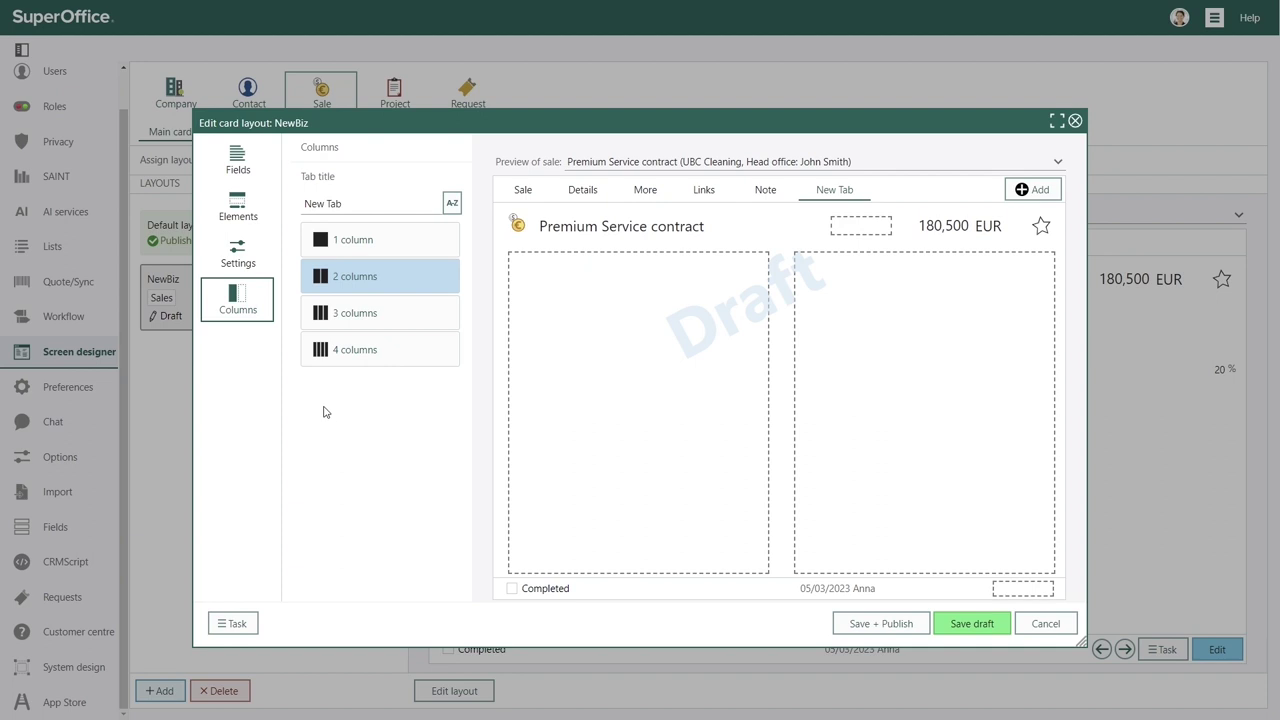
pyautogui.click(314, 204)
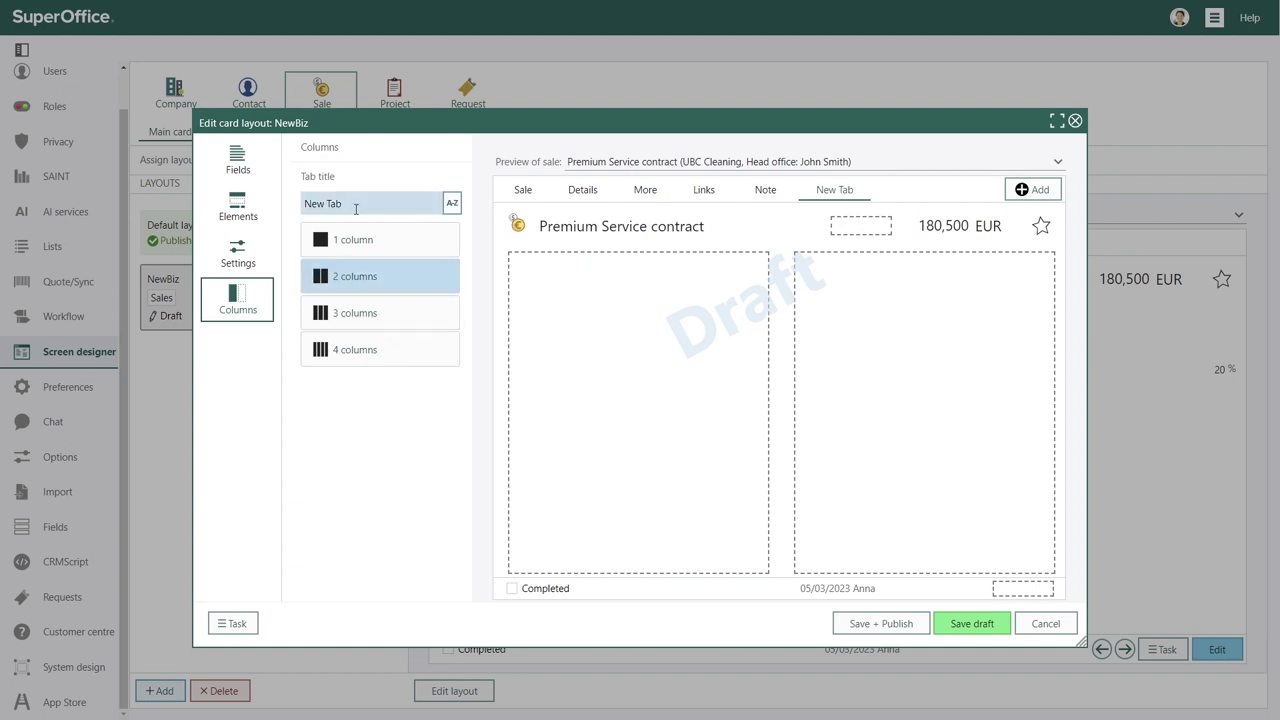
pyautogui.write('Close plan')
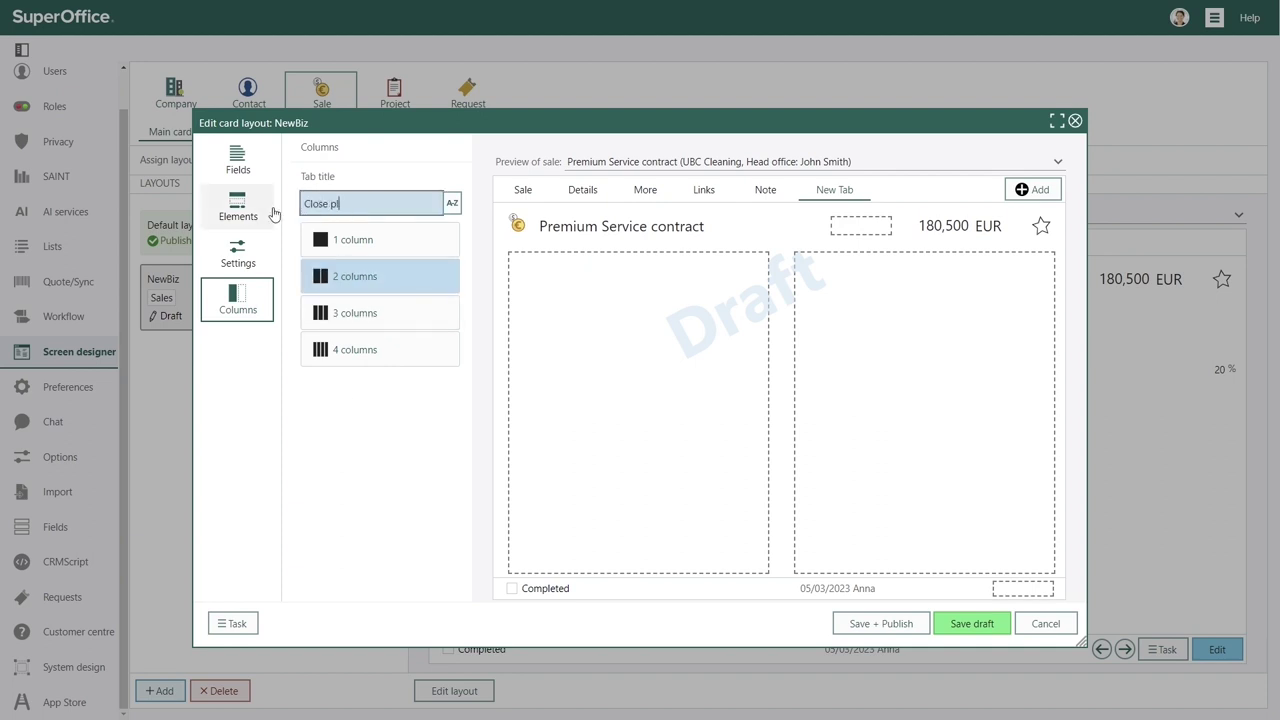
# Step: Add a grid element to the Close plan tab and set it to 2 columns and 6 rows
pyautogui.click(247, 218)
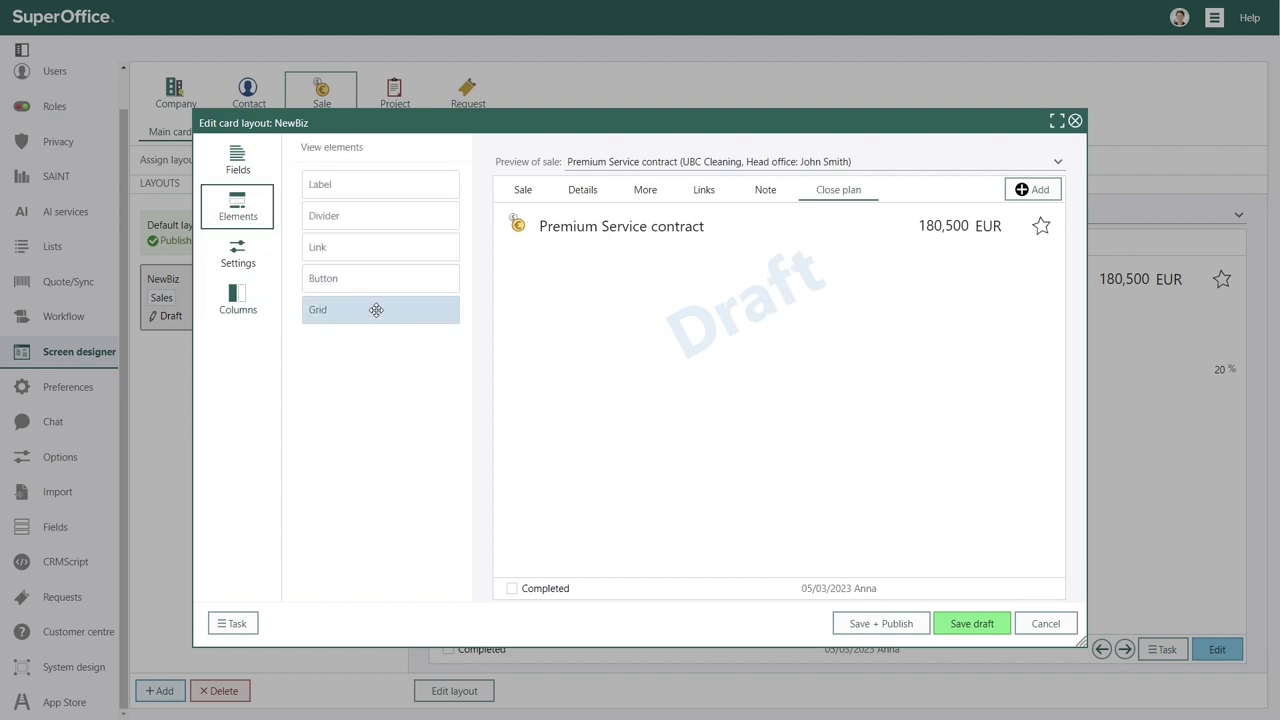
pyautogui.moveTo(400, 309); pyautogui.dragTo(576, 284)
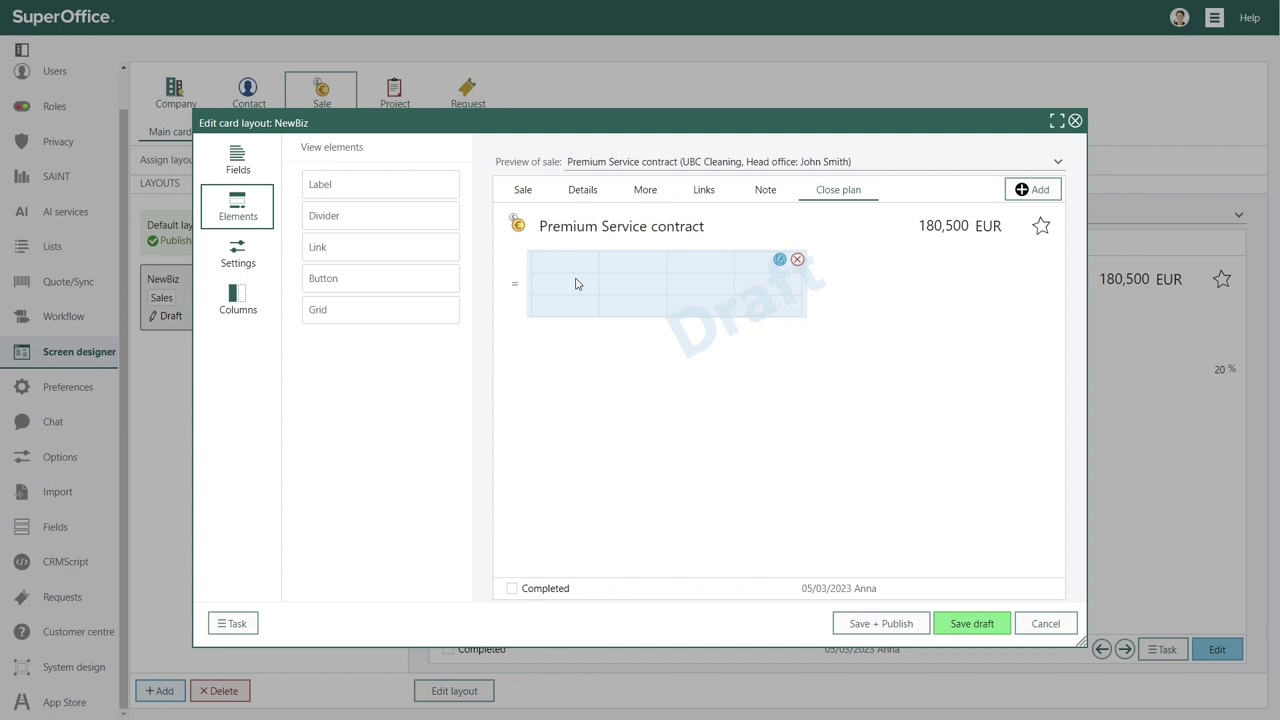
pyautogui.click(696, 271)
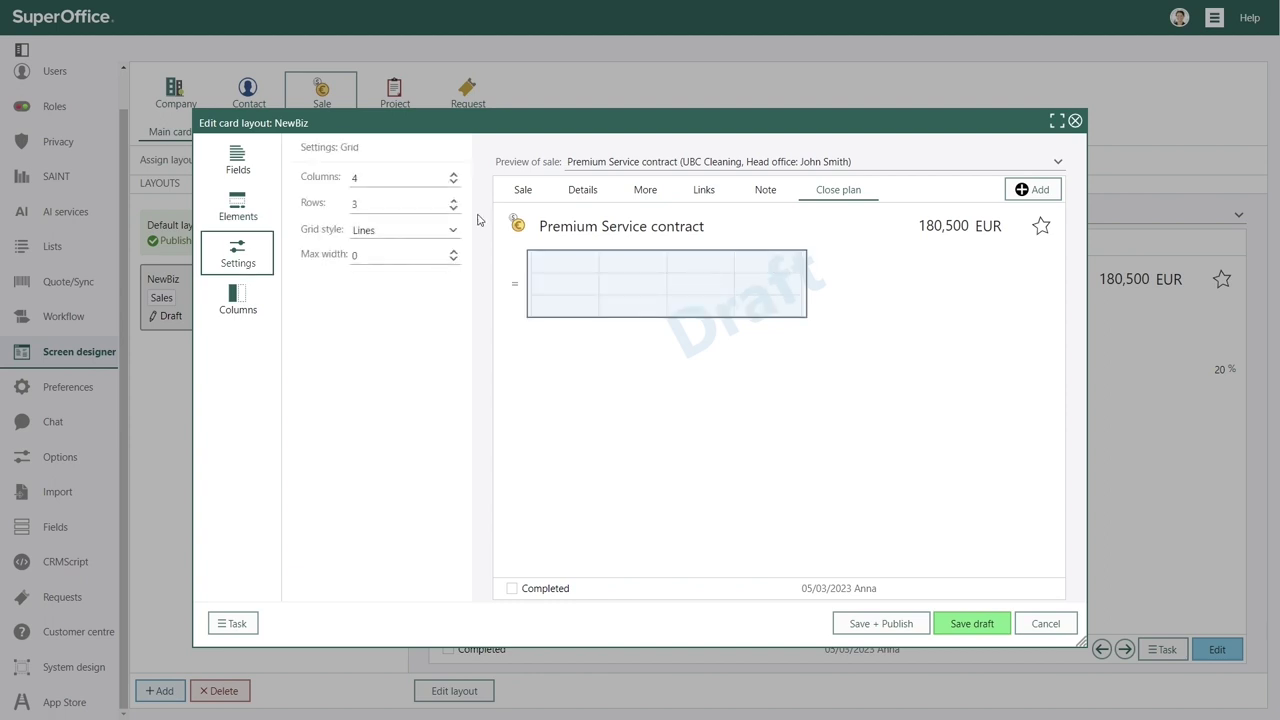
pyautogui.click(397, 177)
pyautogui.press('BackSpace')
pyautogui.write('2')
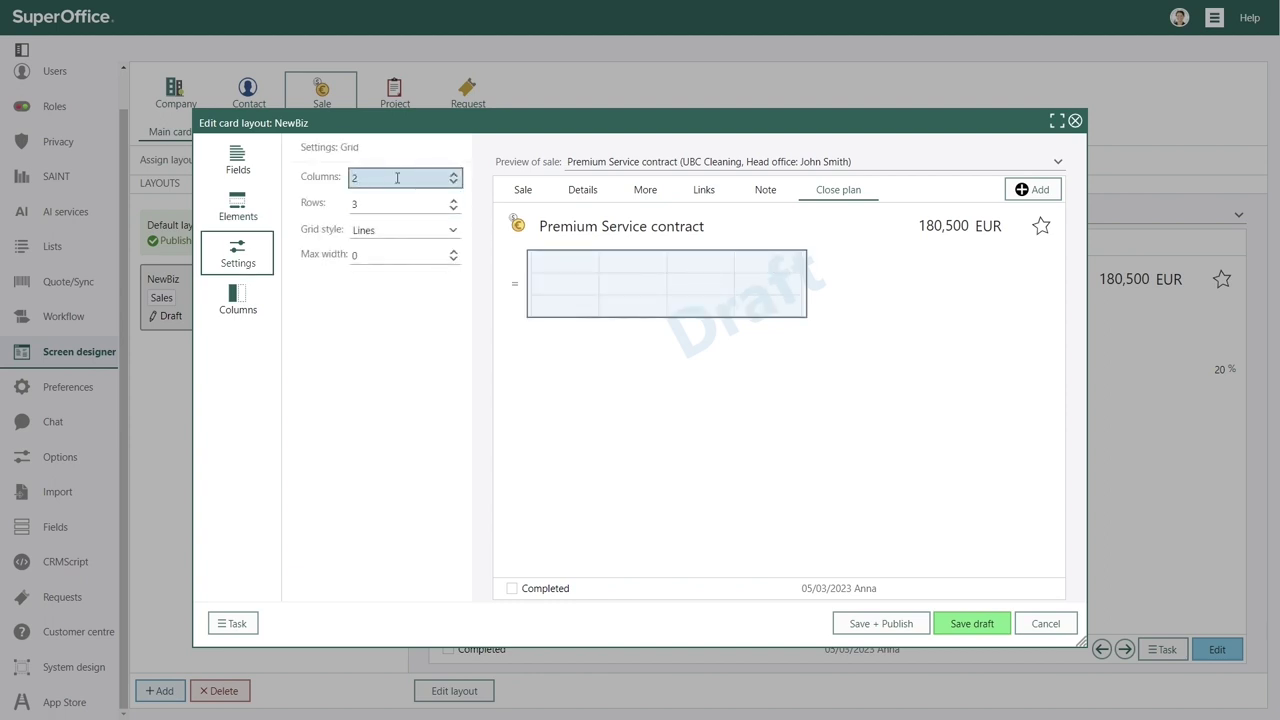
pyautogui.press('Tab')
pyautogui.write('6')
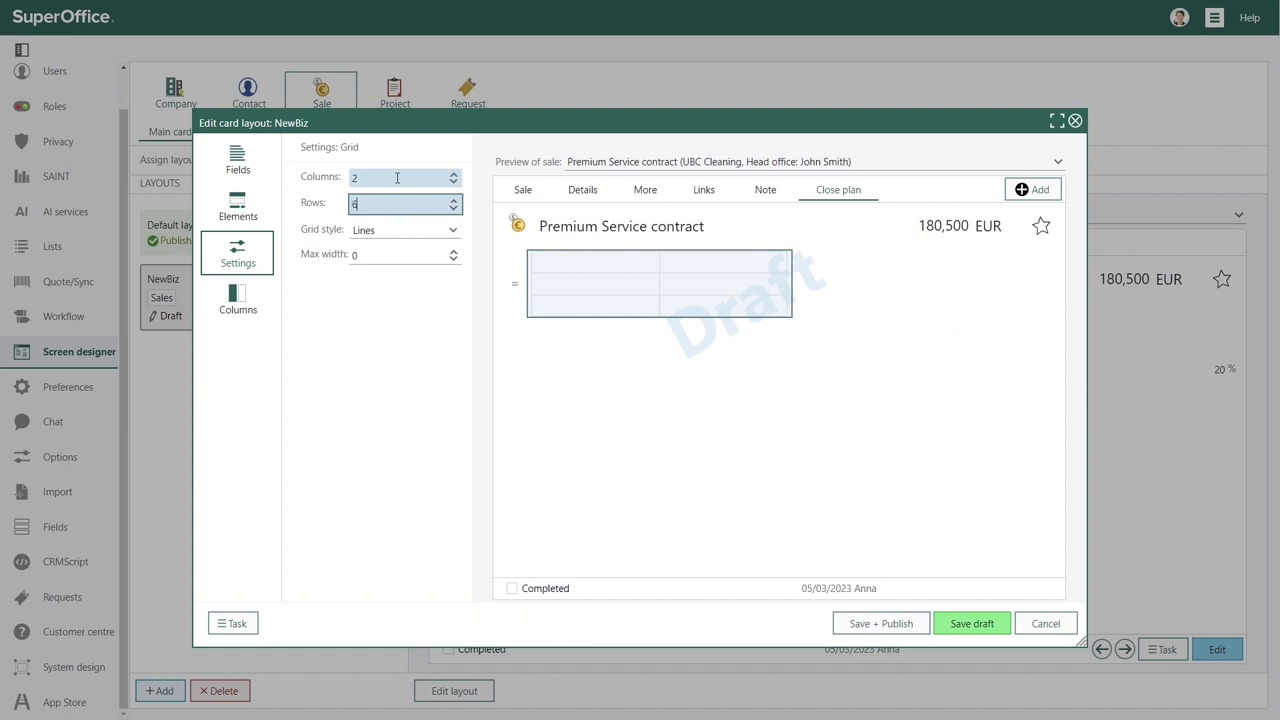
pyautogui.press('Tab')
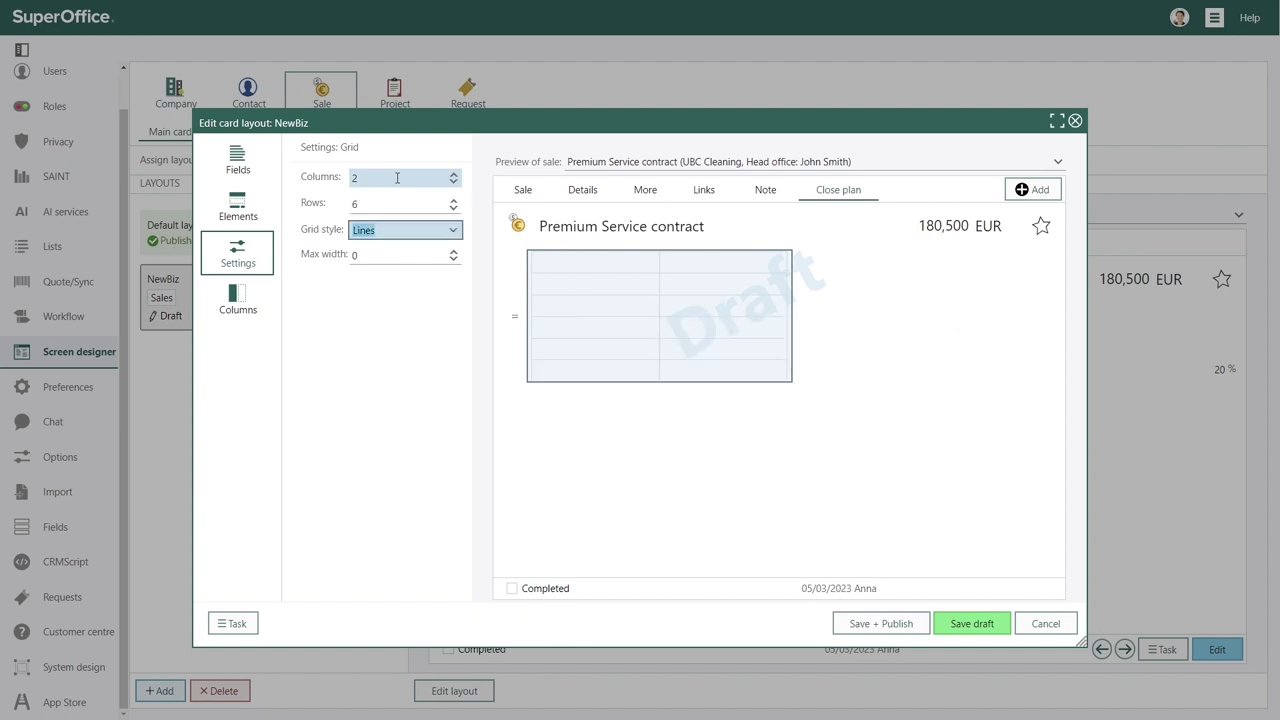
# Step: Place the Reason to buy, Main risk for deal not to happen, Budget secured and Budget comment fields in the grid's first four rows
pyautogui.click(752, 278)
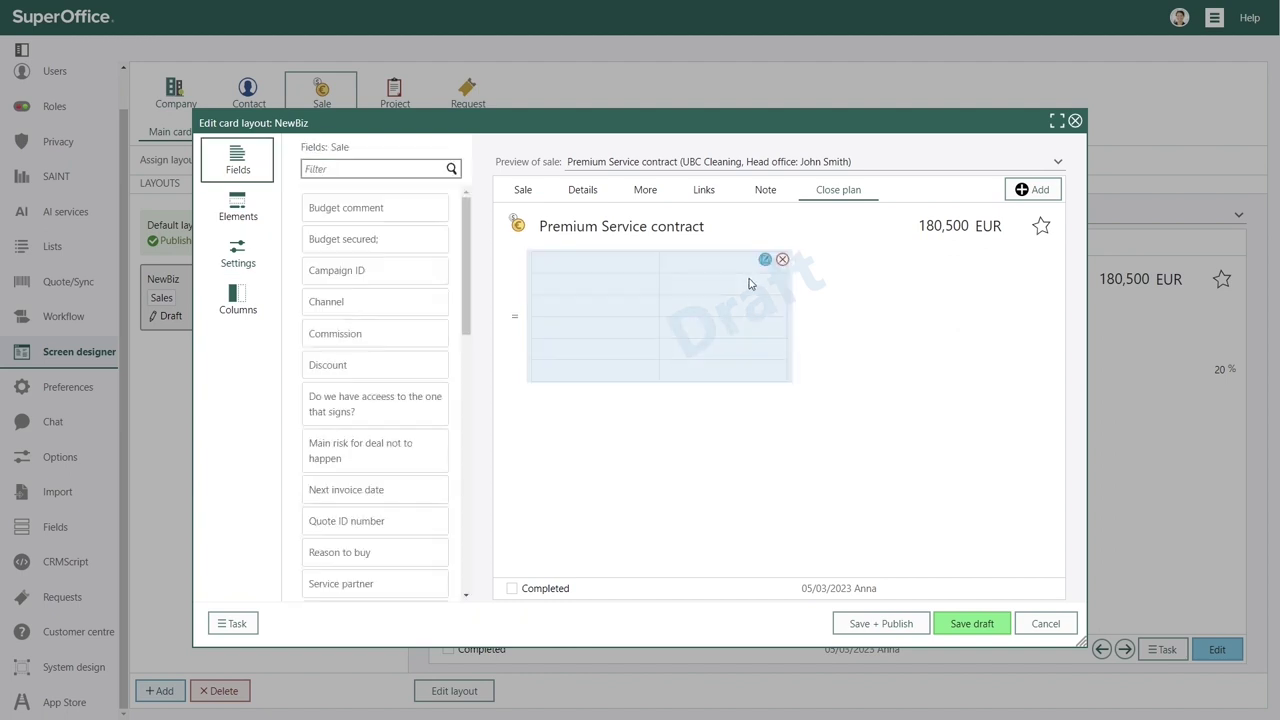
pyautogui.click(766, 262)
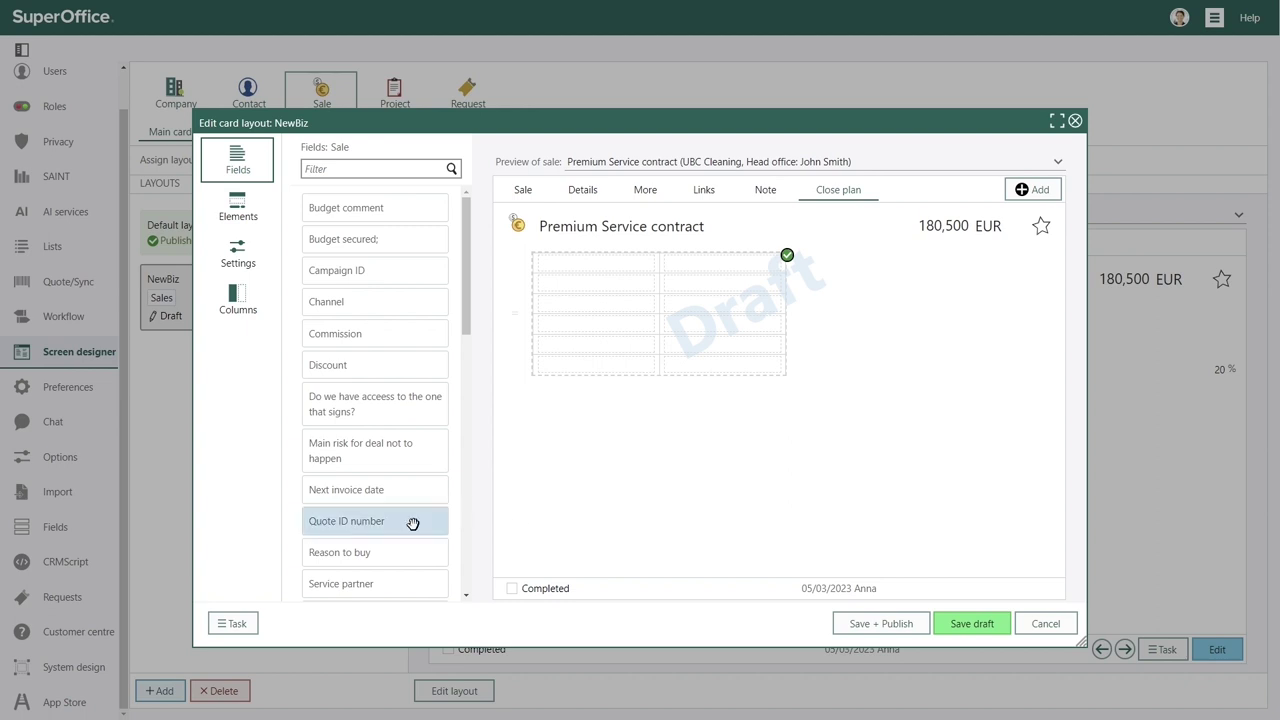
pyautogui.moveTo(380, 552); pyautogui.dragTo(612, 264)
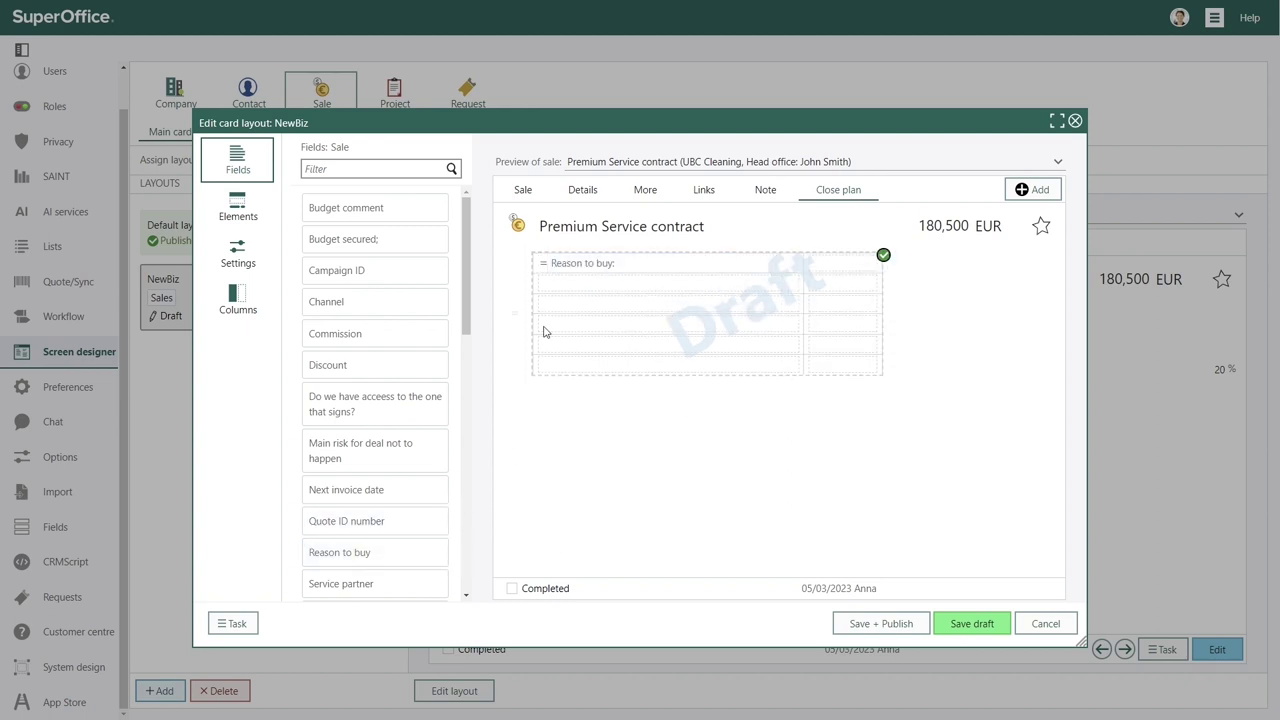
pyautogui.moveTo(347, 450); pyautogui.dragTo(603, 283)
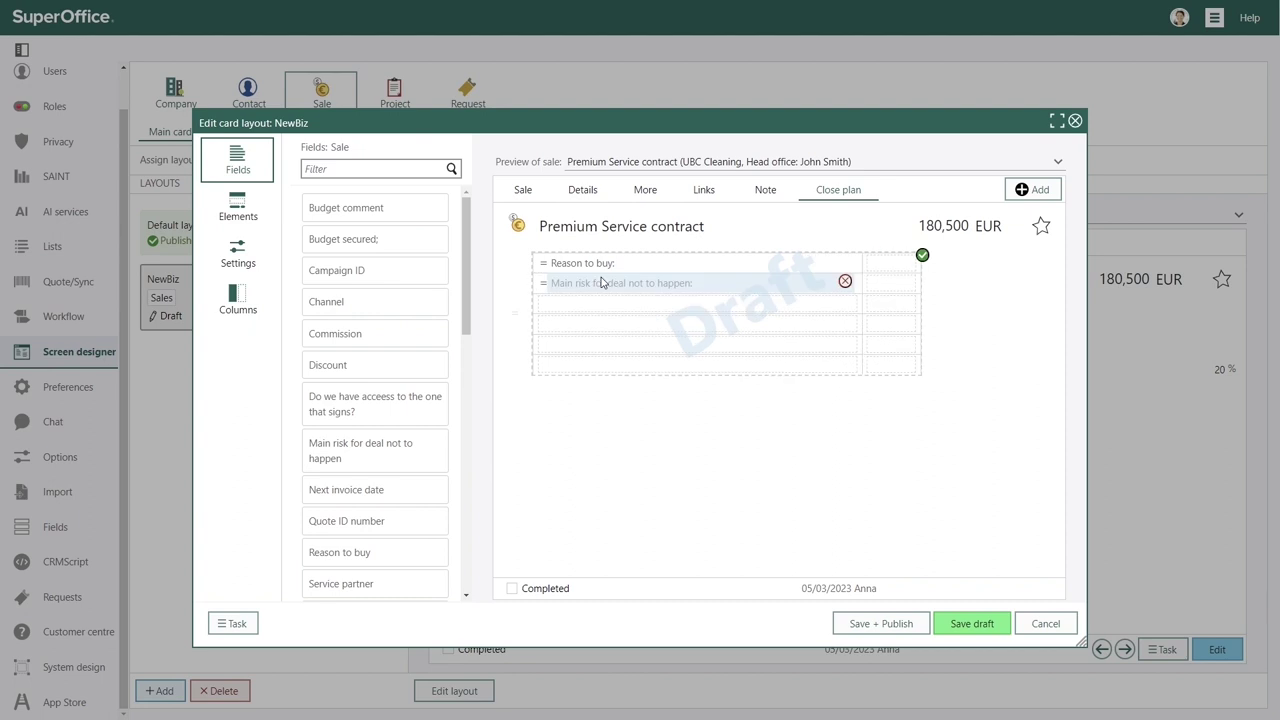
pyautogui.moveTo(402, 247); pyautogui.dragTo(565, 313)
pyautogui.moveTo(403, 212); pyautogui.dragTo(577, 324)
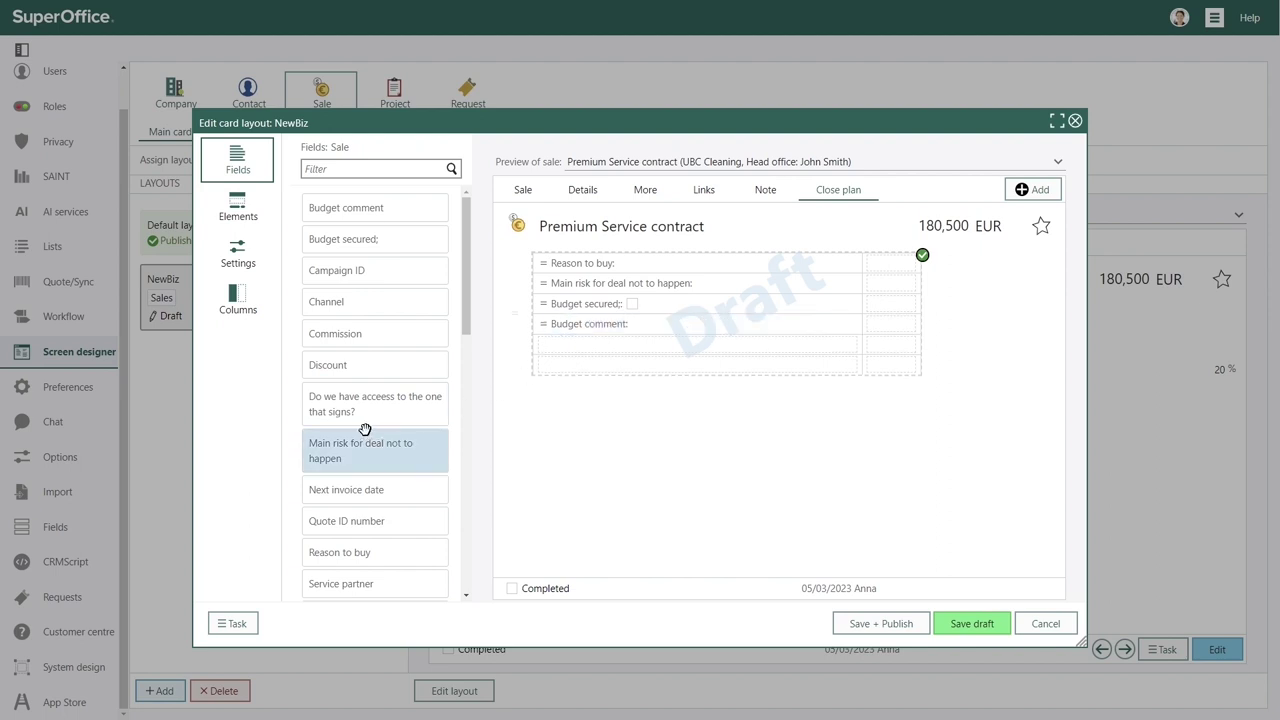
# Step: Fill the remaining rows with Do we have acceess to the one that signs? and Who will sign from the customer side?, and publish the layout
pyautogui.moveTo(372, 410); pyautogui.dragTo(588, 346)
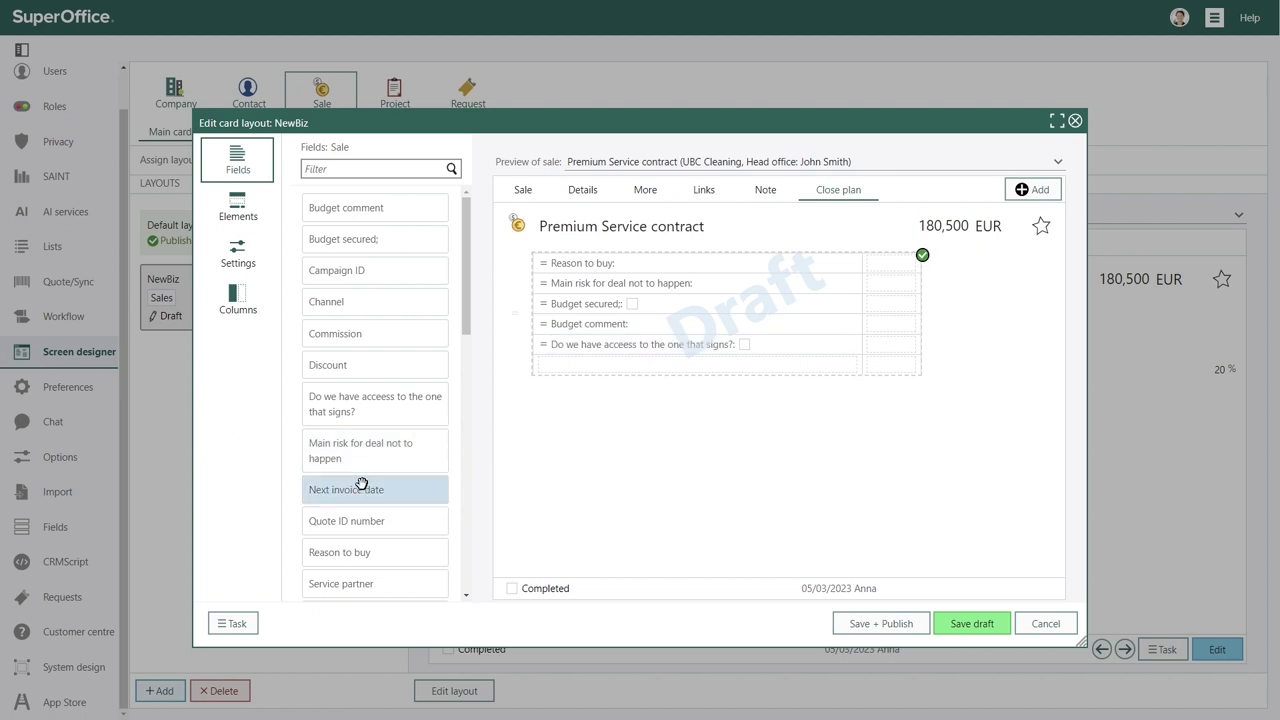
pyautogui.scroll(-3, 366, 490)
pyautogui.moveTo(362, 533); pyautogui.dragTo(603, 366)
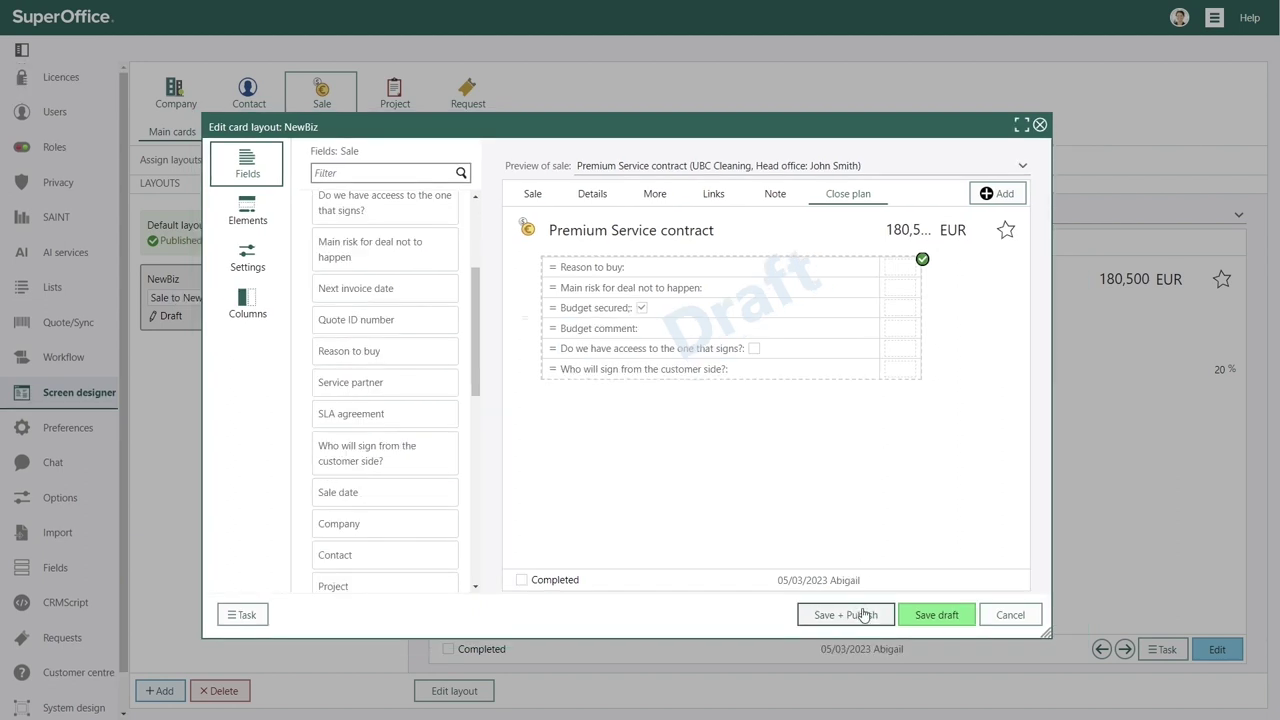
pyautogui.click(864, 614)
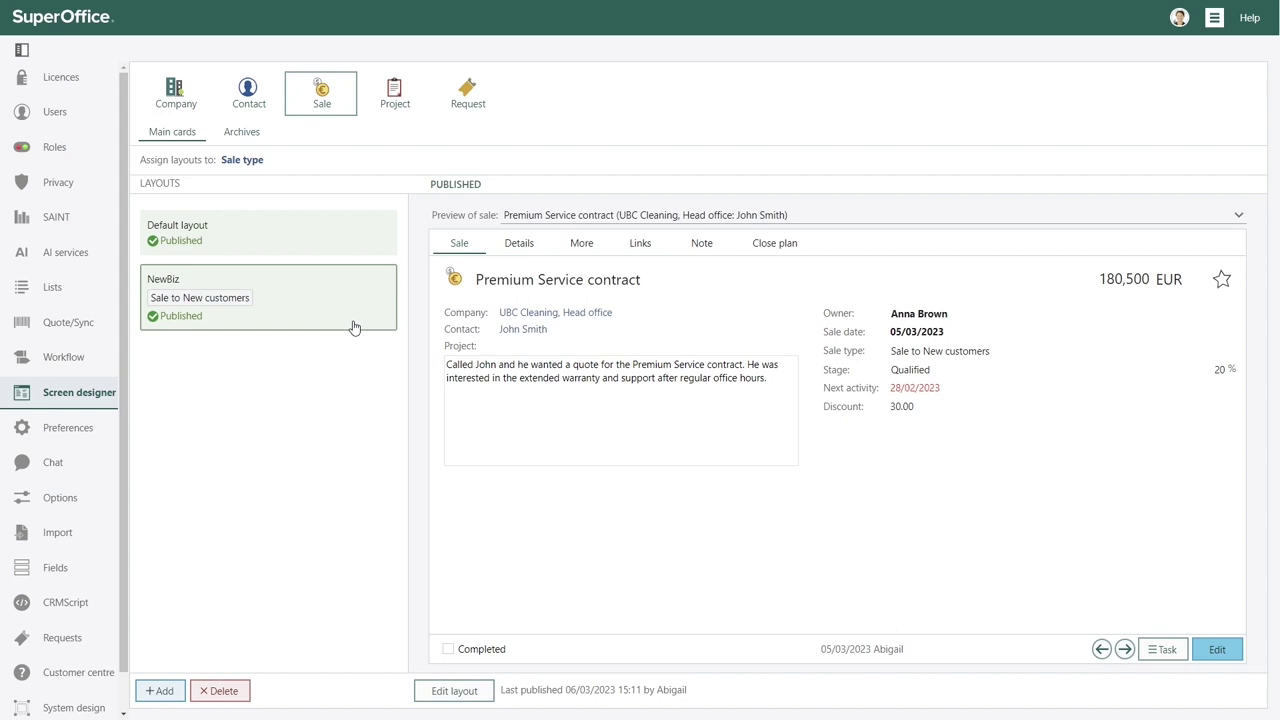
pyautogui.click(781, 249)
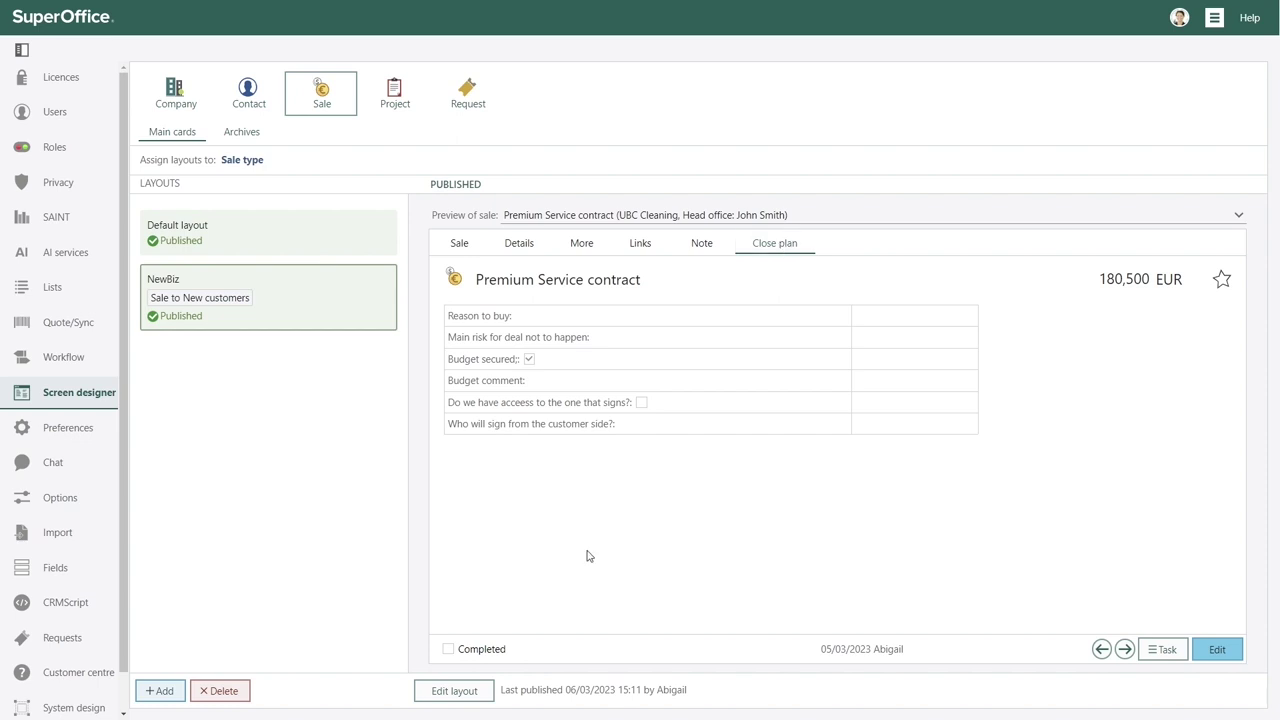
# Step: Open the CRMScript triggers and examine the trigger types available for a new macro trigger, down to the CRM save events
pyautogui.click(47, 606)
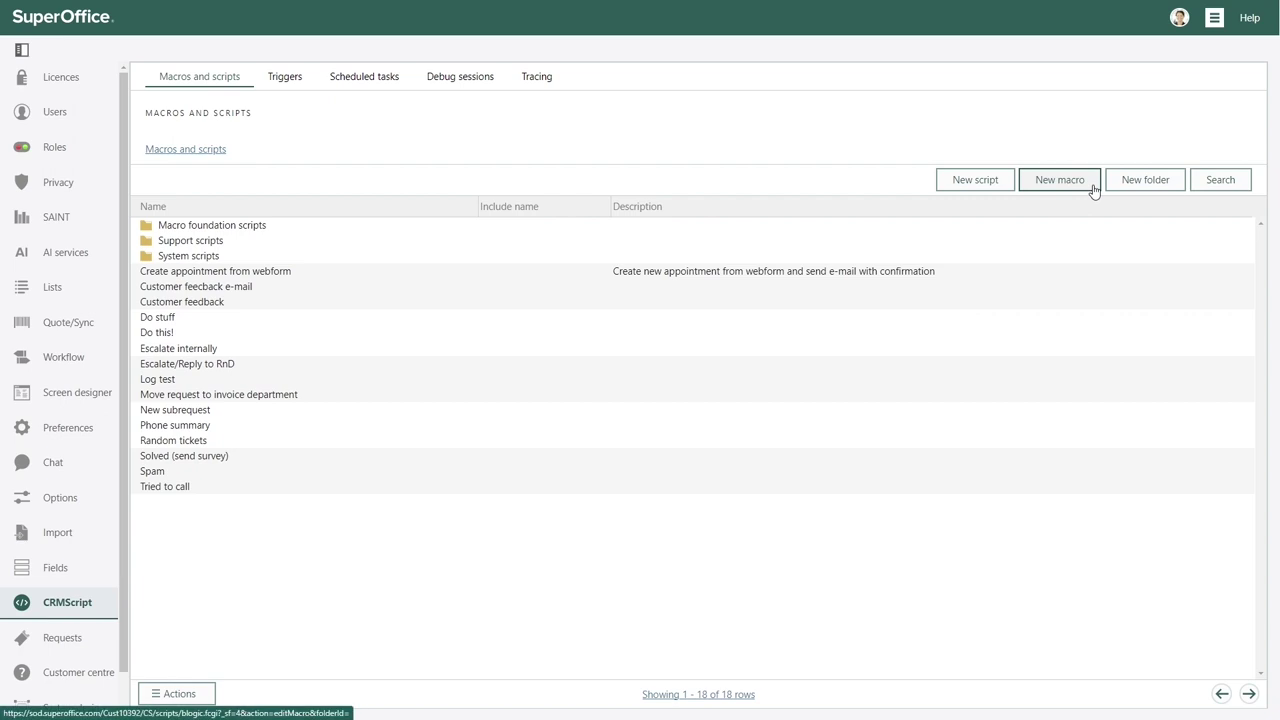
pyautogui.click(298, 86)
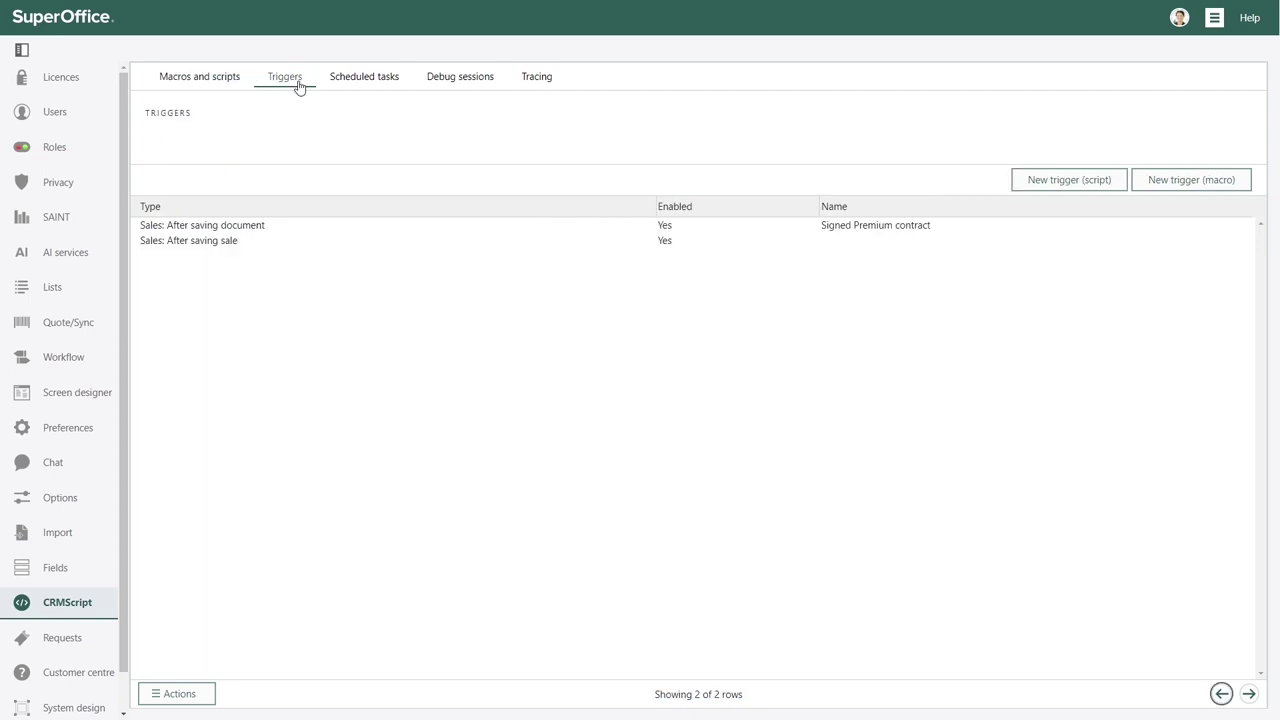
pyautogui.click(1163, 192)
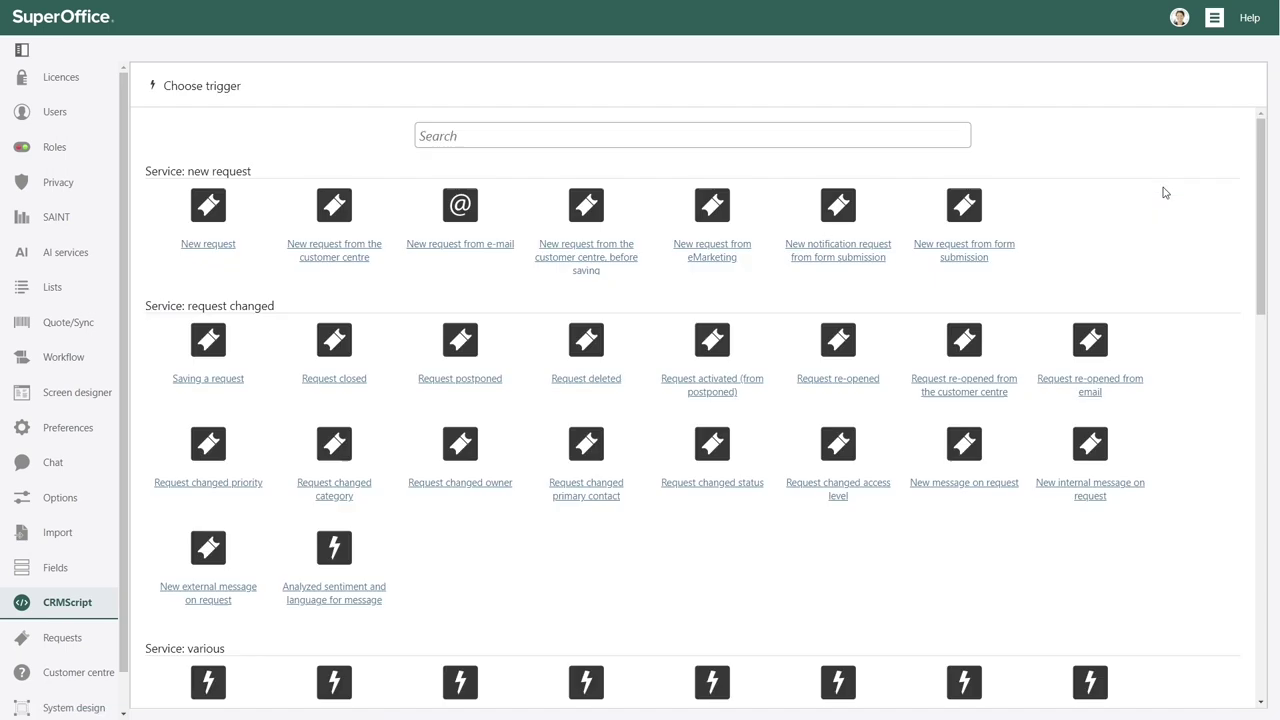
pyautogui.scroll(-4, 1163, 192)
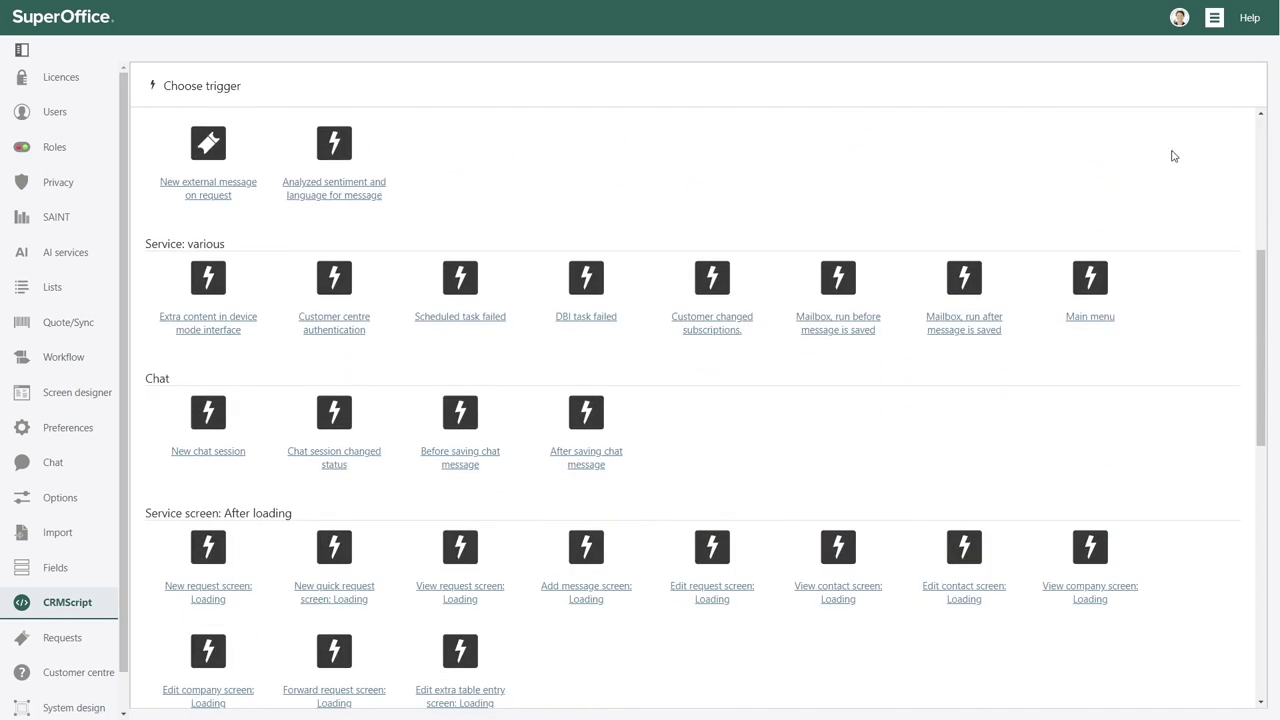
pyautogui.scroll(-2, 1178, 135)
pyautogui.scroll(-2, 1178, 135)
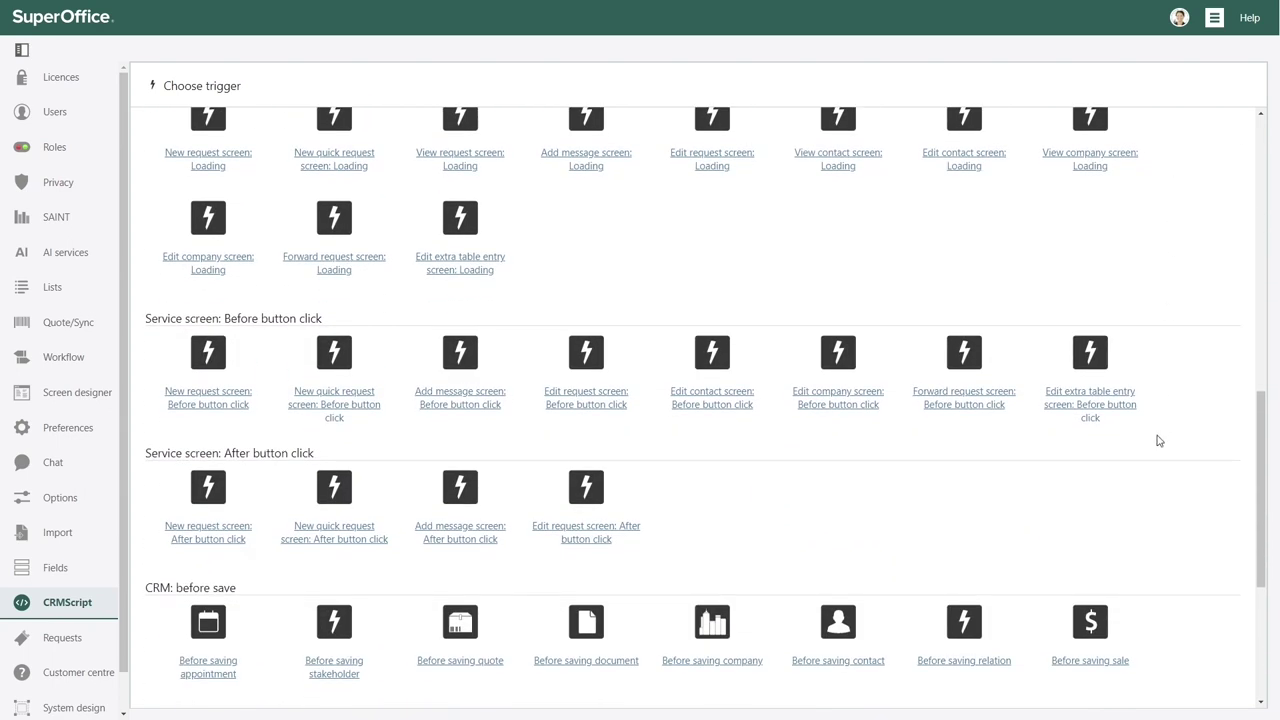
pyautogui.scroll(-2, 1160, 428)
pyautogui.scroll(-2, 1160, 428)
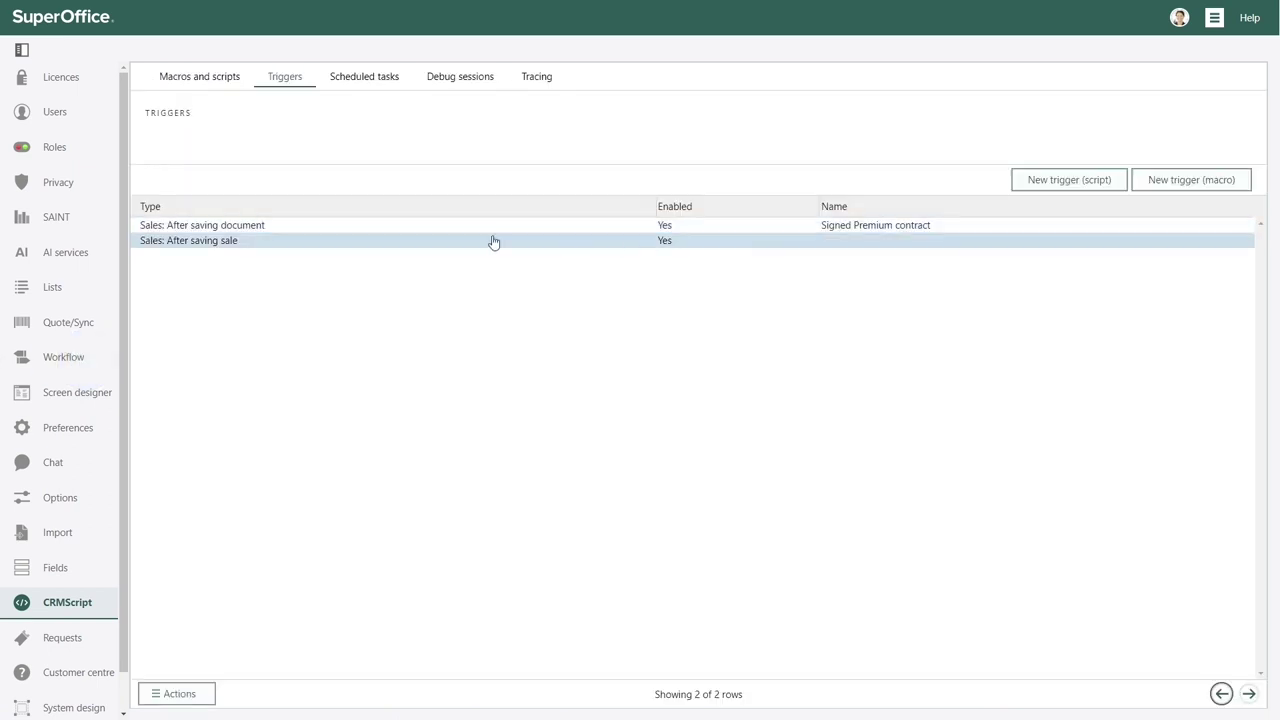
# Step: Open the Signed Premium contract trigger and examine its Change a company and Create a new appointment in S&M actions
pyautogui.click(425, 233)
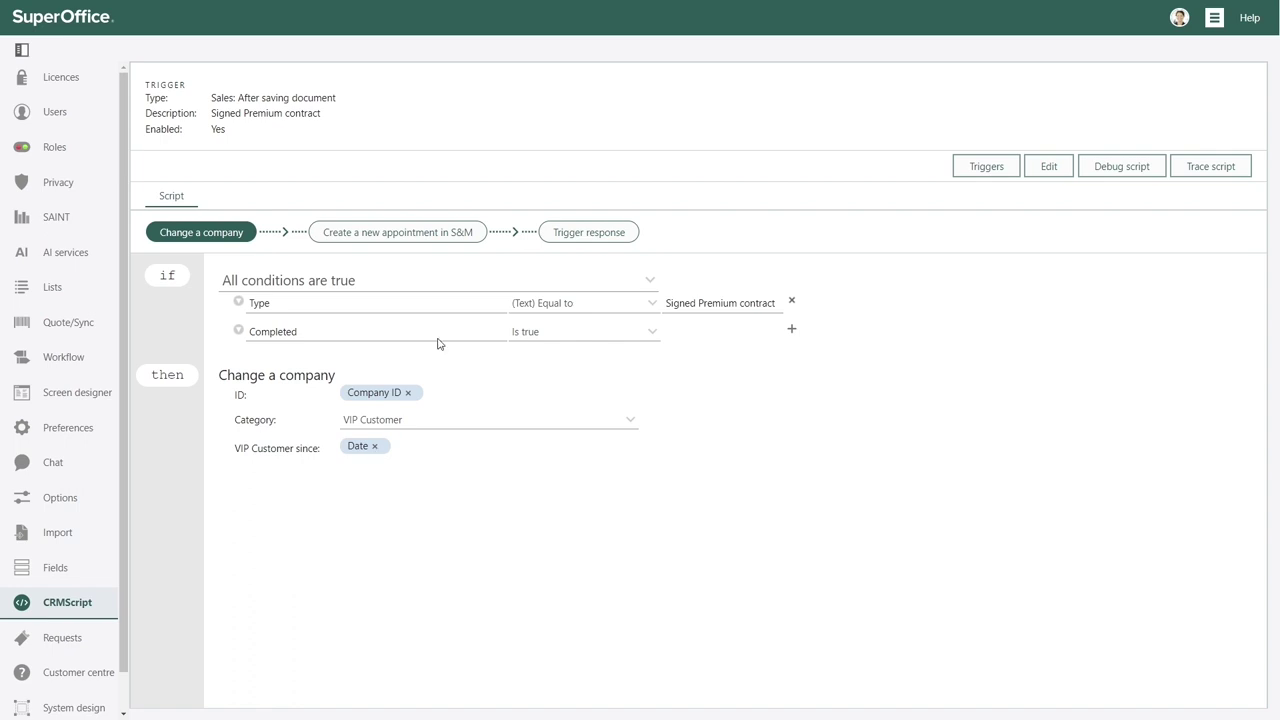
pyautogui.click(414, 232)
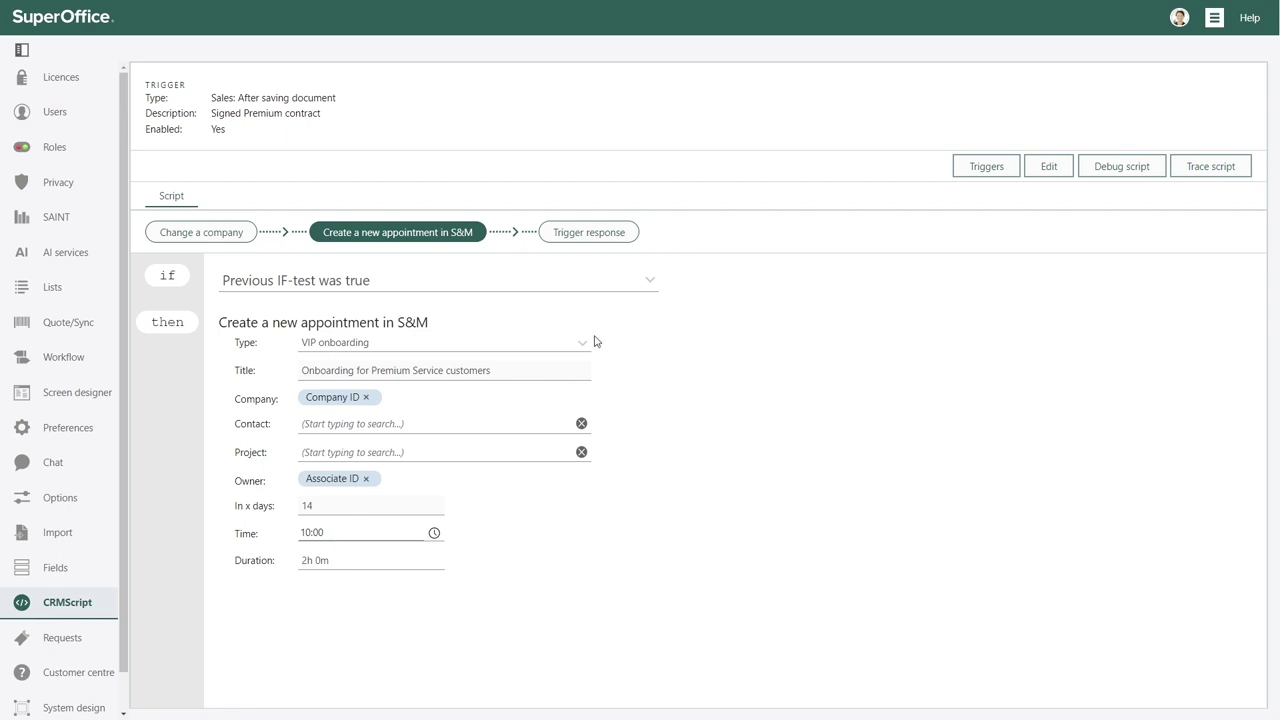
# Step: Examine the Signed Premium contract trigger's response settings and the action types available for a new action, and save the trigger
pyautogui.click(603, 230)
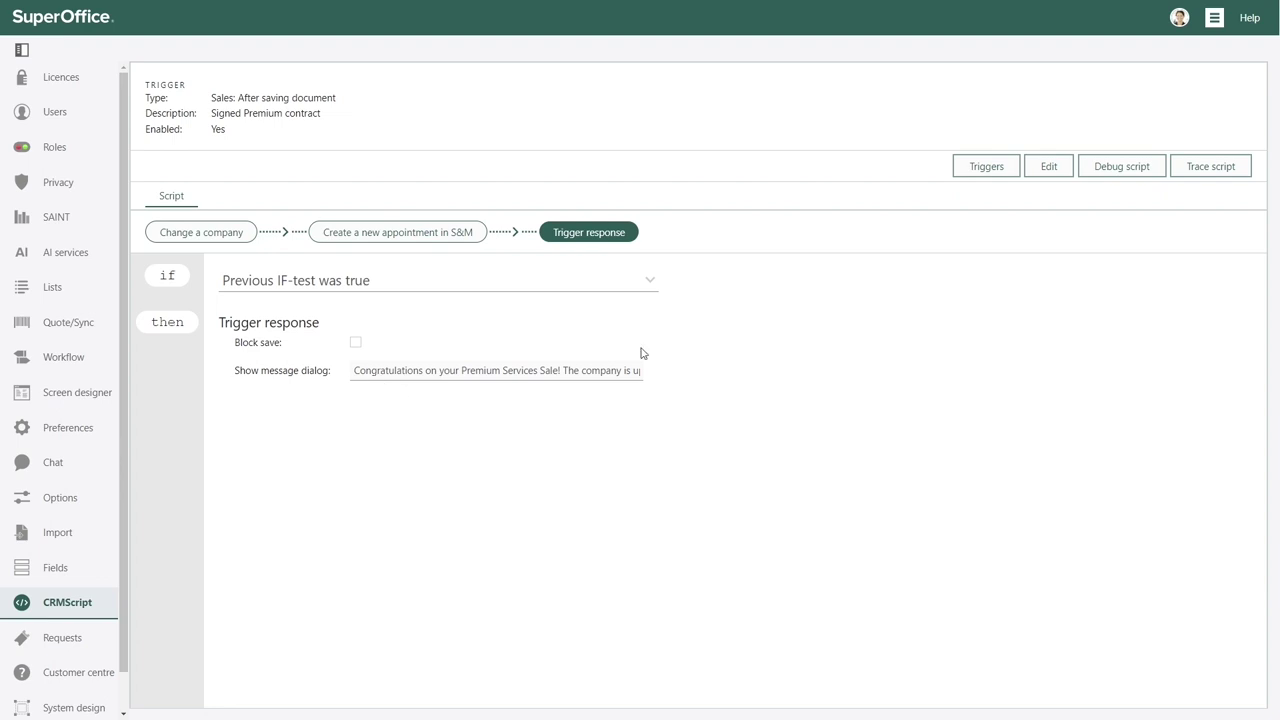
pyautogui.click(1059, 176)
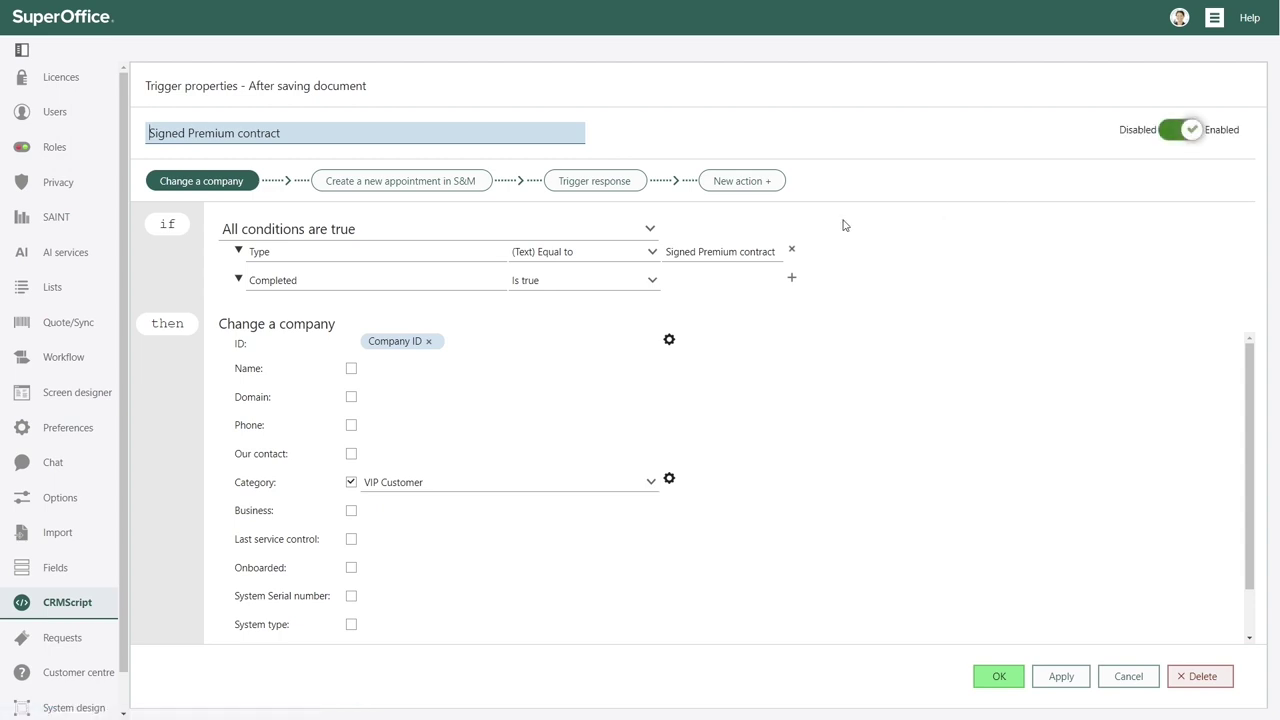
pyautogui.click(765, 182)
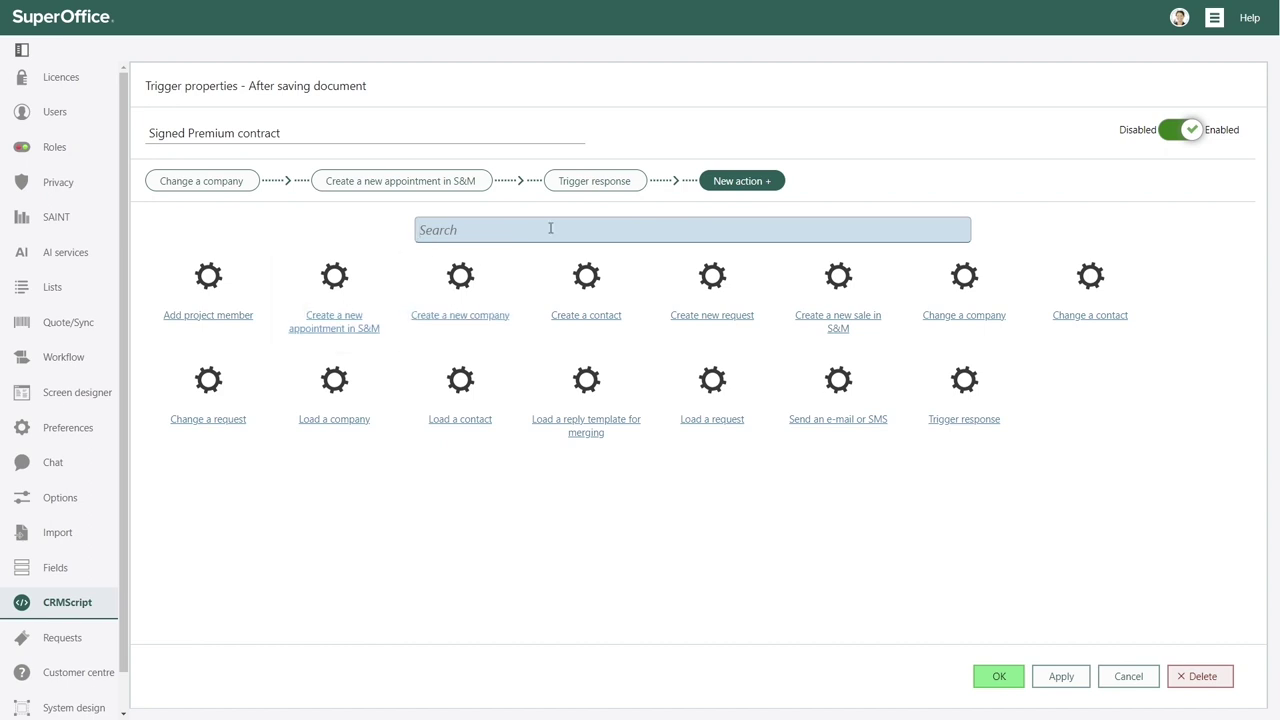
pyautogui.click(999, 678)
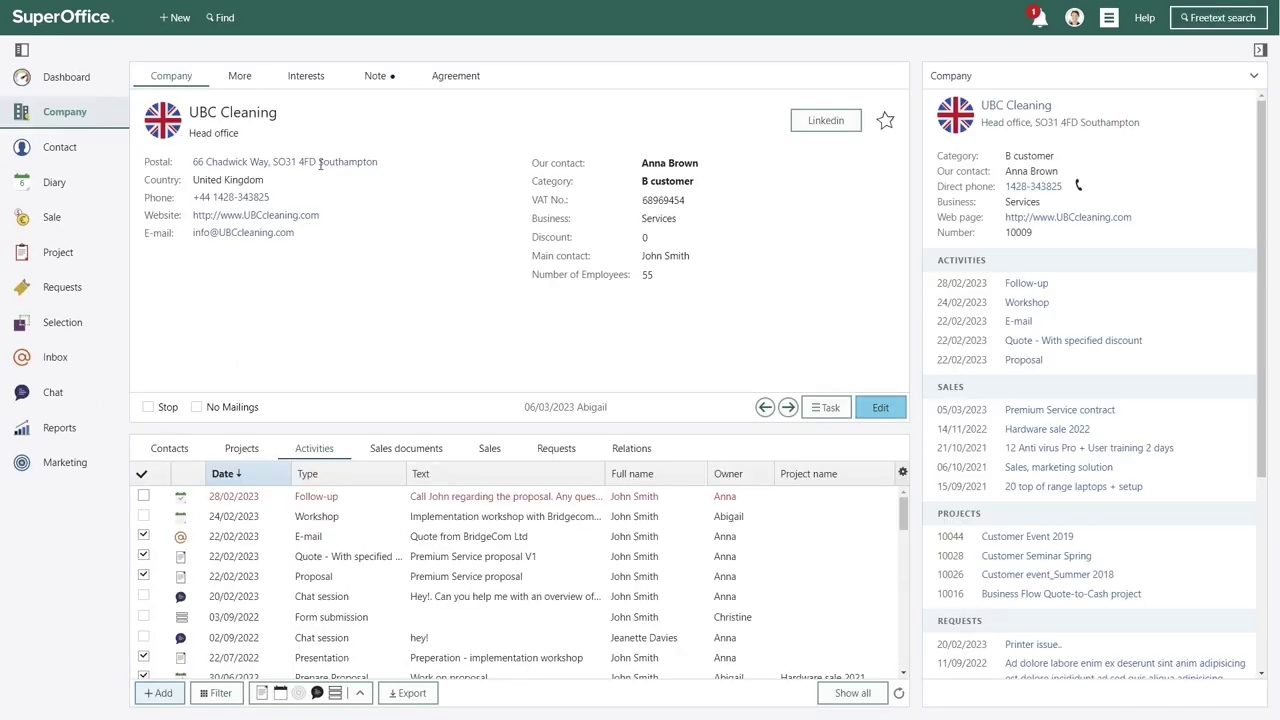
# Step: Review UBC Cleaning's additional company fields and open its Premium Service contract sale
pyautogui.click(240, 80)
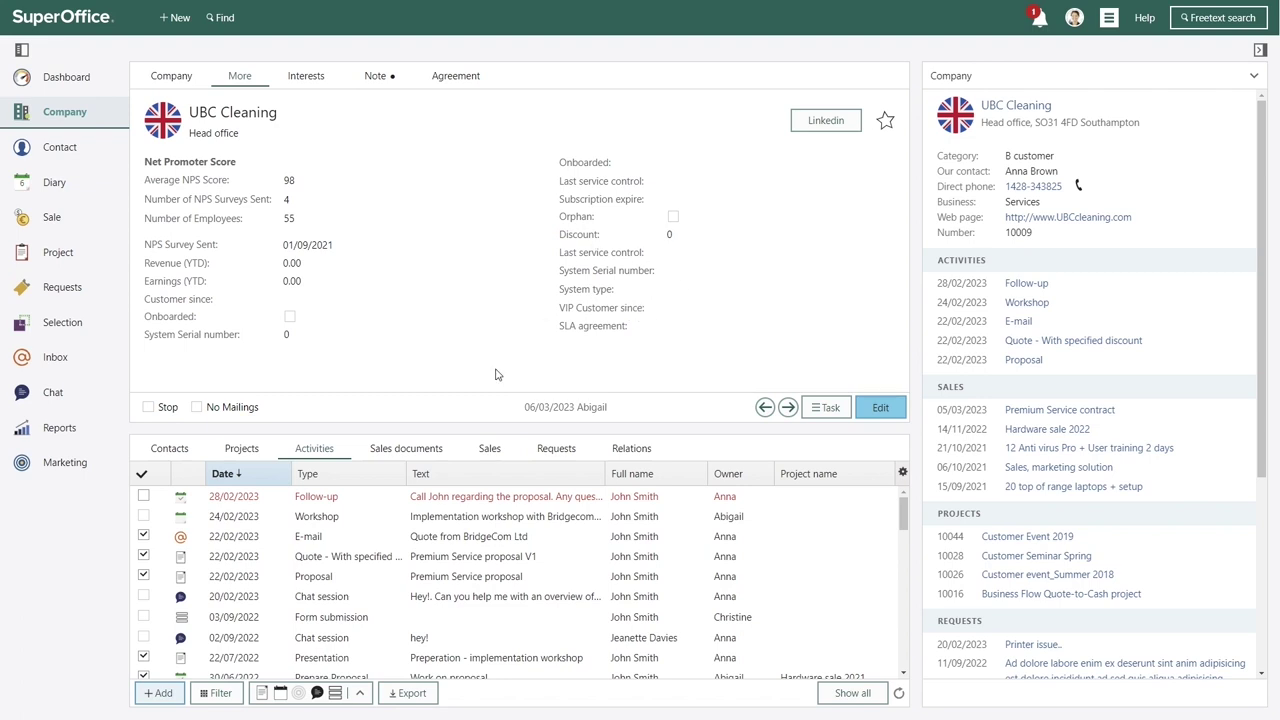
pyautogui.click(425, 451)
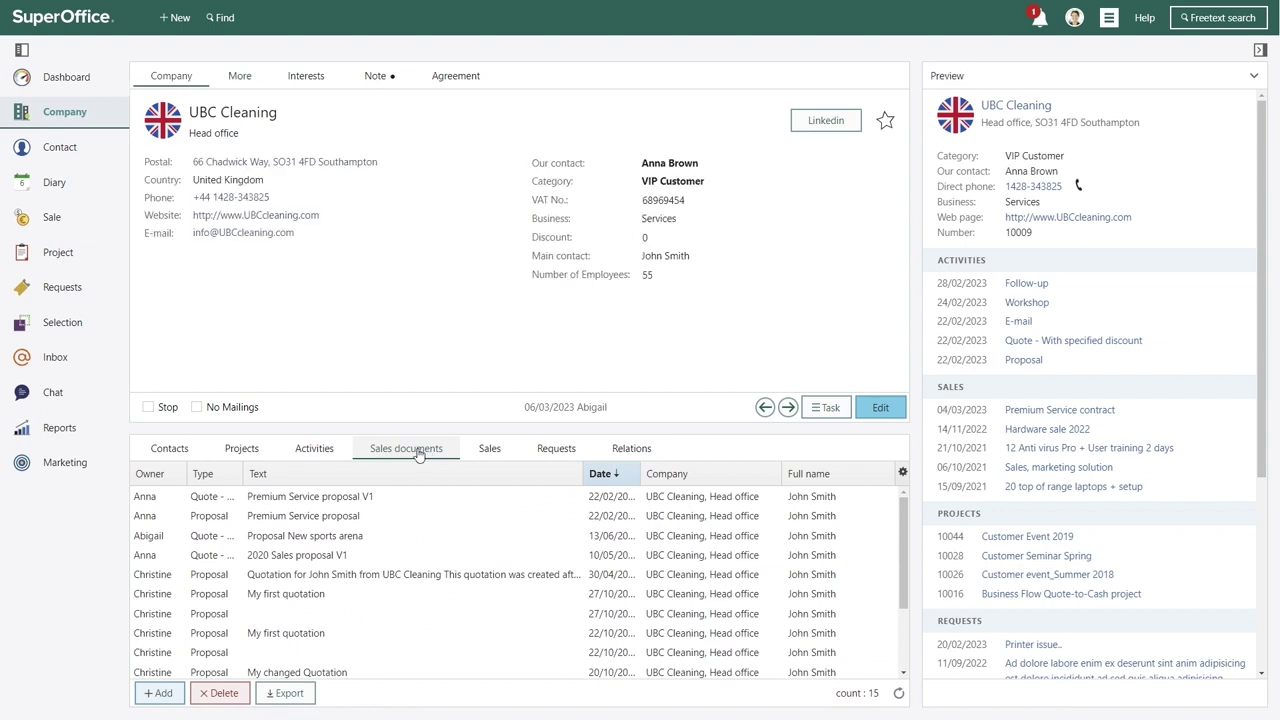
pyautogui.click(482, 455)
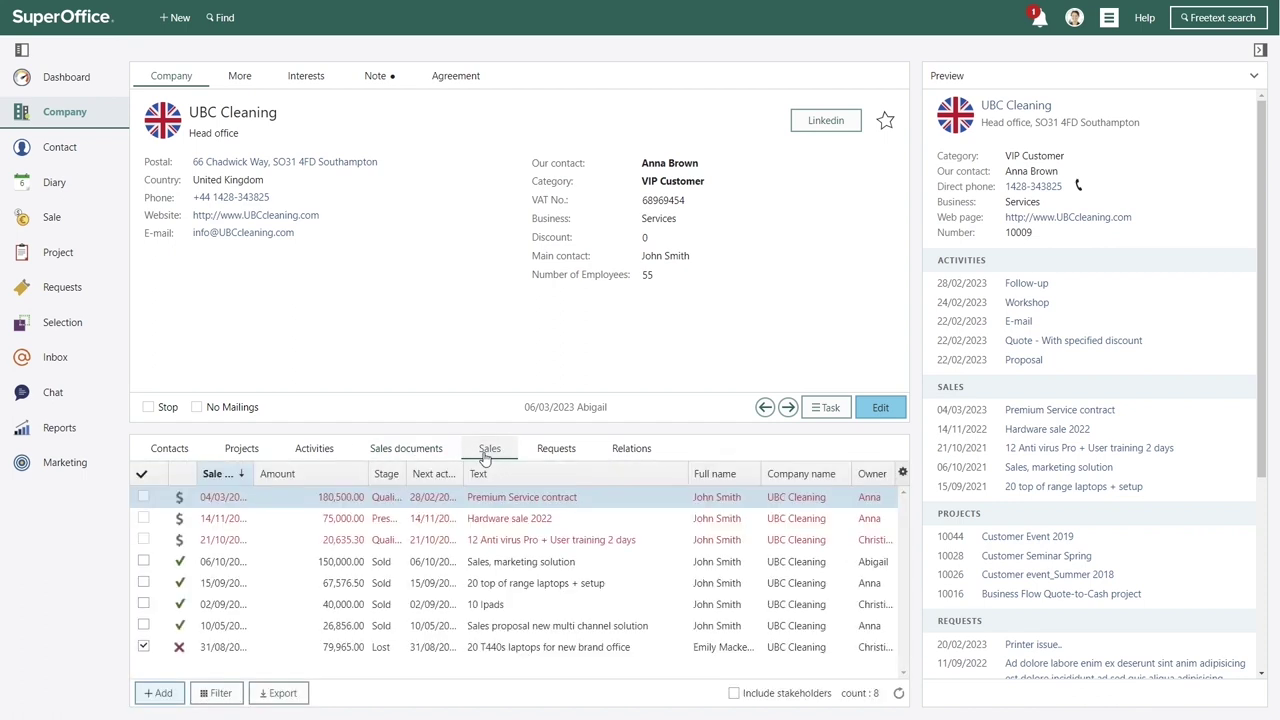
pyautogui.click(455, 500)
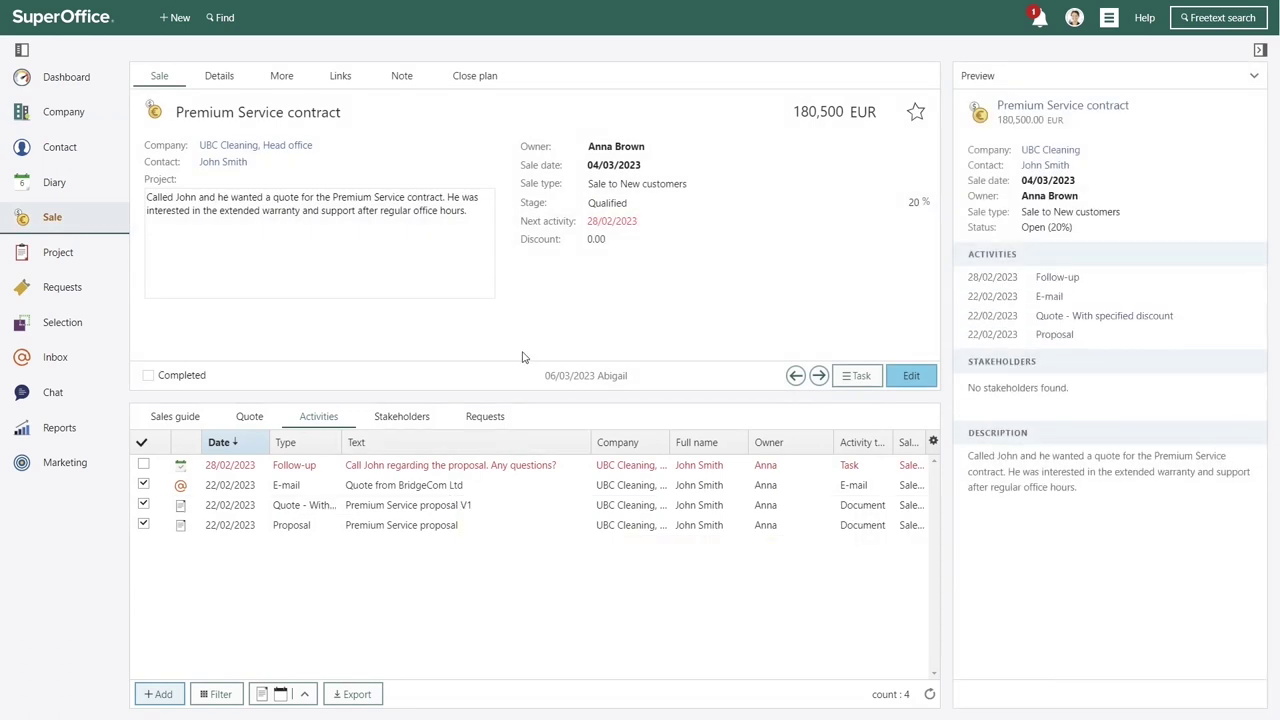
# Step: Set the discount of the Premium Service contract sale to 30
pyautogui.click(906, 378)
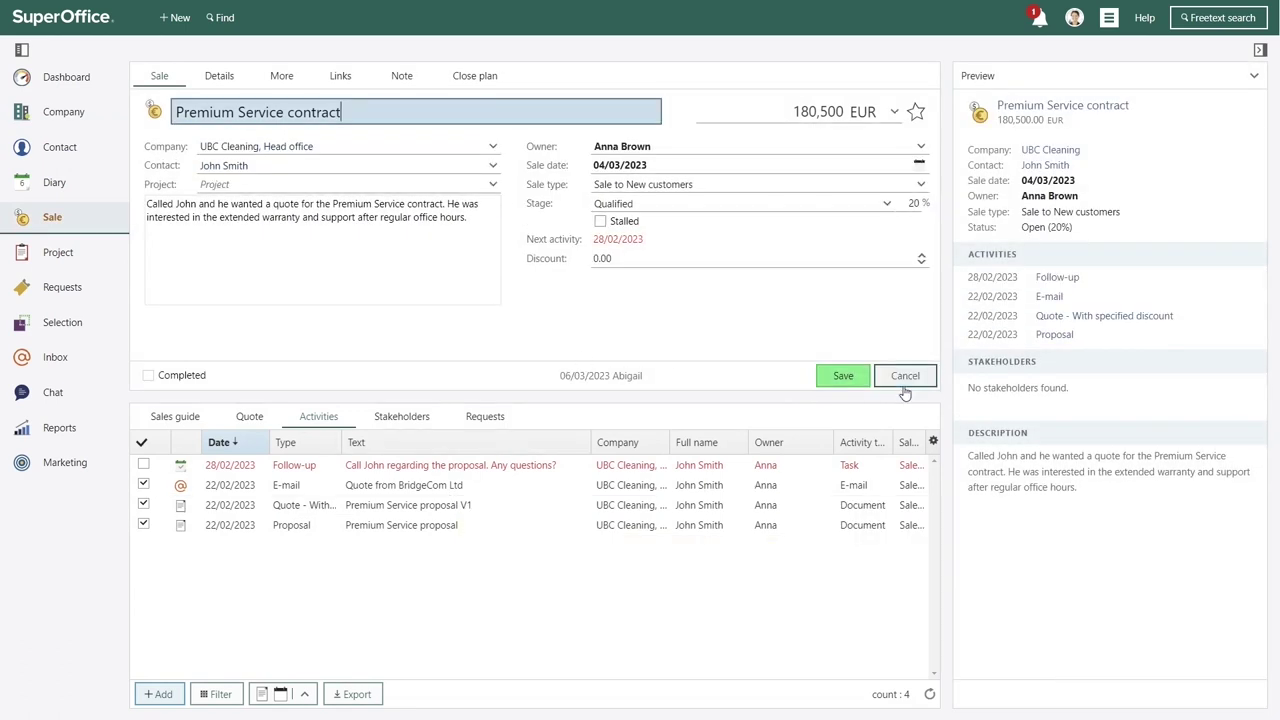
pyautogui.click(632, 260)
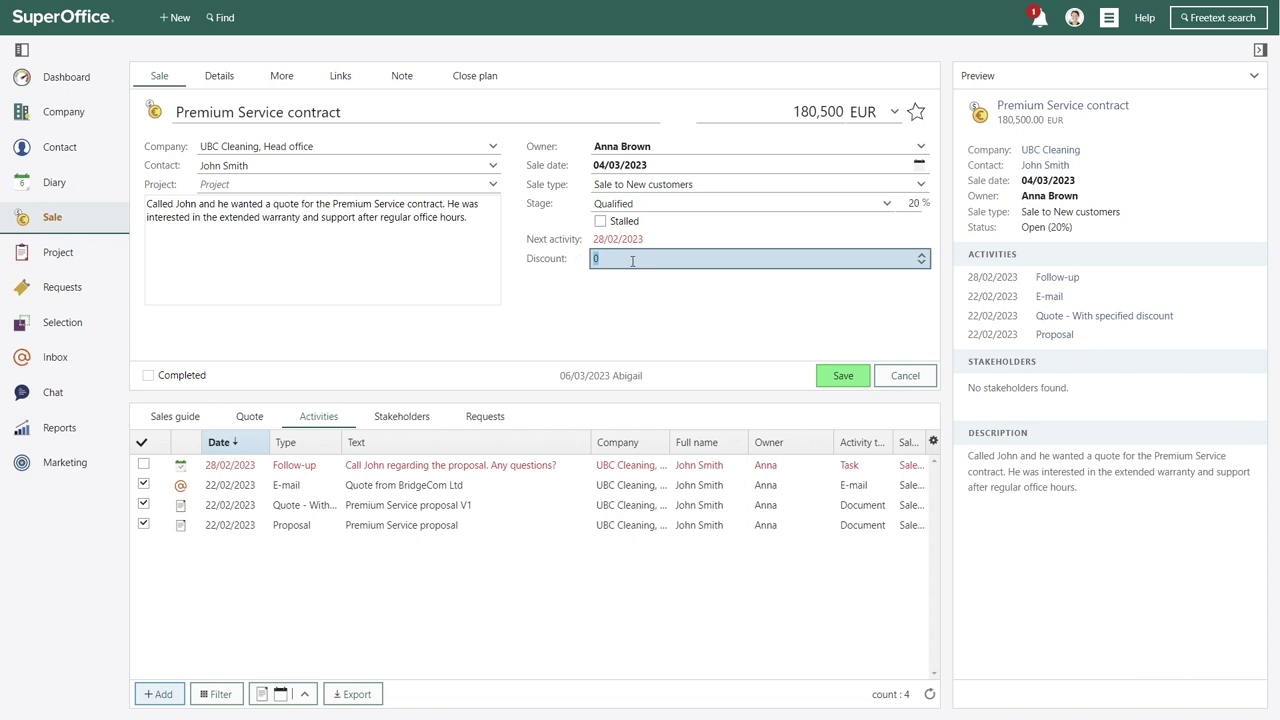
pyautogui.write('30')
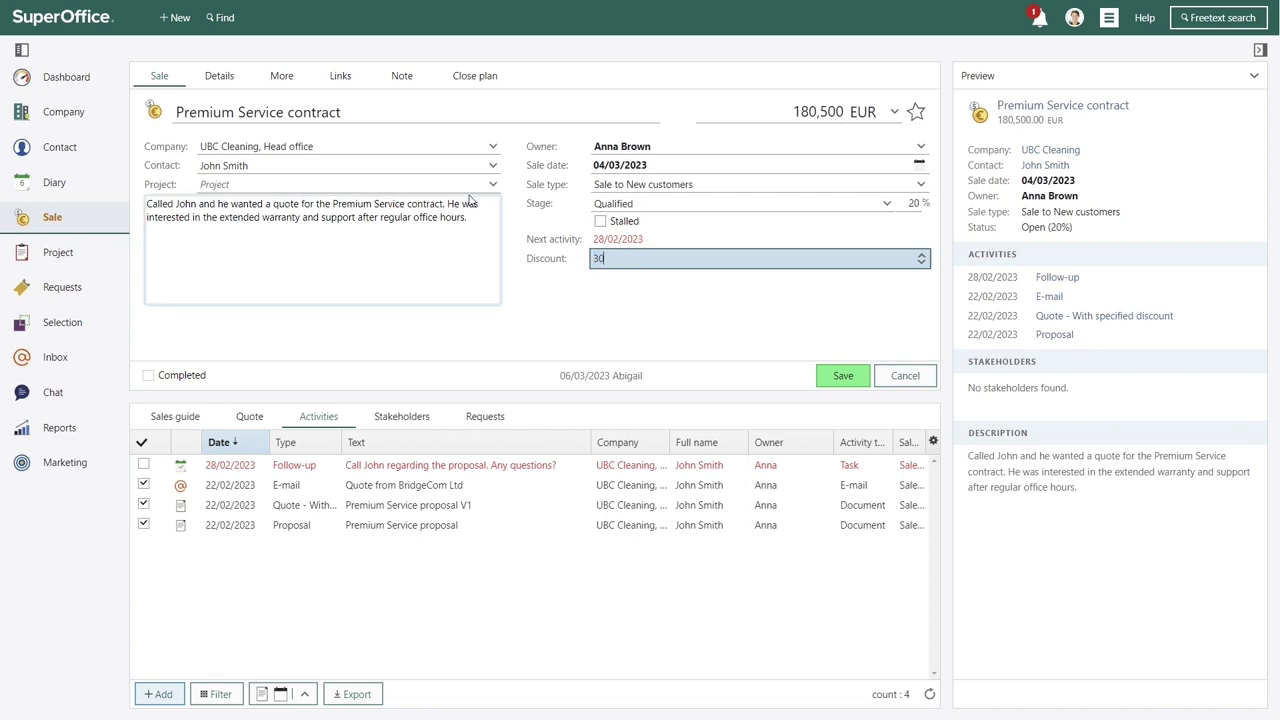
# Step: Mark the budget as secured in the sale's close plan, enter the customer-side signer's name, and save the sale
pyautogui.click(475, 78)
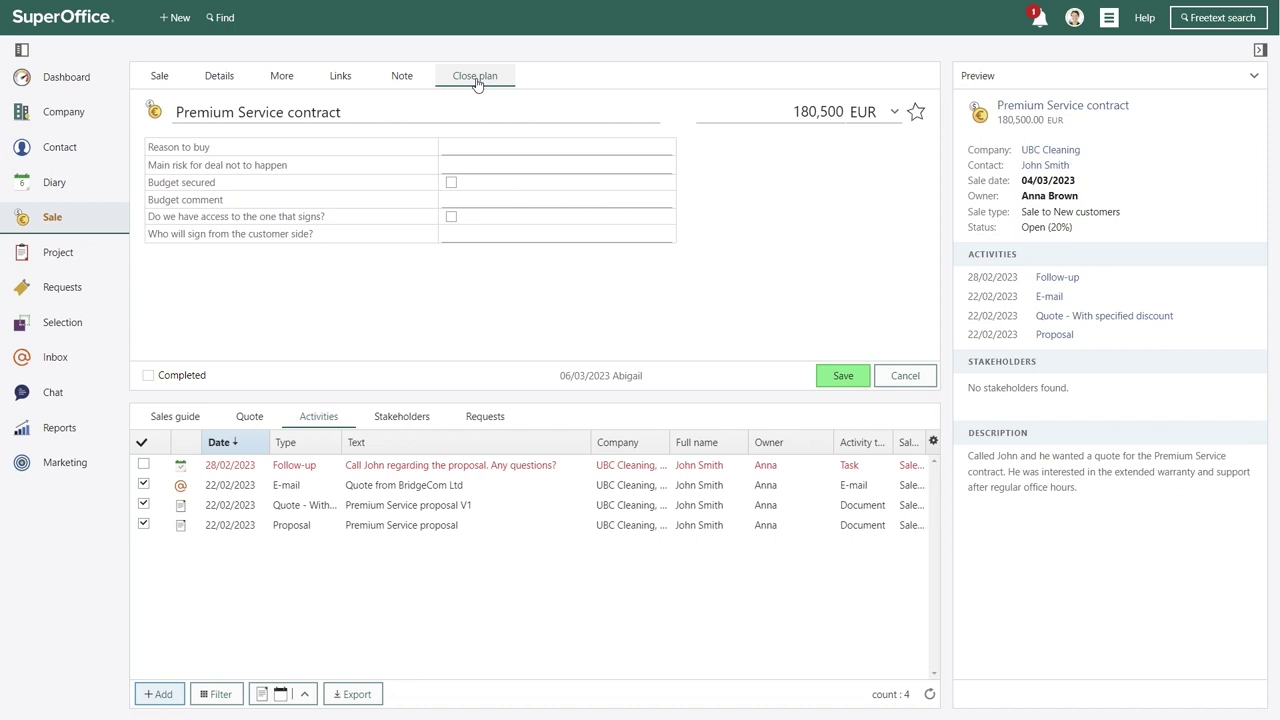
pyautogui.click(451, 184)
pyautogui.click(462, 234)
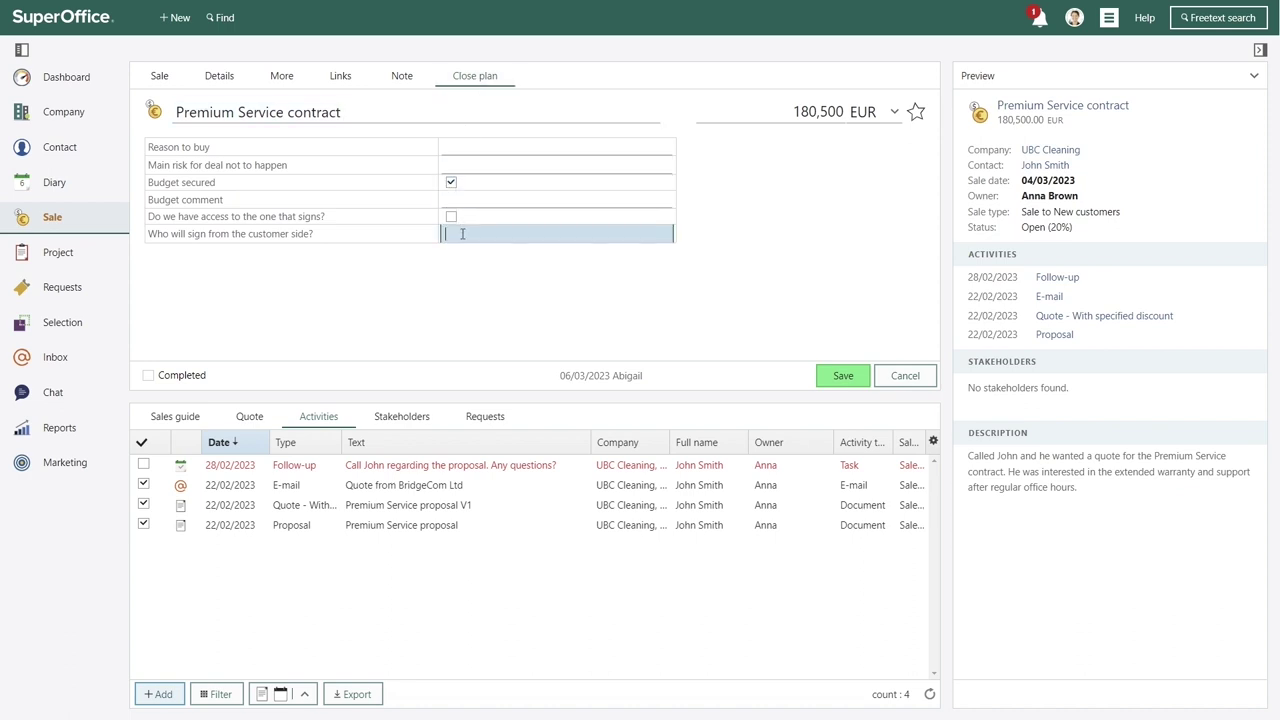
pyautogui.write('John')
pyautogui.click(840, 377)
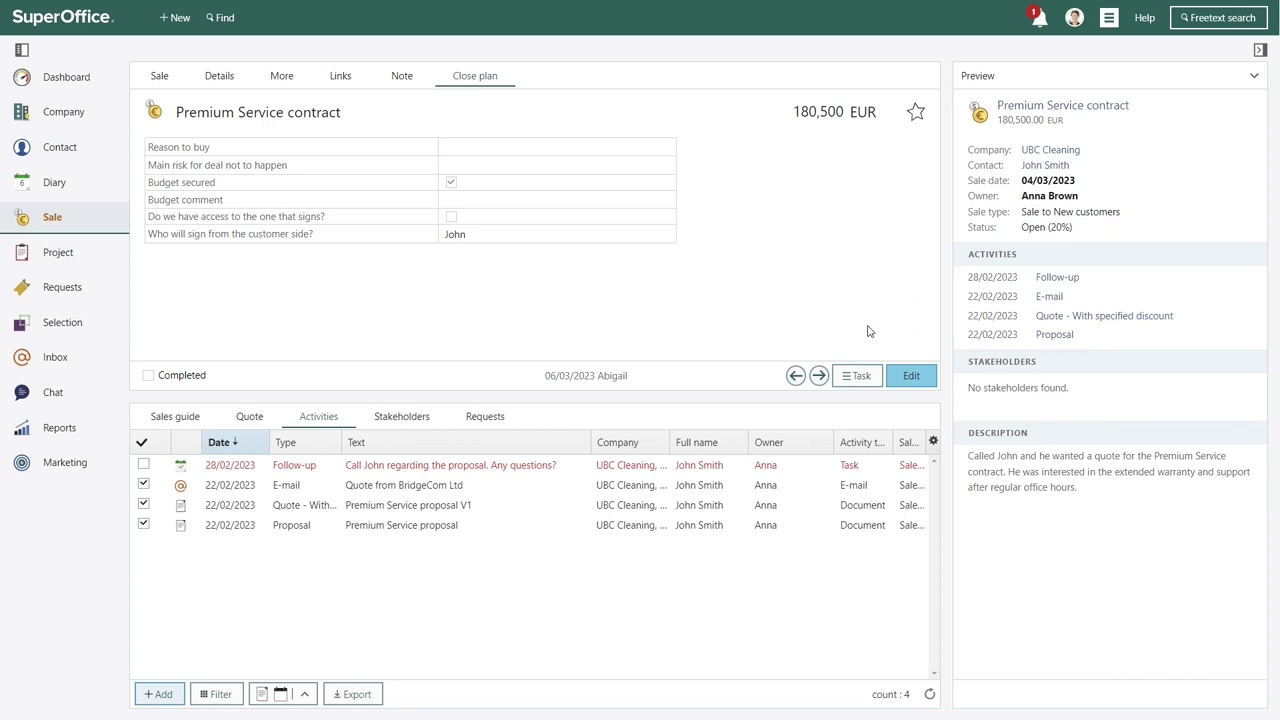
# Step: Start a new Signed Premium contract document for the sale with the subject Signed Premium contract UBC cleaning
pyautogui.click(184, 20)
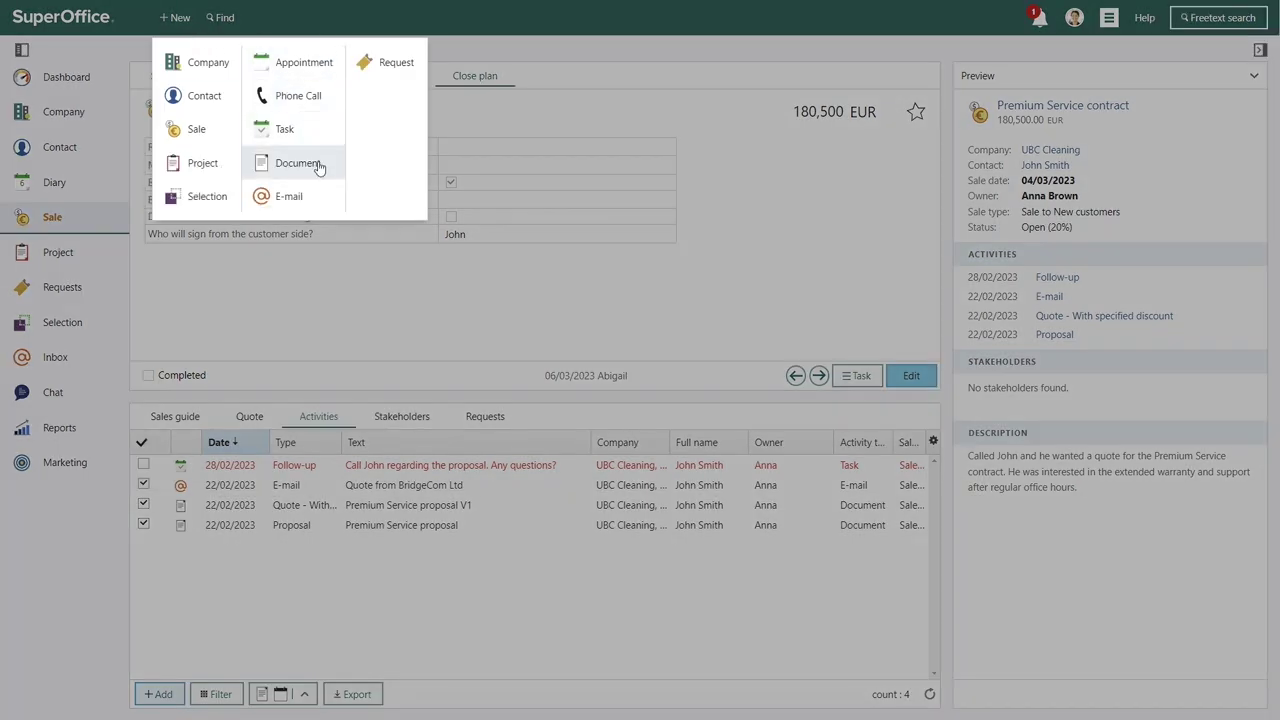
pyautogui.click(297, 163)
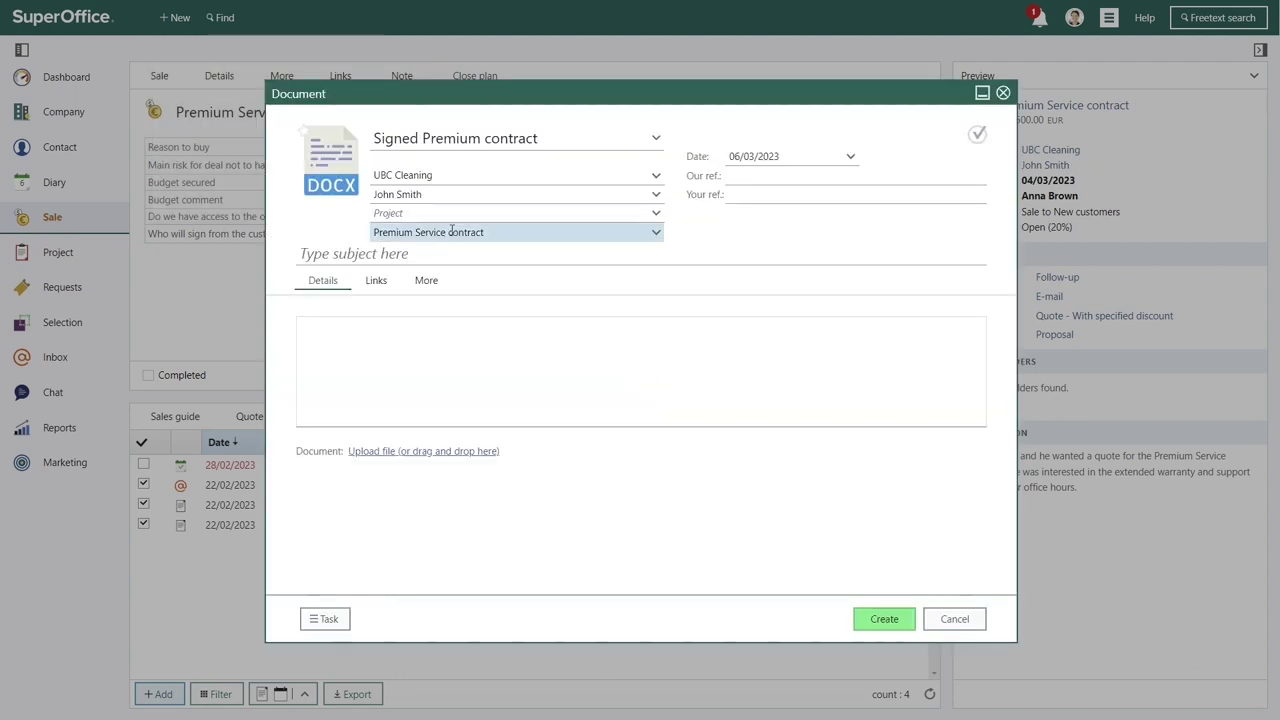
pyautogui.click(338, 253)
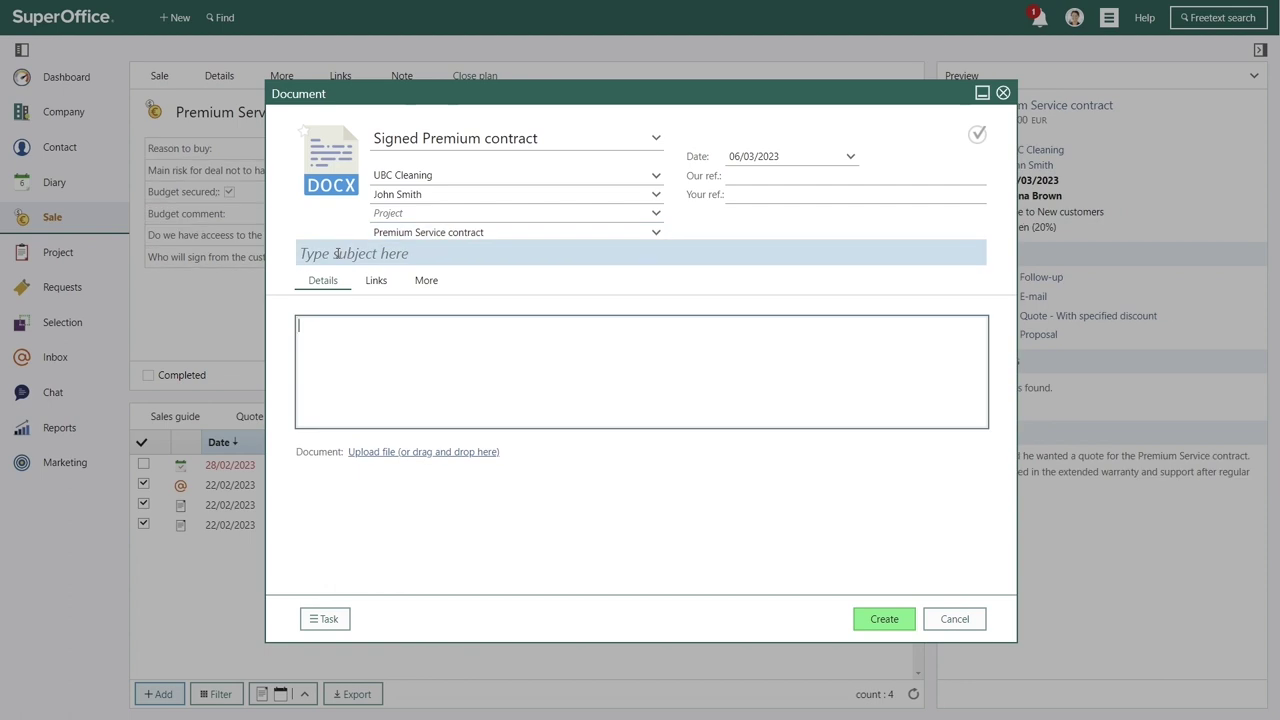
pyautogui.write('Signed Premium contract UBC cleaning')
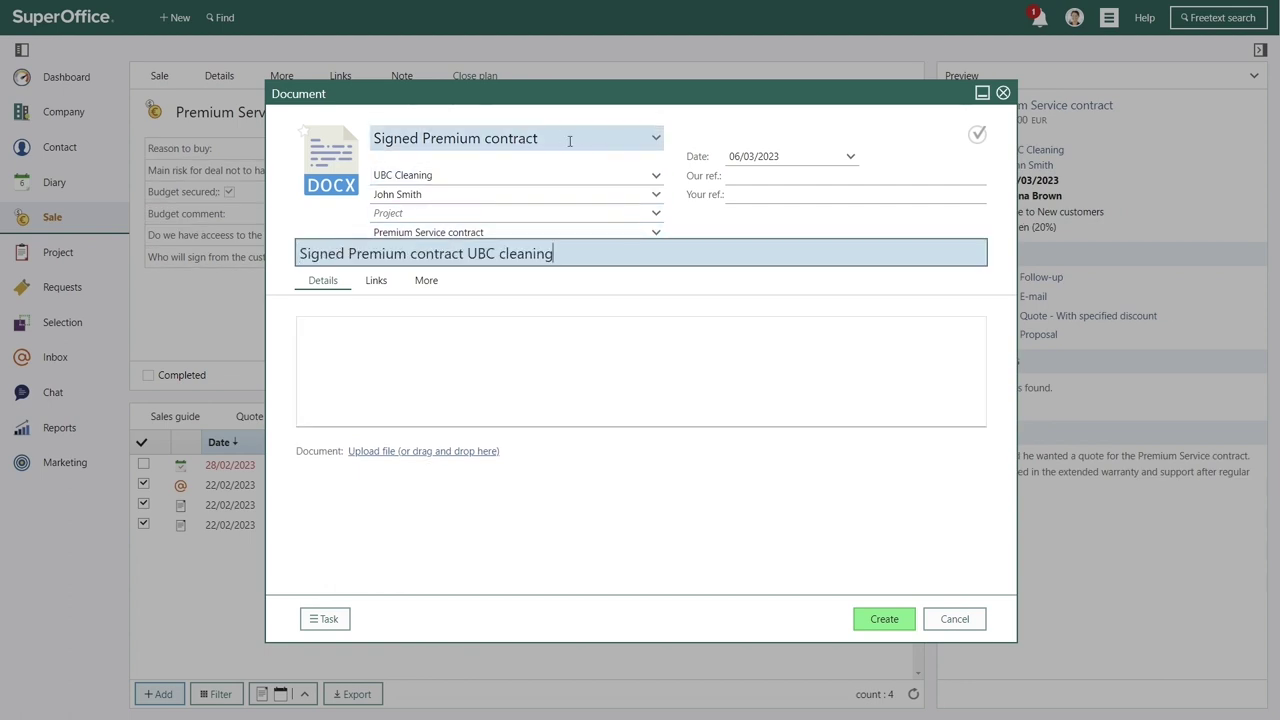
# Step: Upload the file ubc-cl-propo-premium-service signed to the contract document and create the document
pyautogui.click(484, 450)
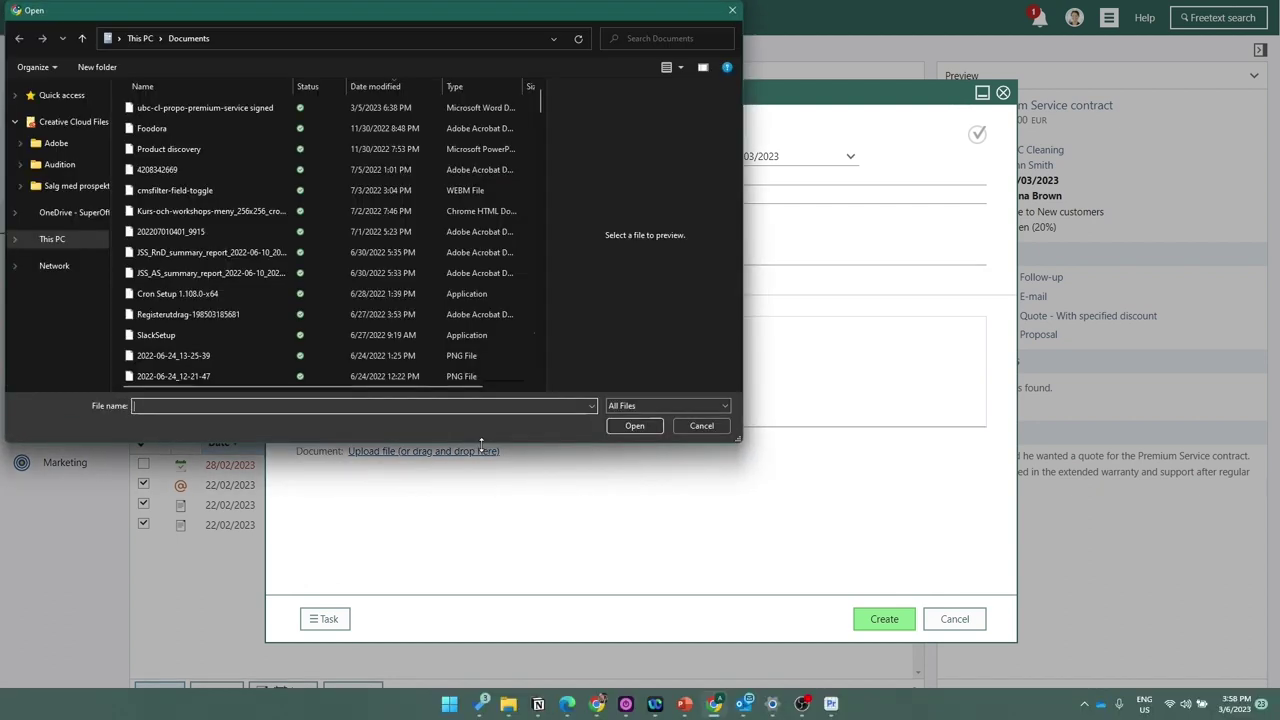
pyautogui.doubleClick(273, 100)
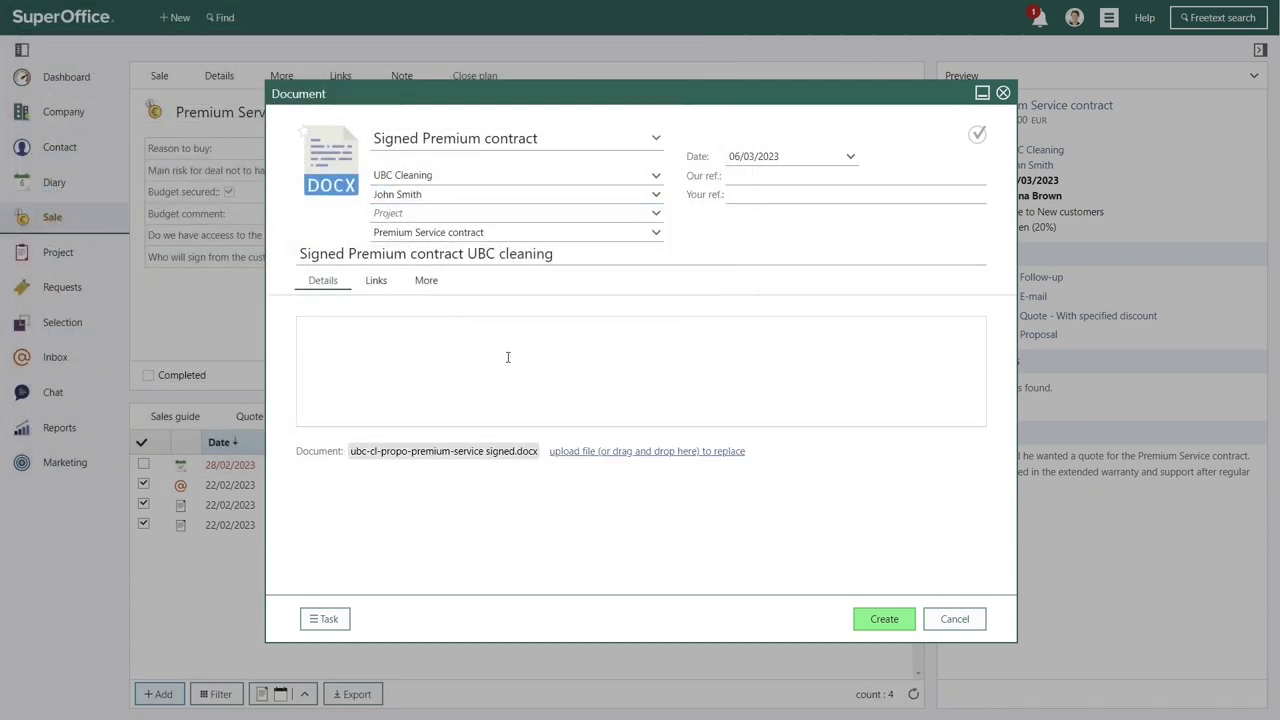
pyautogui.click(884, 619)
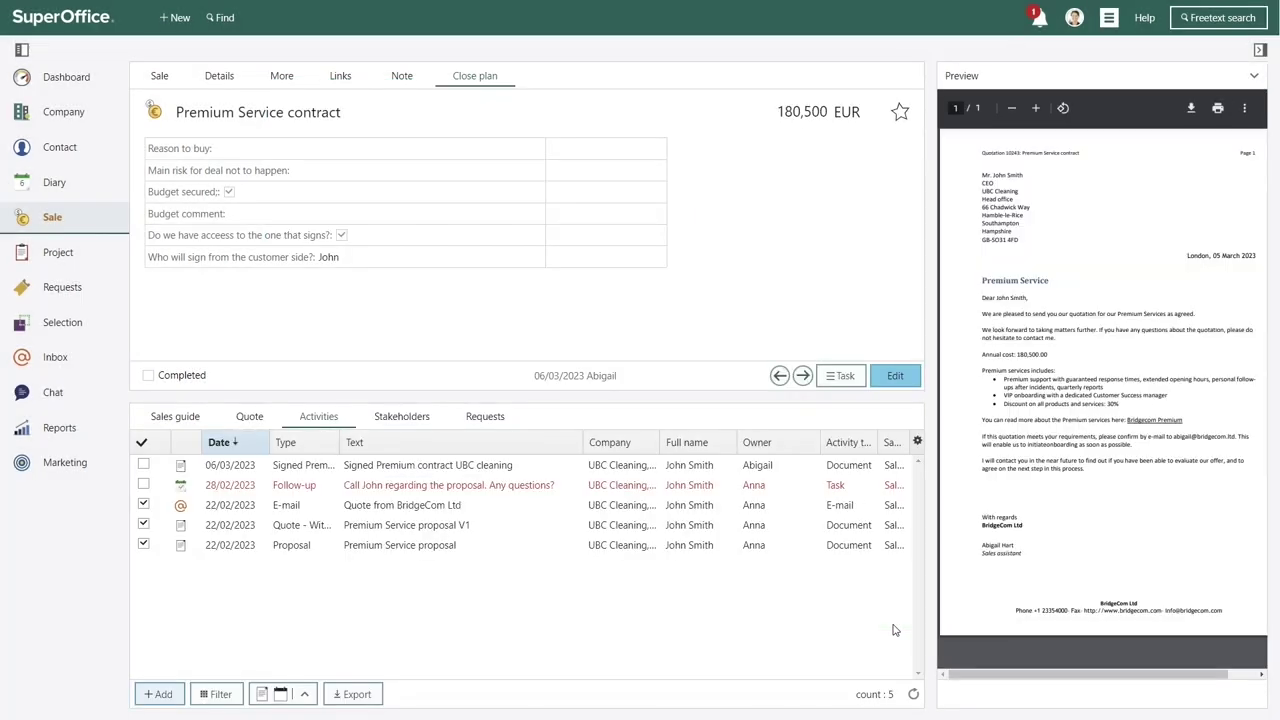
# Step: Mark the Signed Premium contract UBC cleaning document as completed, save it, and acknowledge the trigger message
pyautogui.rightClick(546, 468)
pyautogui.click(591, 542)
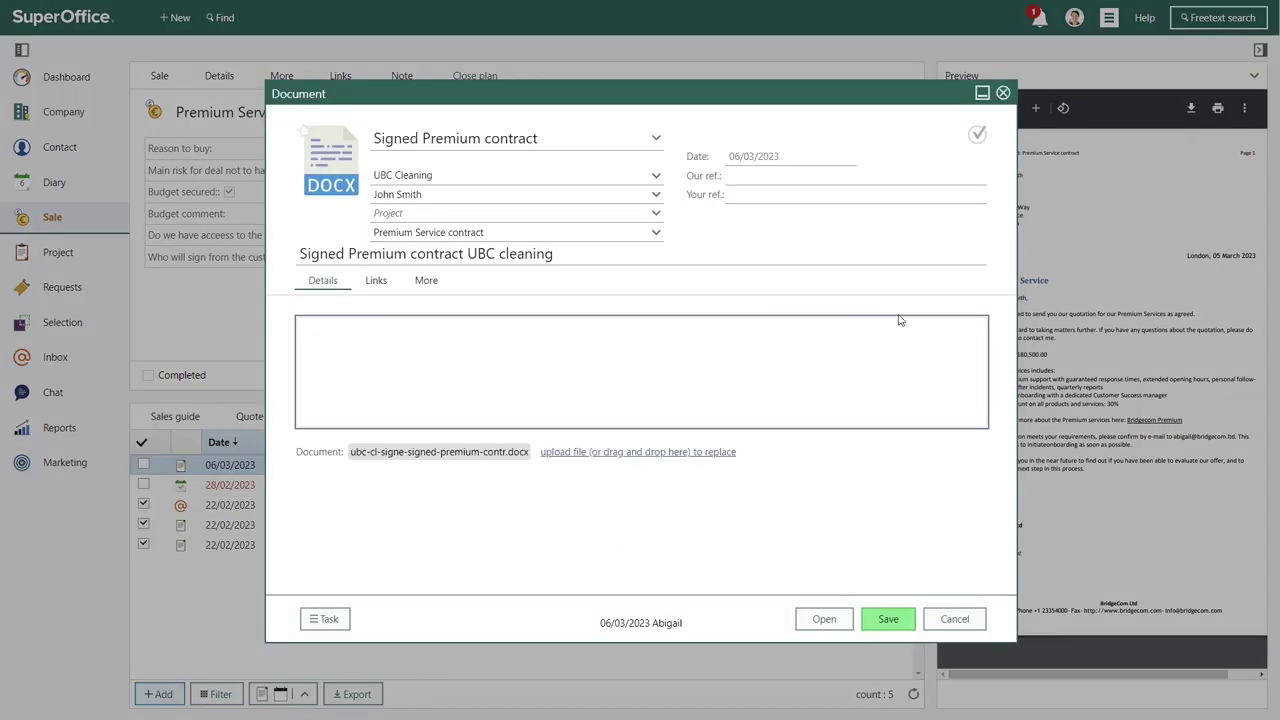
pyautogui.click(977, 136)
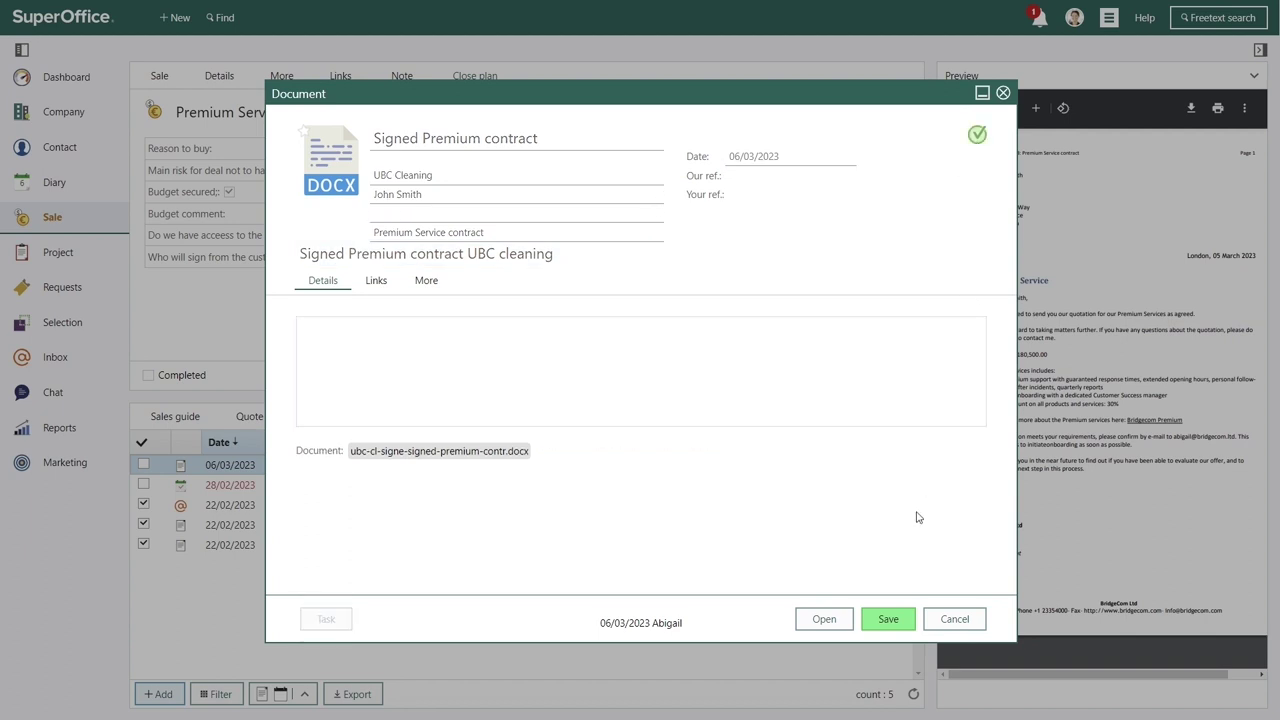
pyautogui.click(880, 619)
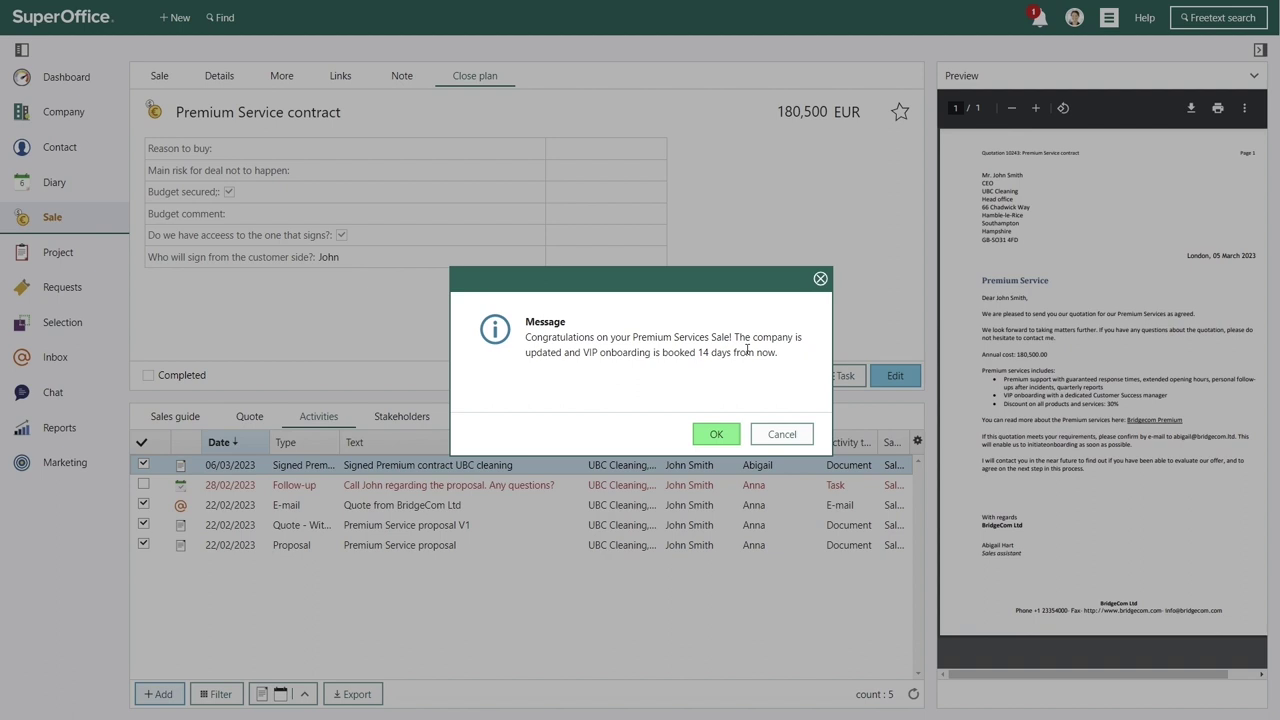
pyautogui.click(715, 434)
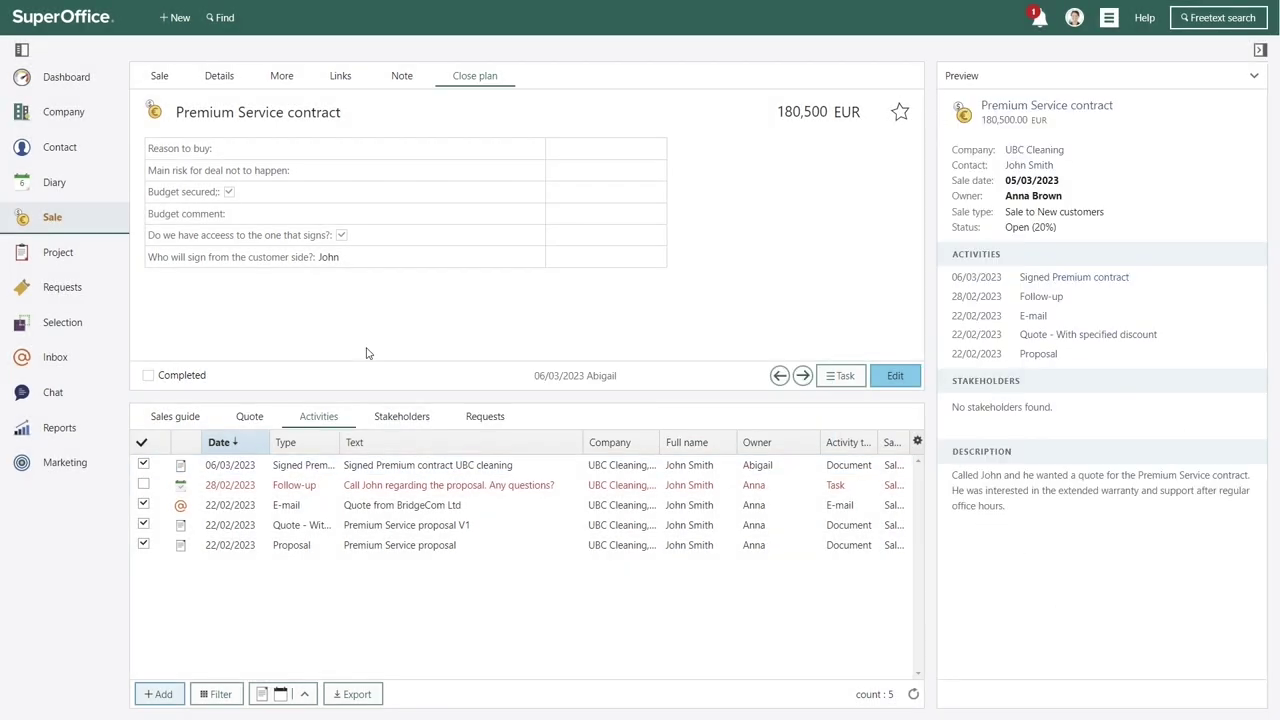
# Step: Return to UBC Cleaning and examine its category, VIP Customer since date and VIP onboarding appointment
pyautogui.moveTo(85, 122)
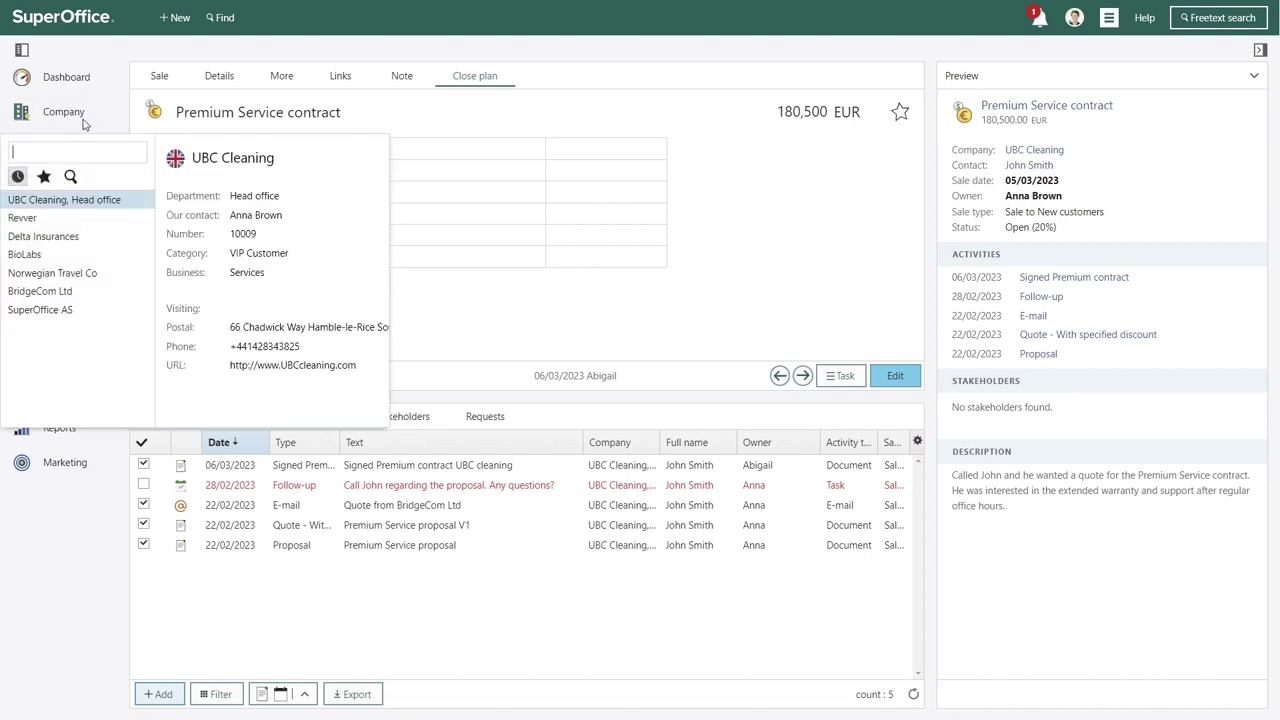
pyautogui.click(97, 203)
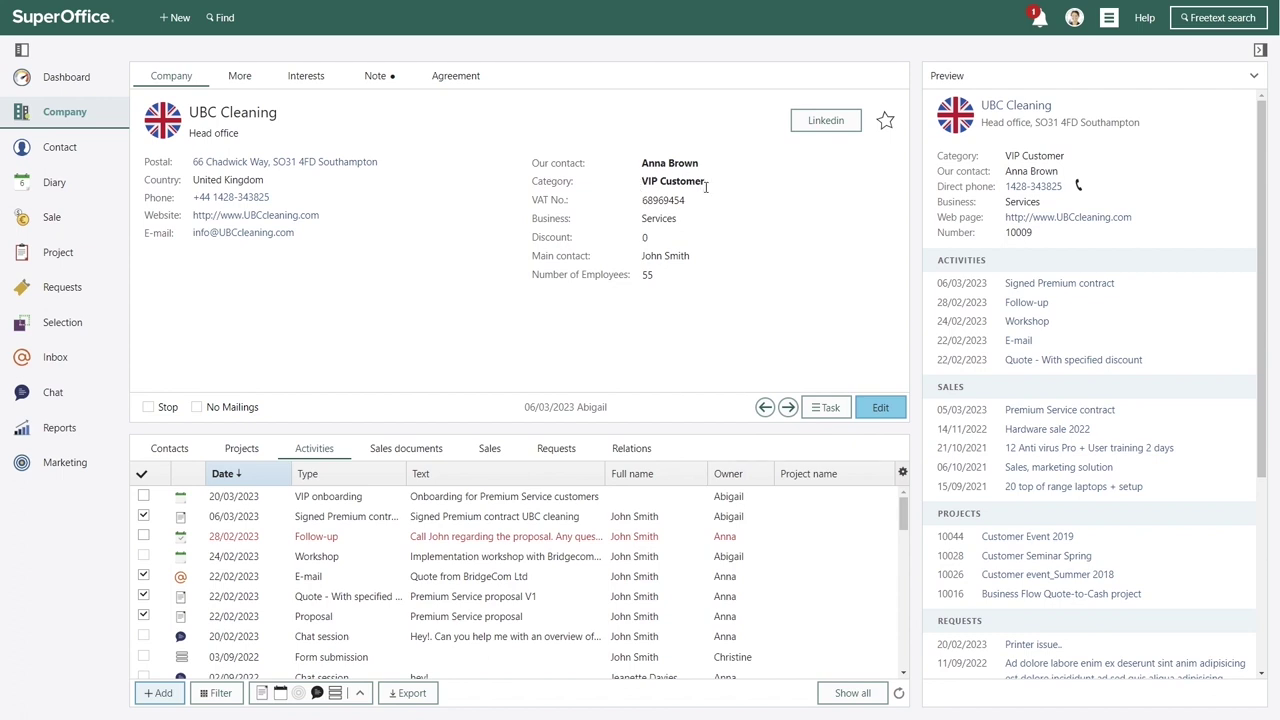
pyautogui.click(241, 77)
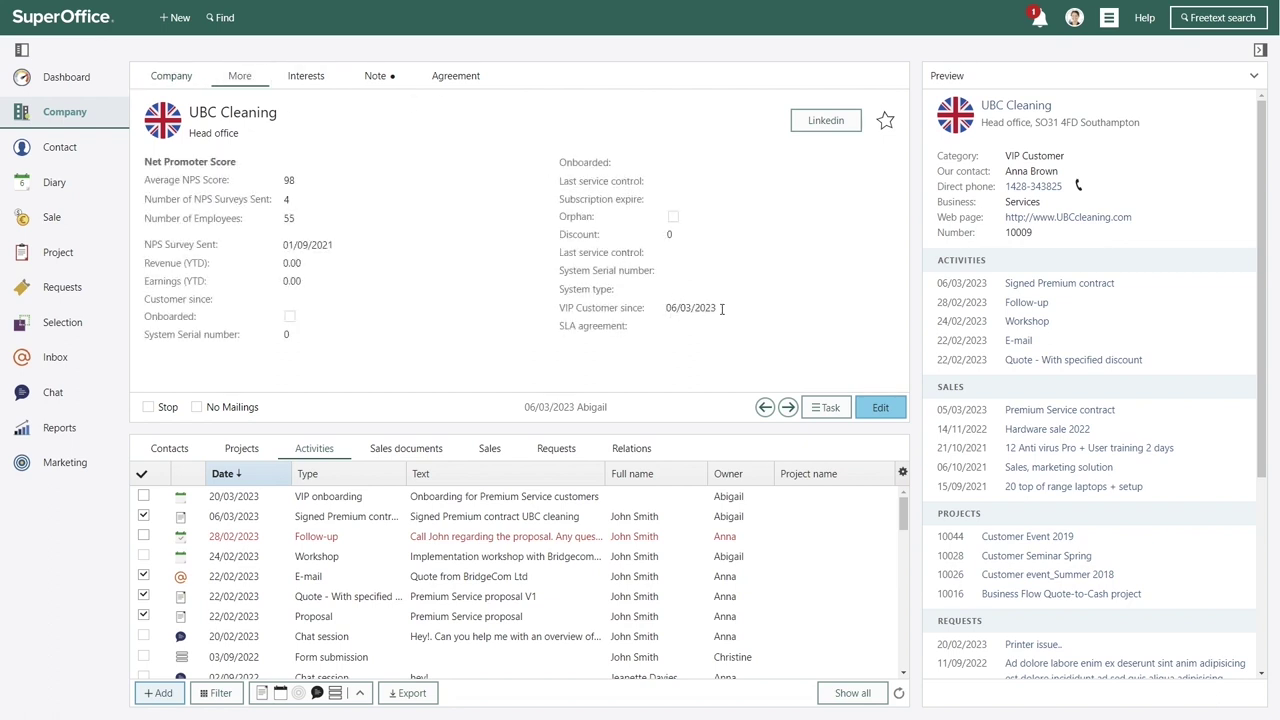
pyautogui.click(373, 503)
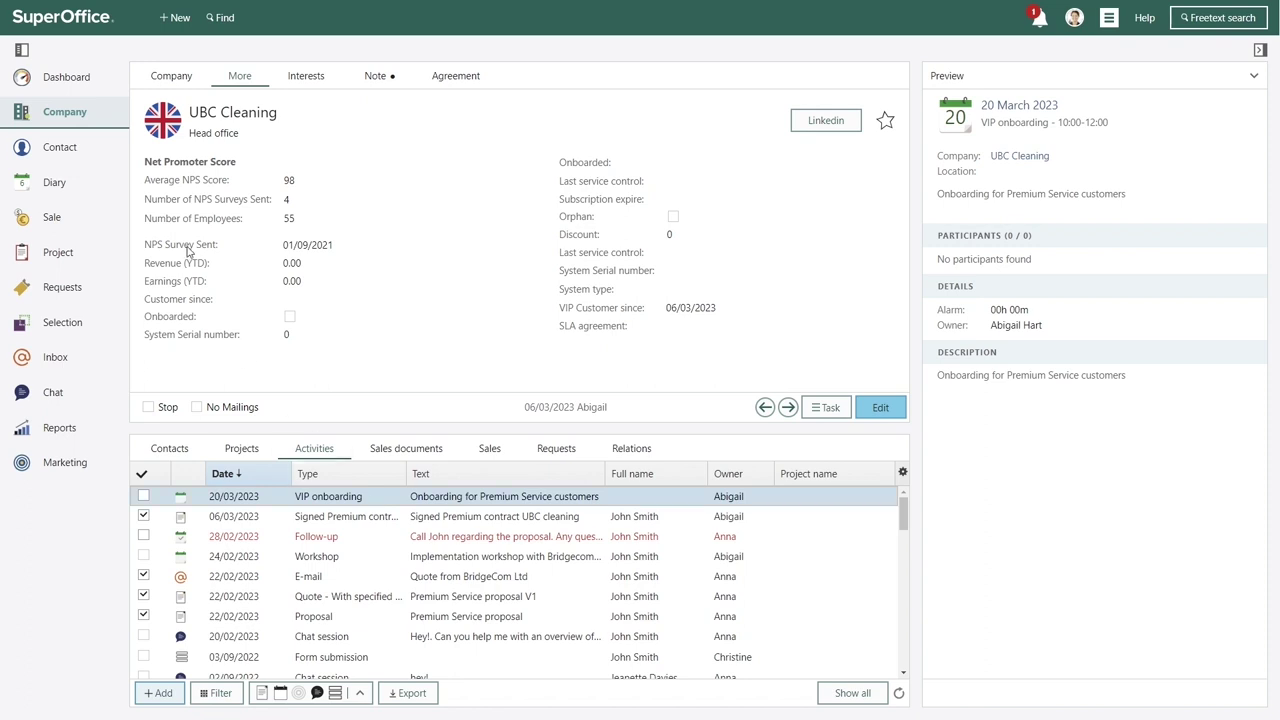
# Step: Open the Sales team dashboard and examine the Upcoming VIP onboarding sessions tile
pyautogui.moveTo(87, 83)
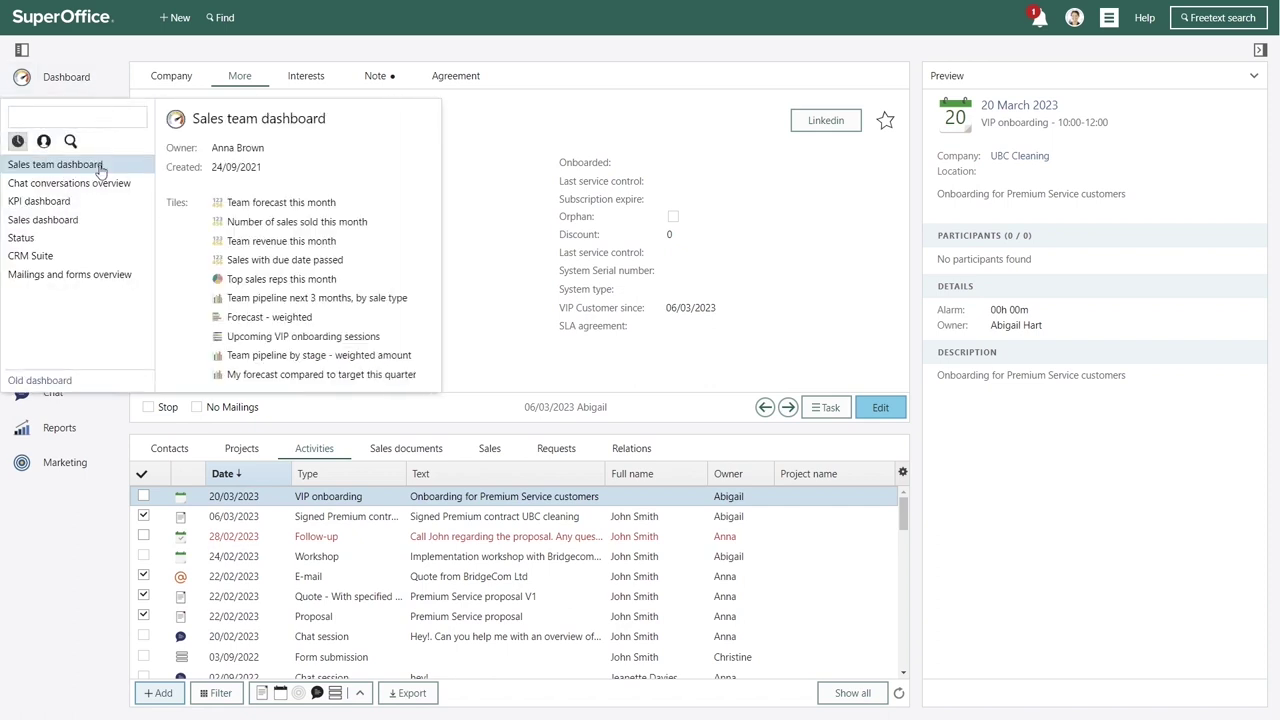
pyautogui.click(99, 173)
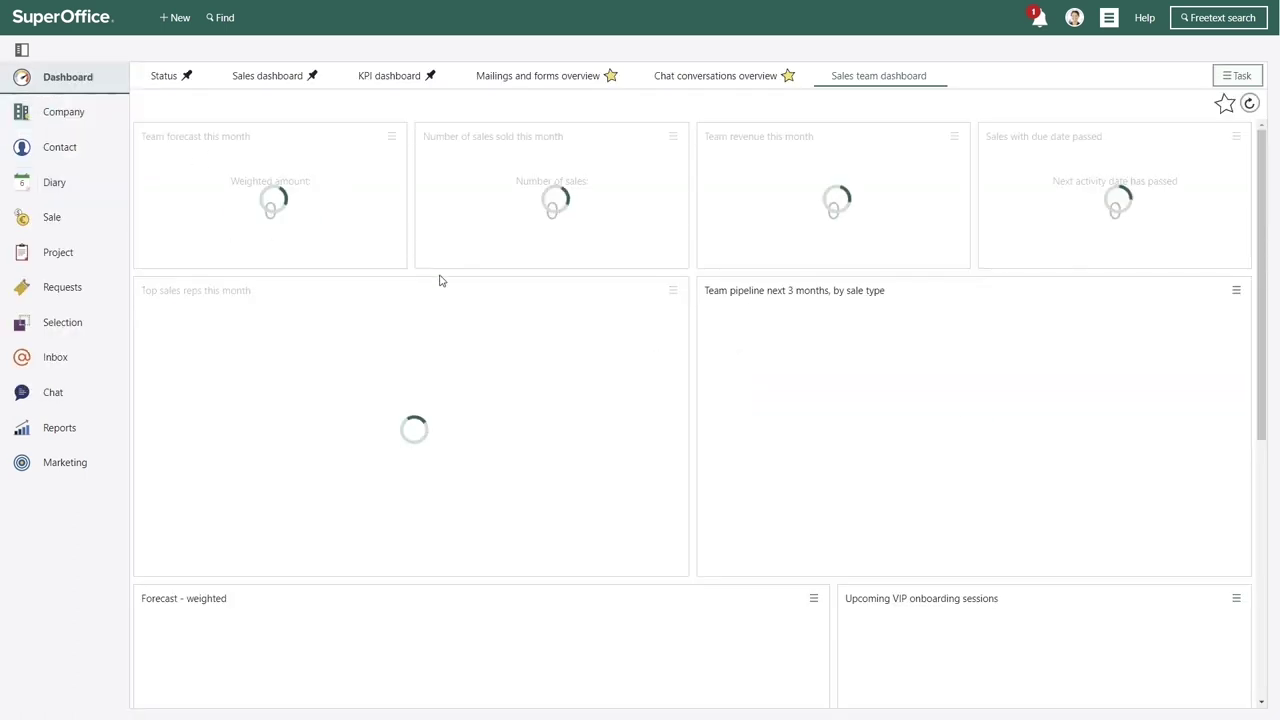
pyautogui.scroll(-2, 440, 278)
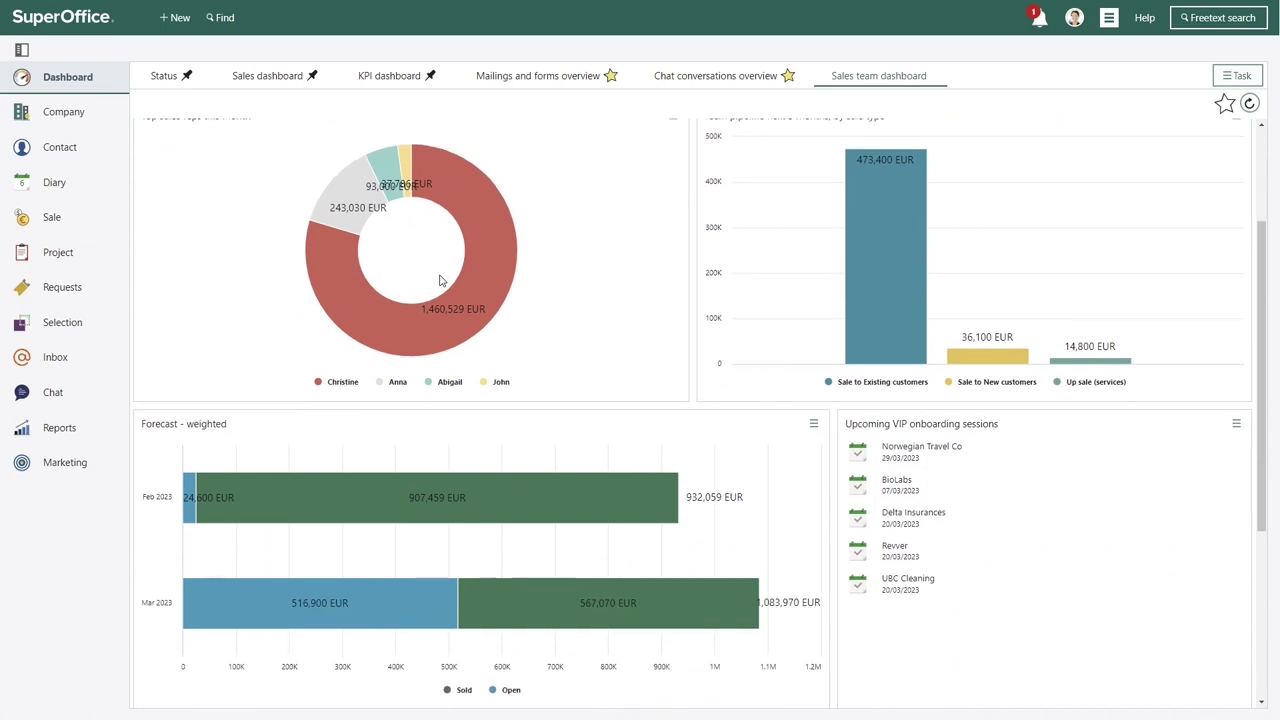